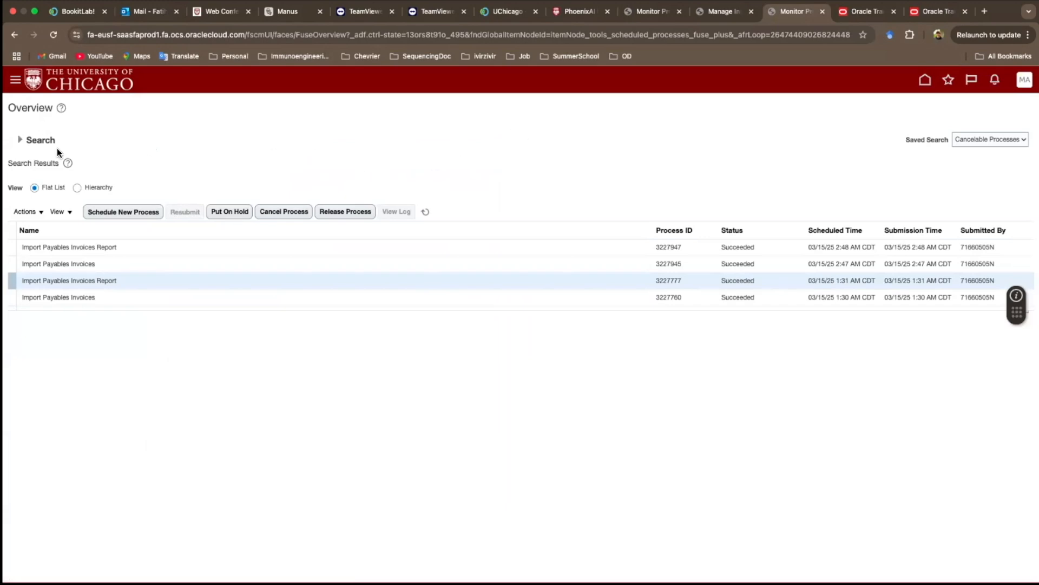
Step: Start a new scheduled process of type Job named Import Payables Invoices
{"action": "left_click", "coordinate": [63, 263]}
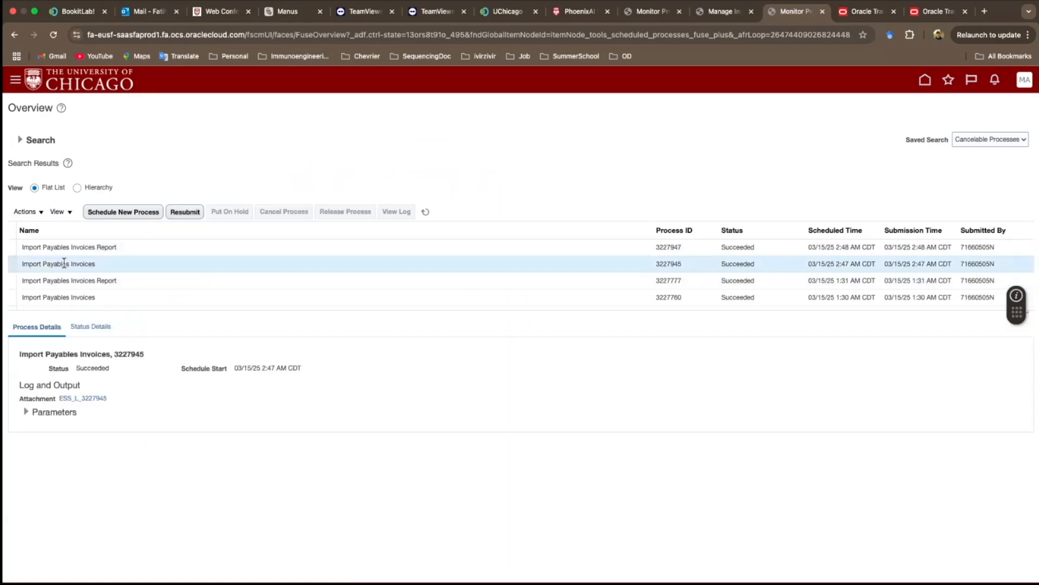
{"action": "left_click", "coordinate": [72, 297]}
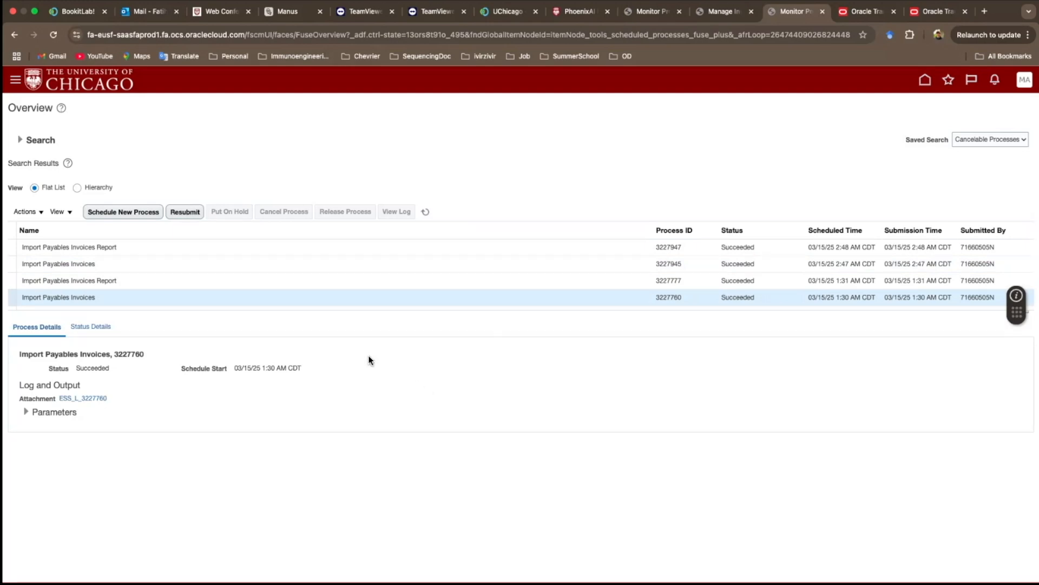
{"action": "left_click", "coordinate": [134, 213]}
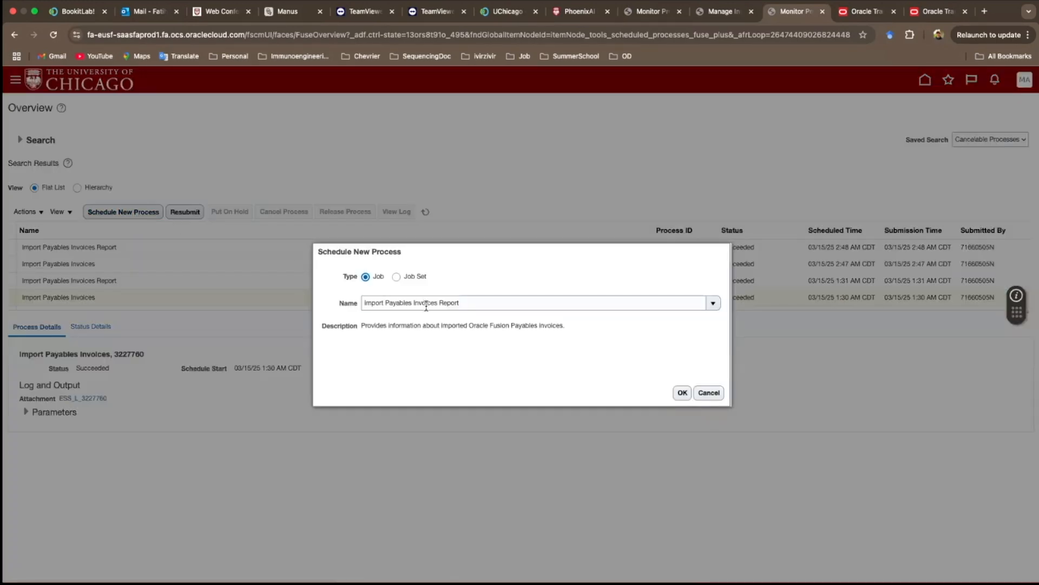
{"action": "left_click", "coordinate": [713, 305]}
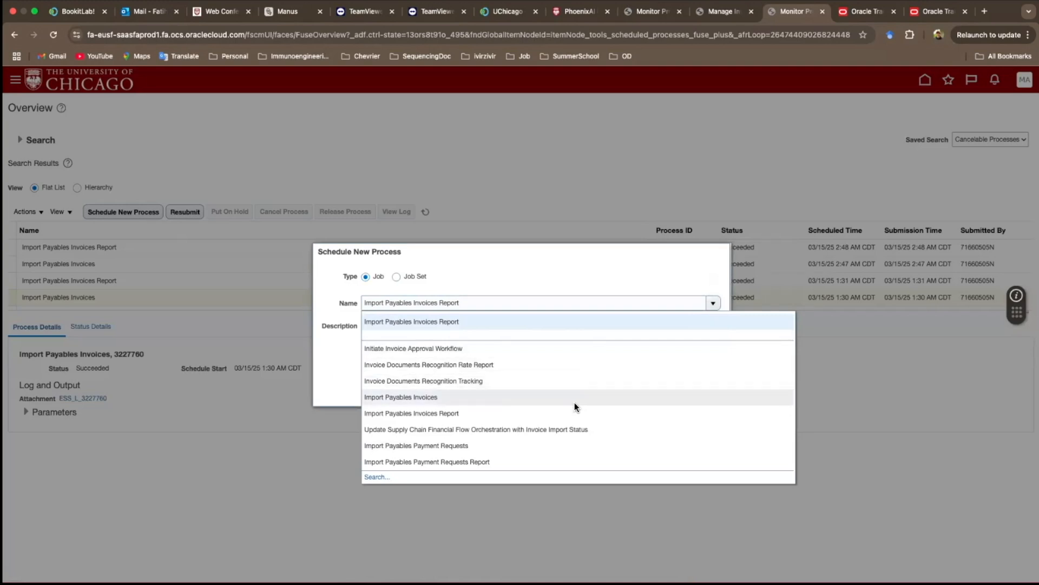
{"action": "left_click", "coordinate": [574, 404]}
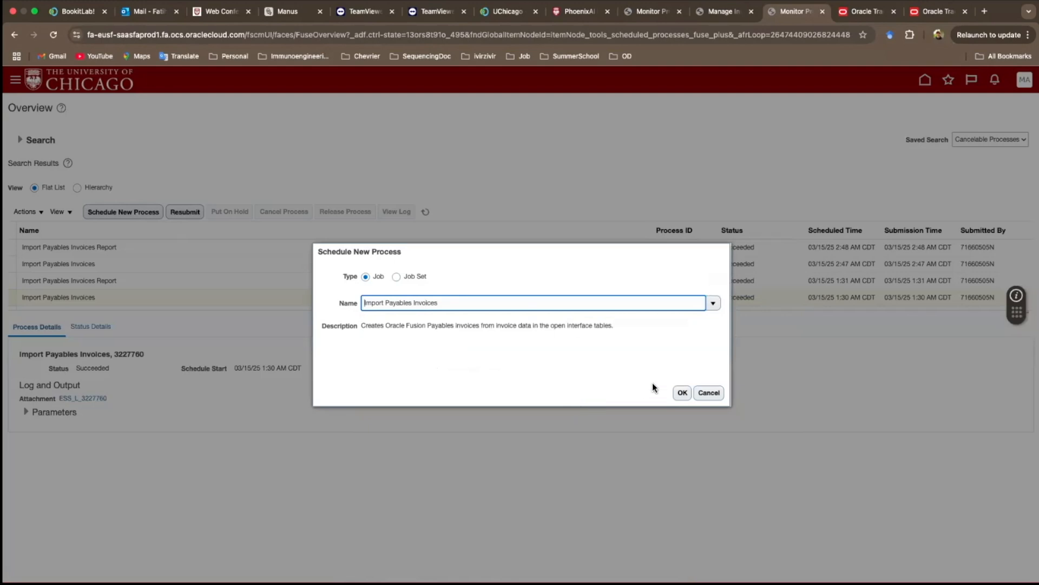
{"action": "left_click", "coordinate": [683, 392]}
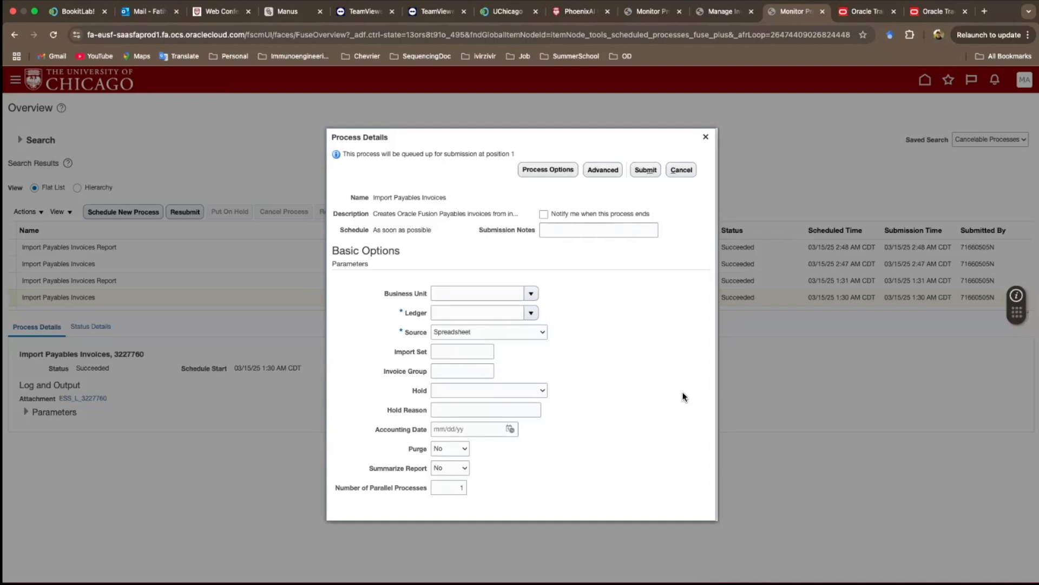
Step: Set the business unit to University Internal Billing for the spreadsheet source and submit the Import Payables Invoices process
{"action": "left_click", "coordinate": [530, 295]}
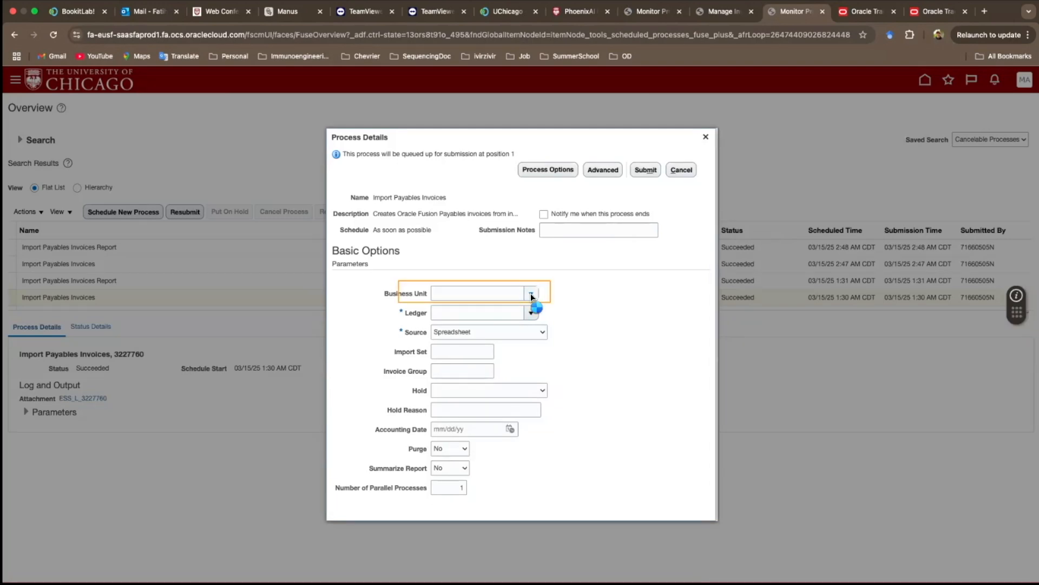
{"action": "left_click", "coordinate": [507, 331]}
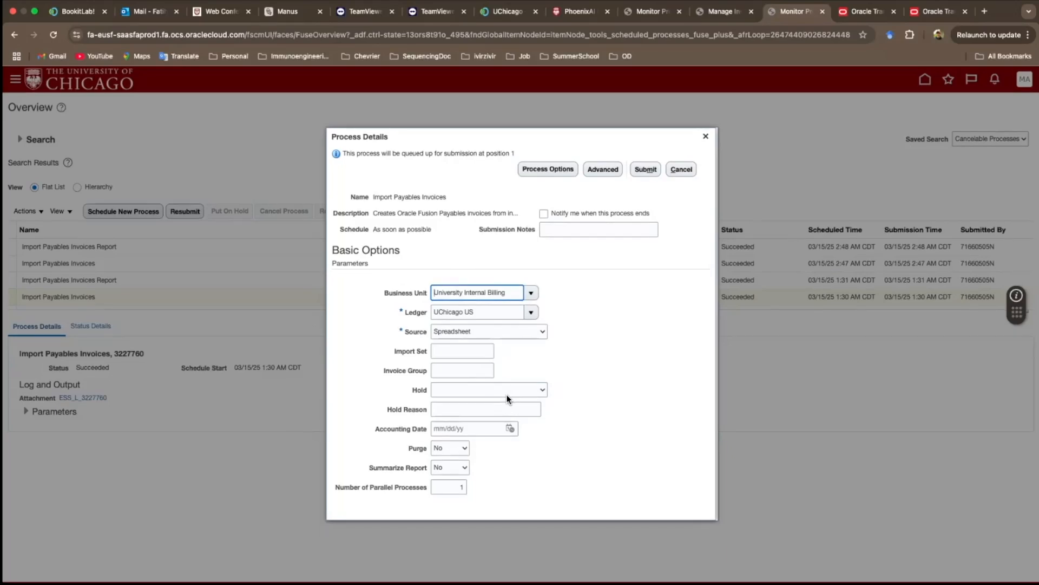
{"action": "left_click", "coordinate": [643, 170]}
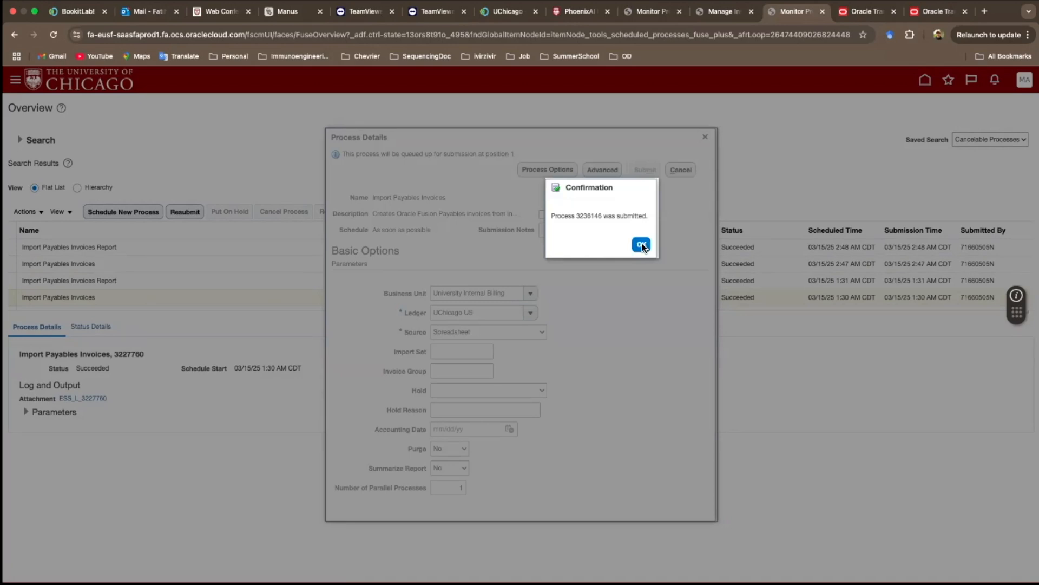
{"action": "left_click", "coordinate": [642, 245]}
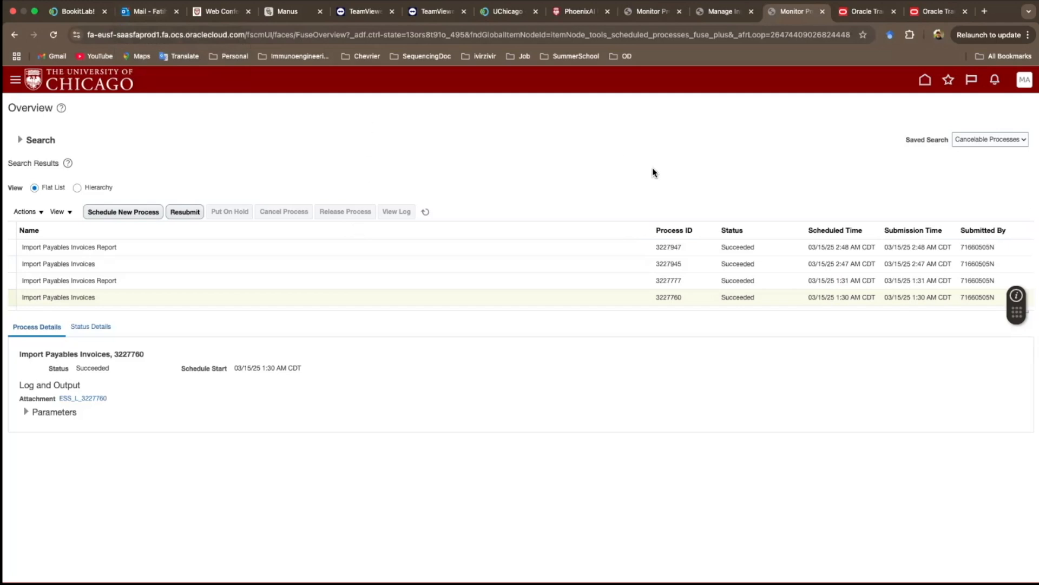
Step: Show the scheduled processes with the Last 72 hours saved search and refresh the list
{"action": "left_click", "coordinate": [425, 212]}
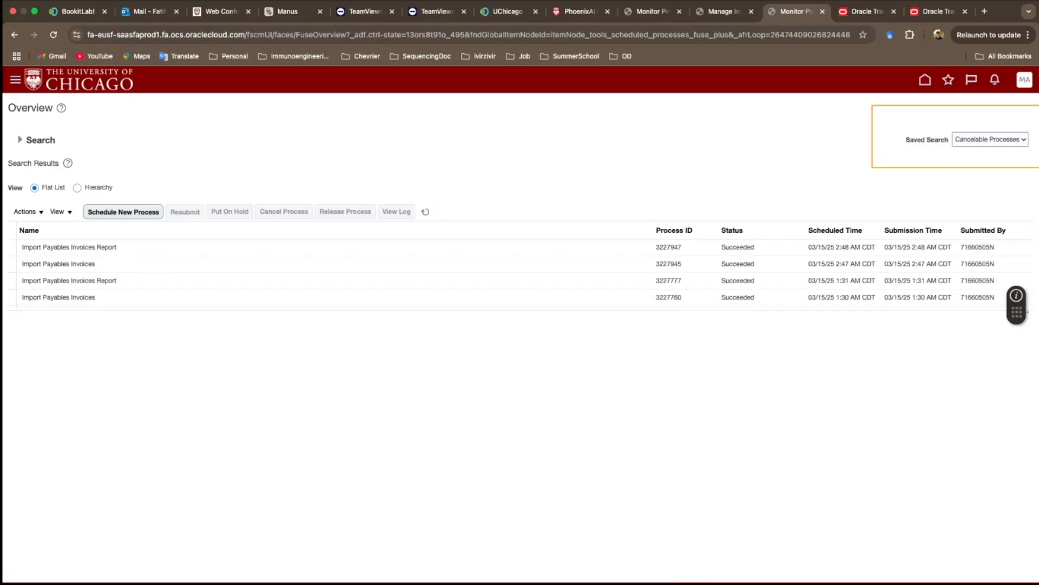
{"action": "left_click", "coordinate": [991, 140]}
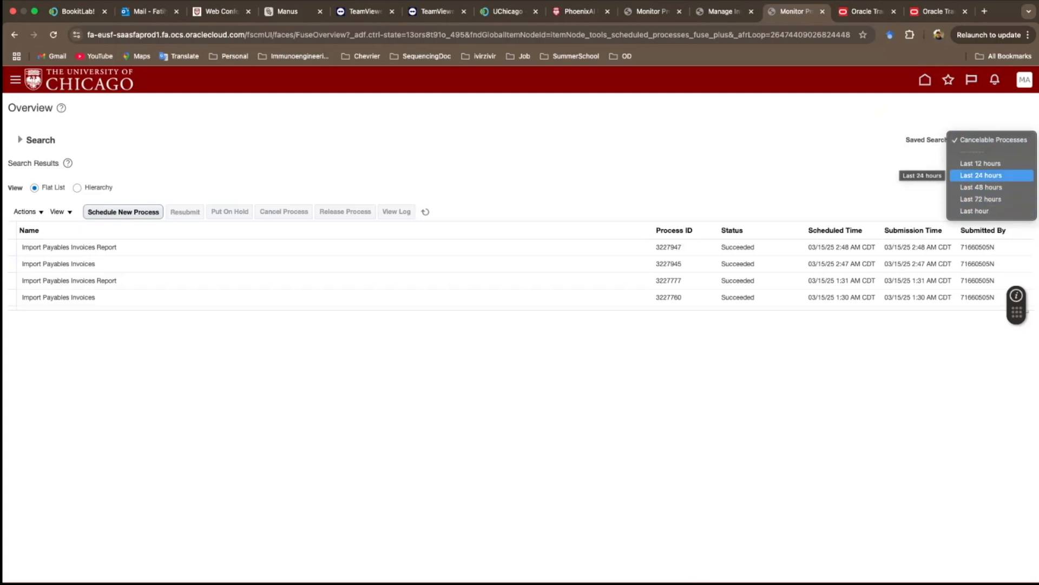
{"action": "left_click", "coordinate": [980, 199]}
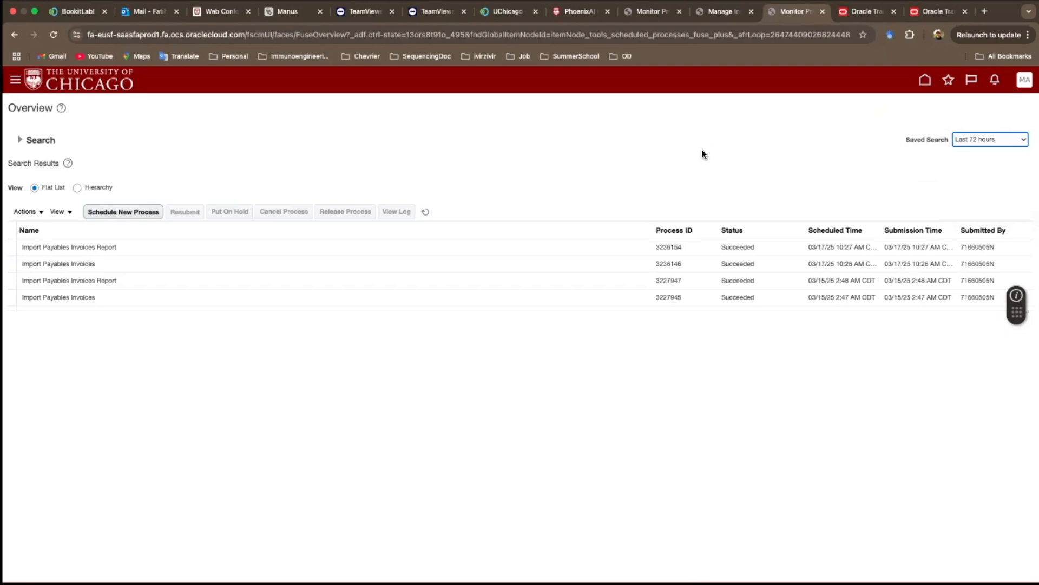
{"action": "left_click", "coordinate": [426, 212]}
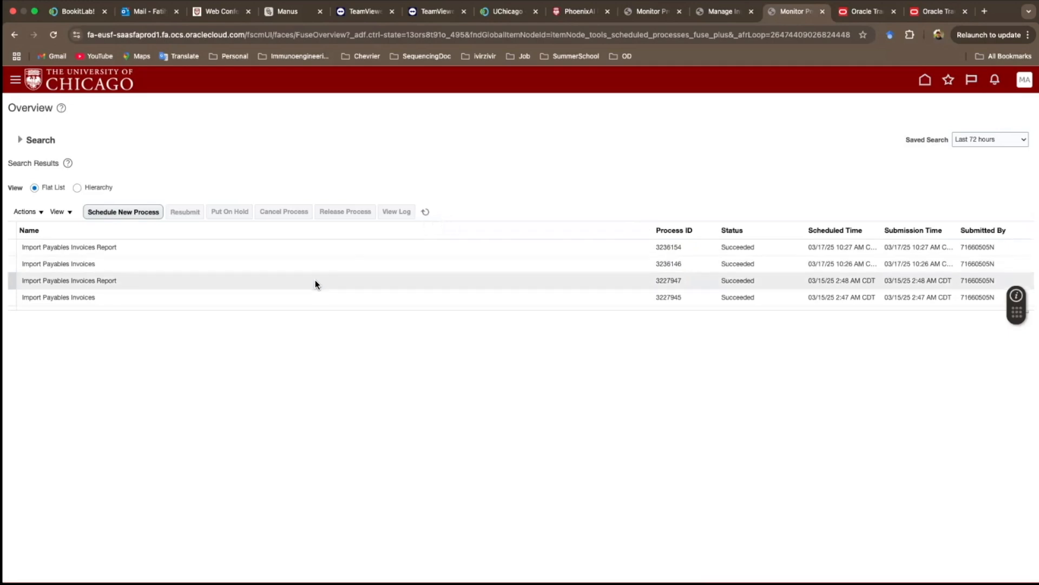
Step: Select the newest Import Payables Invoices Report process and republish its output
{"action": "left_click", "coordinate": [314, 247]}
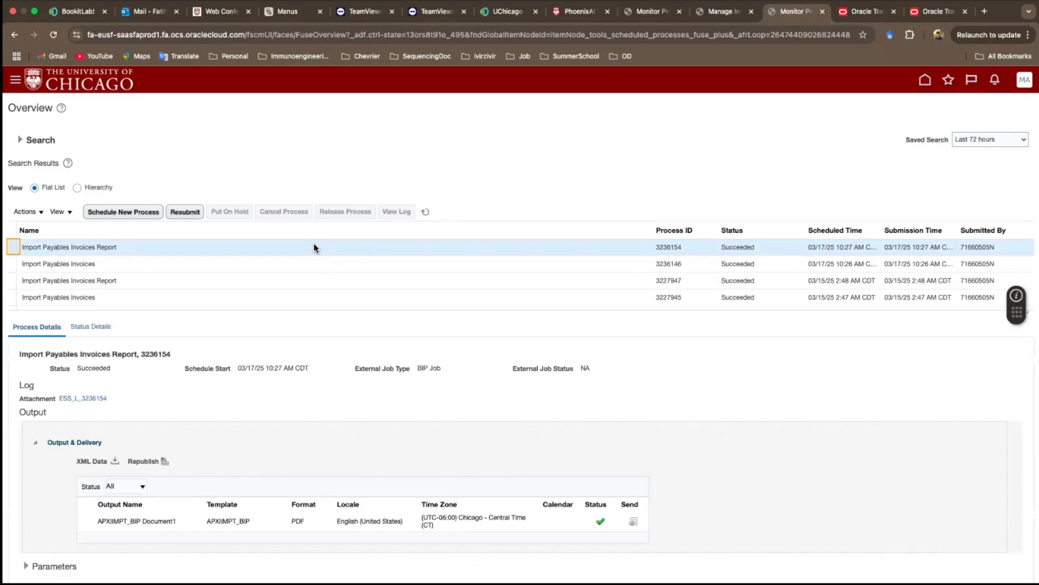
{"action": "scroll", "coordinate": [367, 417], "scroll_direction": "down", "scroll_amount": 1}
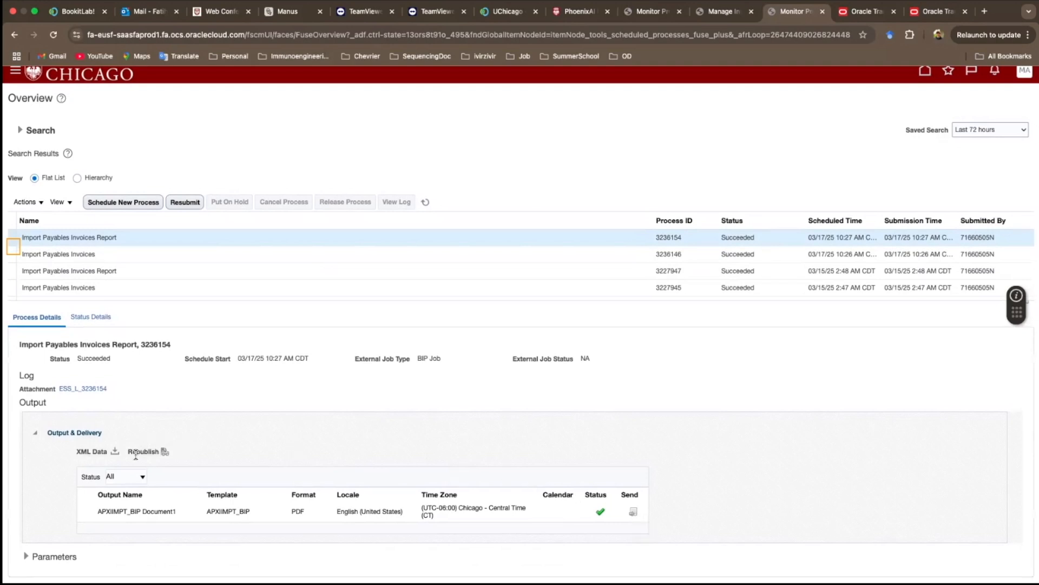
{"action": "left_click", "coordinate": [166, 451]}
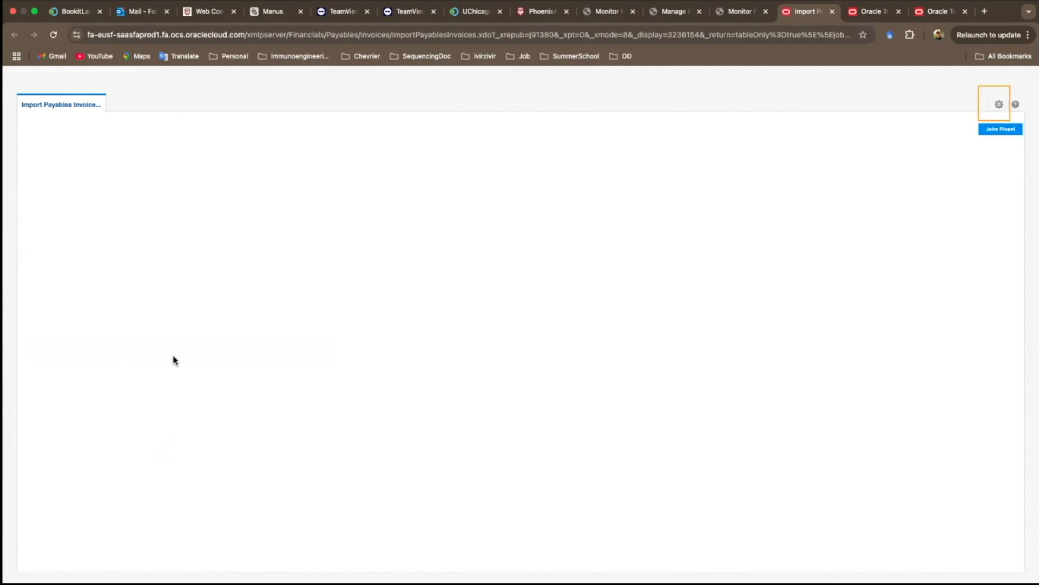
Step: Export the republished Import Payables Invoices report as a spreadsheet and open the downloaded workbook in Excel
{"action": "left_click", "coordinate": [999, 103]}
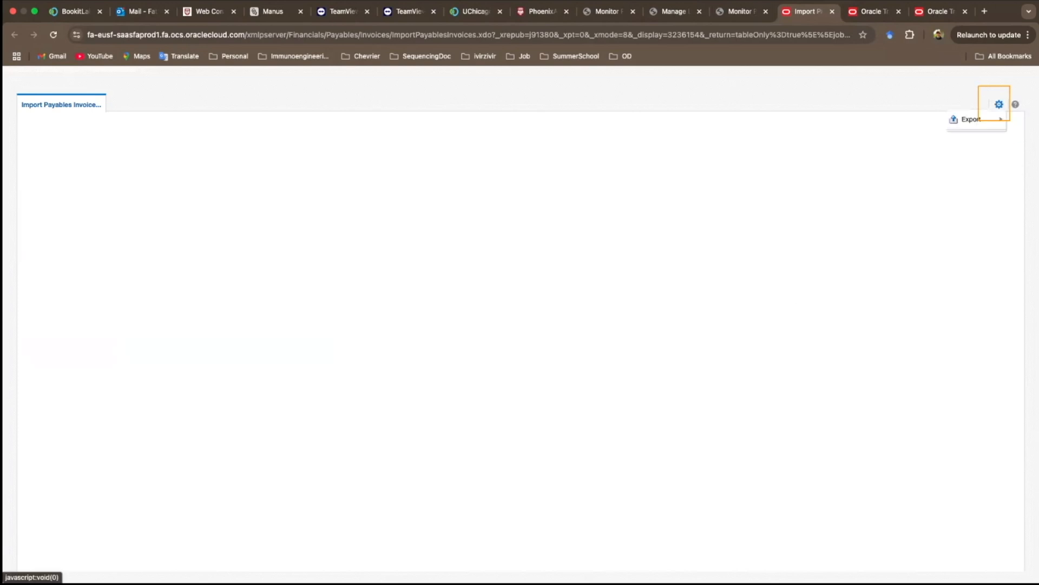
{"action": "mouse_move", "coordinate": [977, 119]}
{"action": "left_click", "coordinate": [884, 214]}
{"action": "left_click", "coordinate": [544, 255]}
{"action": "left_click", "coordinate": [549, 267]}
{"action": "double_click", "coordinate": [445, 295]}
{"action": "left_click", "coordinate": [417, 429]}
{"action": "key", "text": "Return"}
{"action": "key", "text": "Return"}
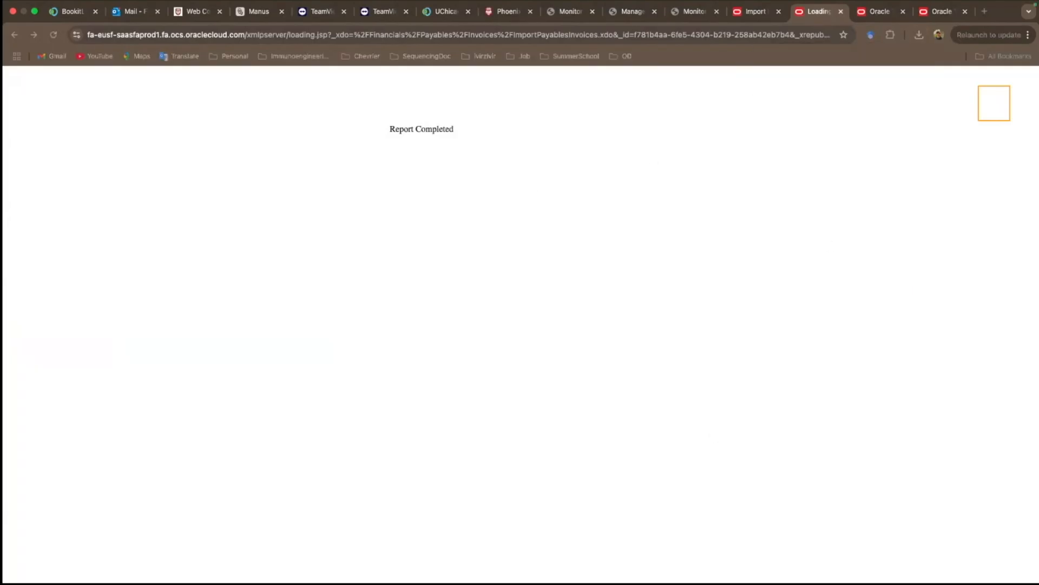
{"action": "key", "text": "ctrl+Up"}
{"action": "left_click", "coordinate": [563, 47]}
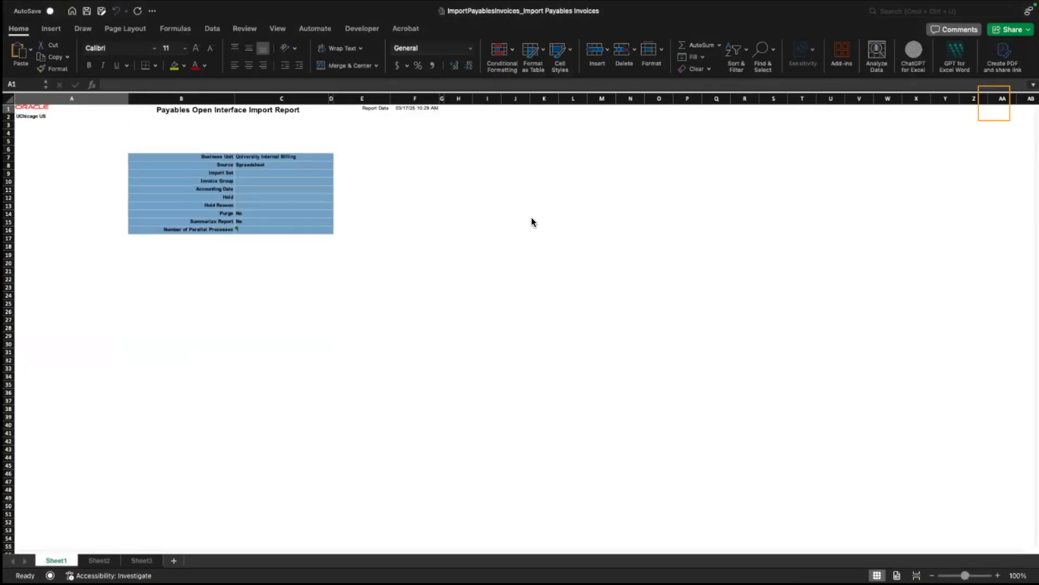
Step: Examine the import parameters, the audit report and the rejections report across the workbook's three sheets
{"action": "scroll", "coordinate": [438, 264], "scroll_direction": "down", "scroll_amount": 2}
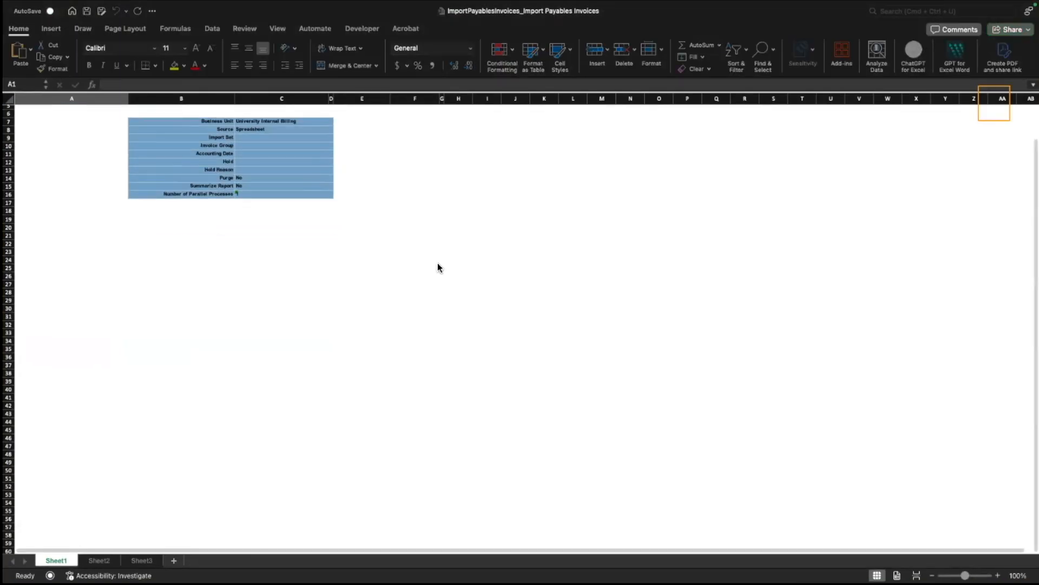
{"action": "scroll", "coordinate": [438, 267], "scroll_direction": "down", "scroll_amount": 1}
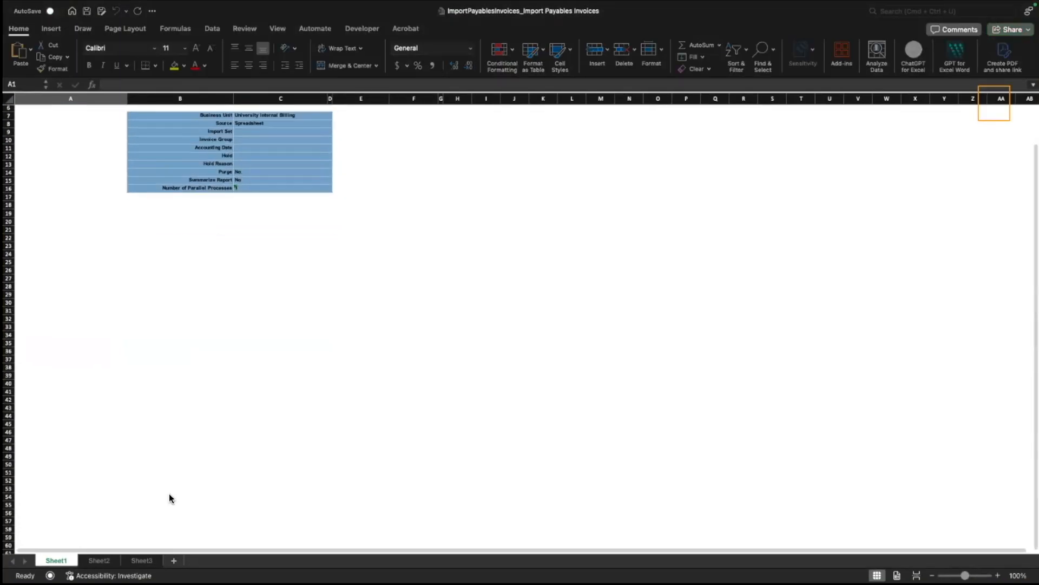
{"action": "left_click", "coordinate": [99, 563]}
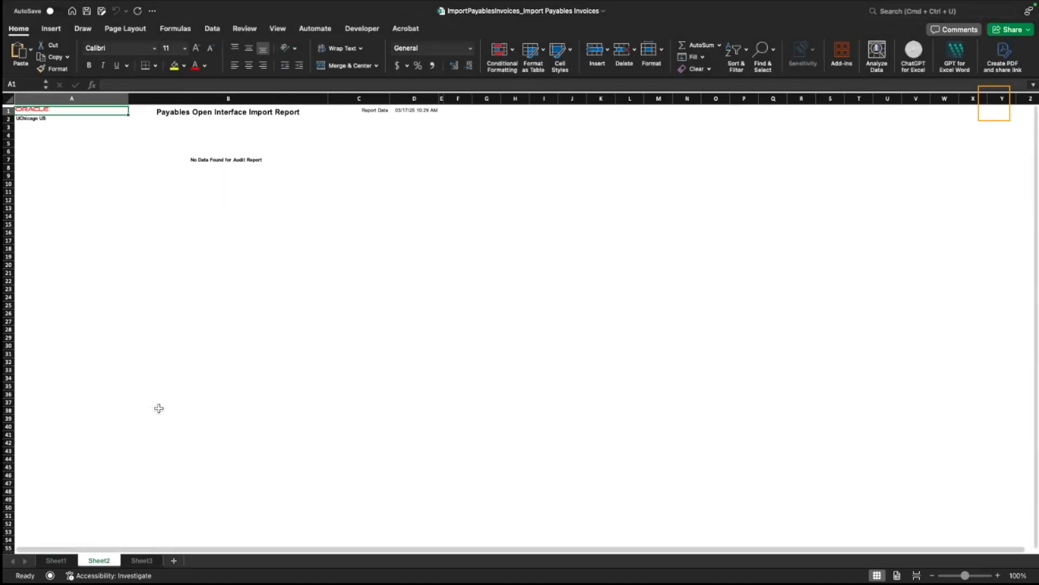
{"action": "left_click", "coordinate": [140, 562]}
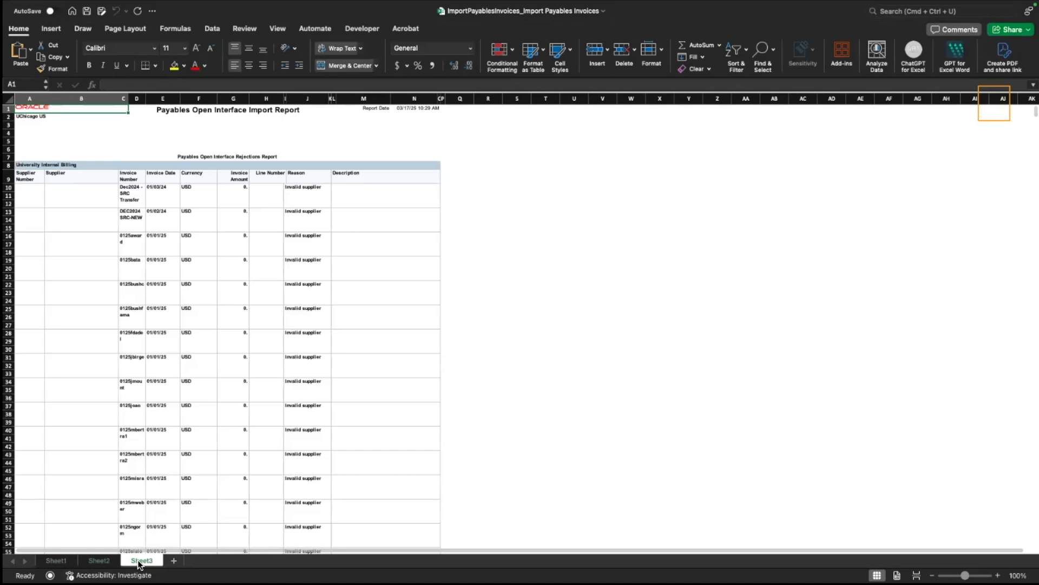
{"action": "left_click", "coordinate": [108, 566]}
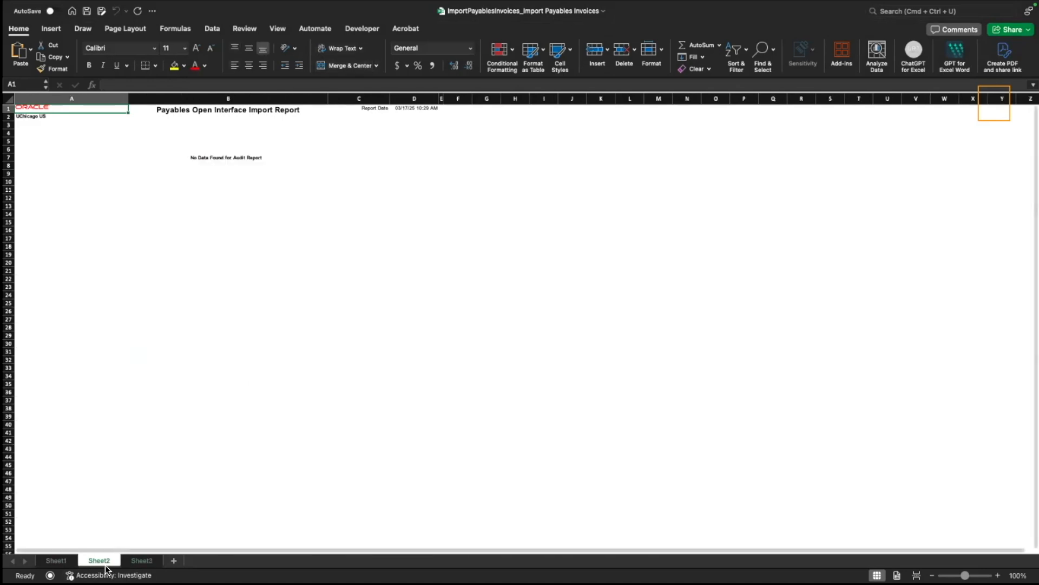
{"action": "left_click", "coordinate": [140, 563]}
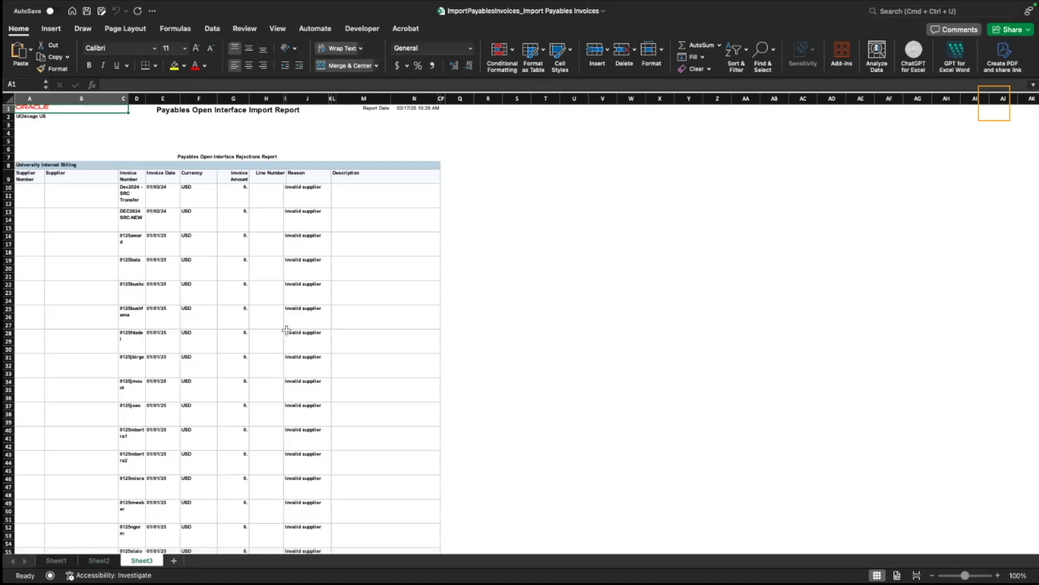
{"action": "scroll", "coordinate": [286, 330], "scroll_direction": "down", "scroll_amount": 5}
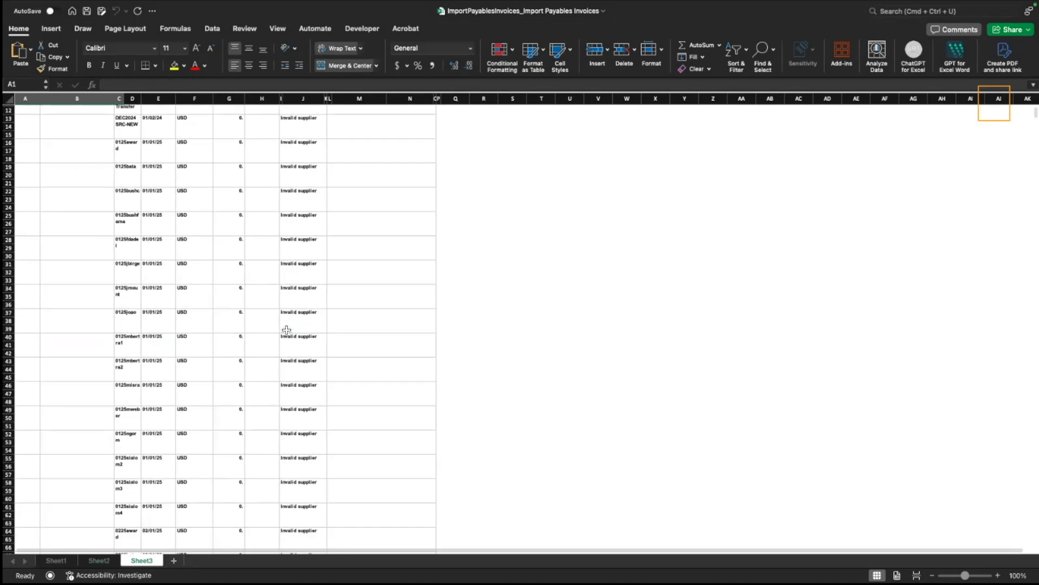
{"action": "scroll", "coordinate": [287, 330], "scroll_direction": "up", "scroll_amount": 4}
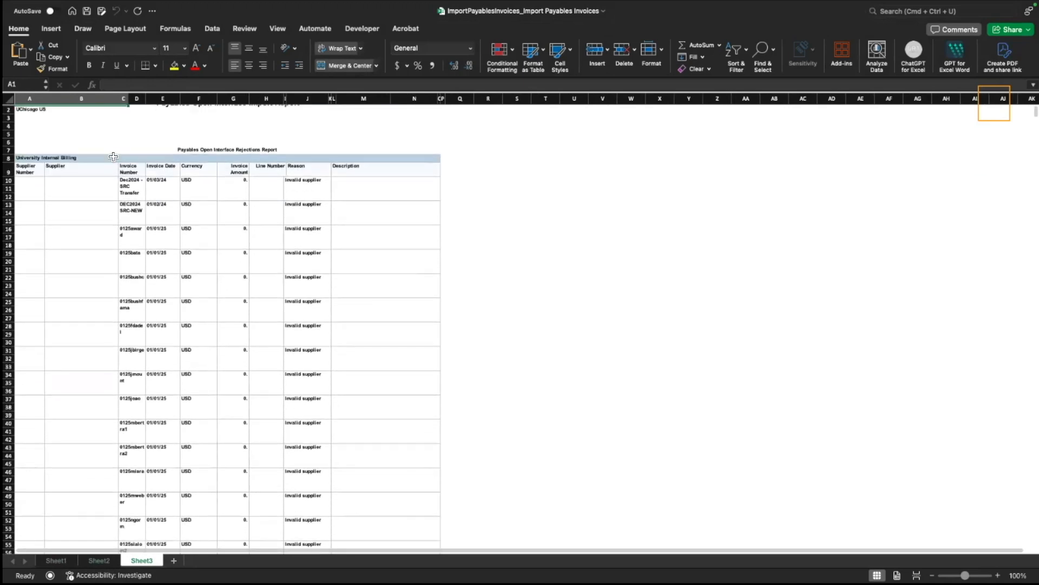
Step: Turn on filtering for the rejections report's header row, row 9 of Sheet3
{"action": "left_click", "coordinate": [129, 169]}
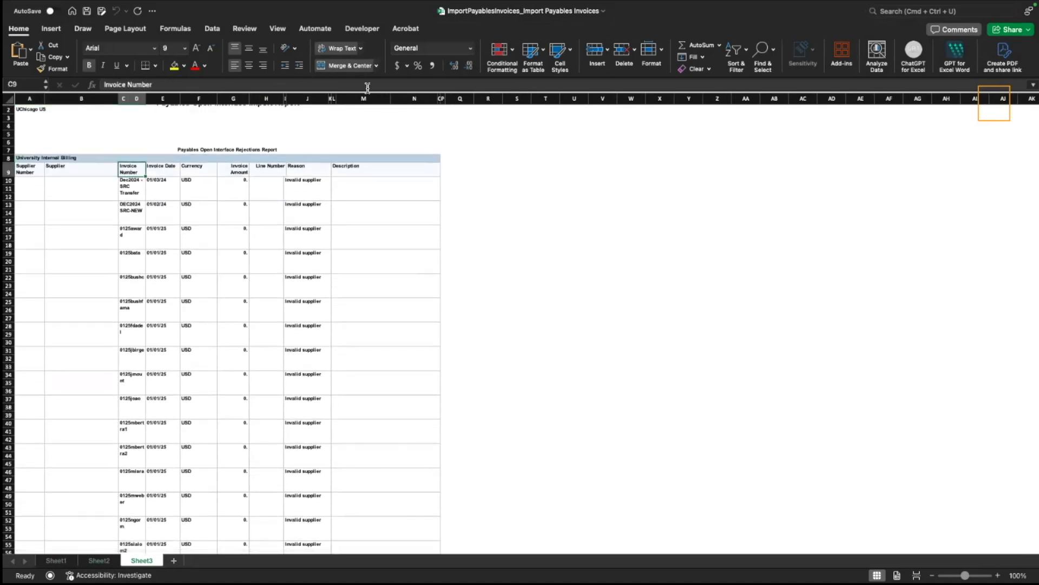
{"action": "left_click", "coordinate": [213, 29]}
{"action": "left_click", "coordinate": [486, 43]}
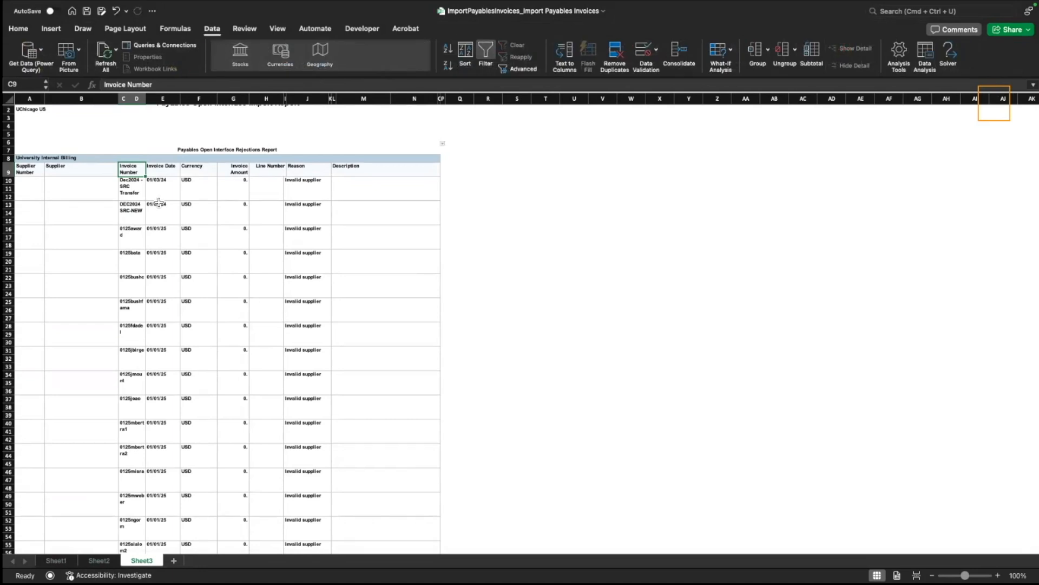
{"action": "left_click", "coordinate": [134, 181]}
{"action": "left_click", "coordinate": [8, 168]}
{"action": "scroll", "coordinate": [9, 171], "scroll_direction": "up", "scroll_amount": 5}
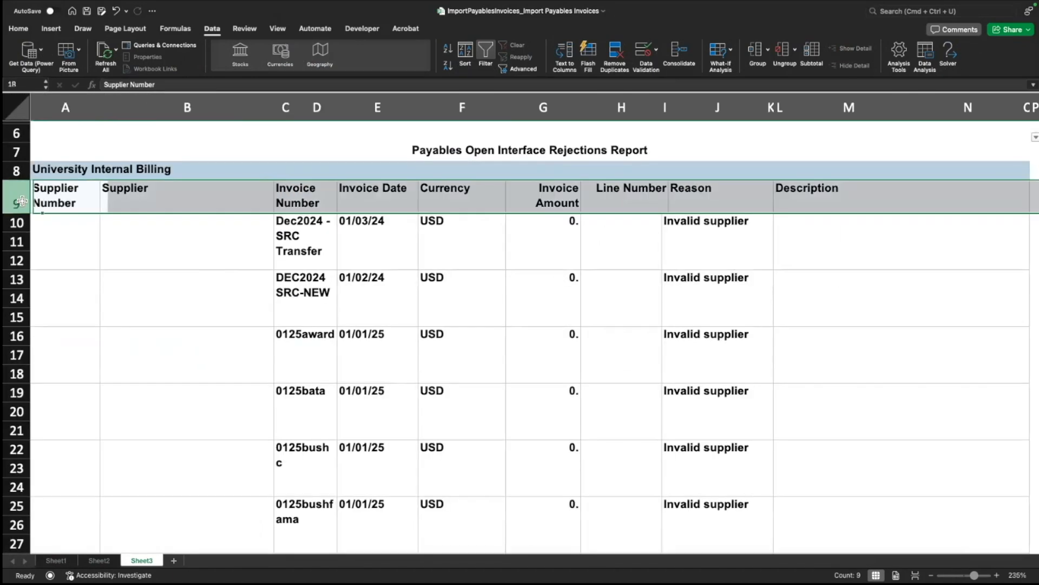
{"action": "left_click", "coordinate": [486, 49]}
Step: Search the Invoice Number column's filter values for PME_SingleCell_August
{"action": "left_click", "coordinate": [333, 208]}
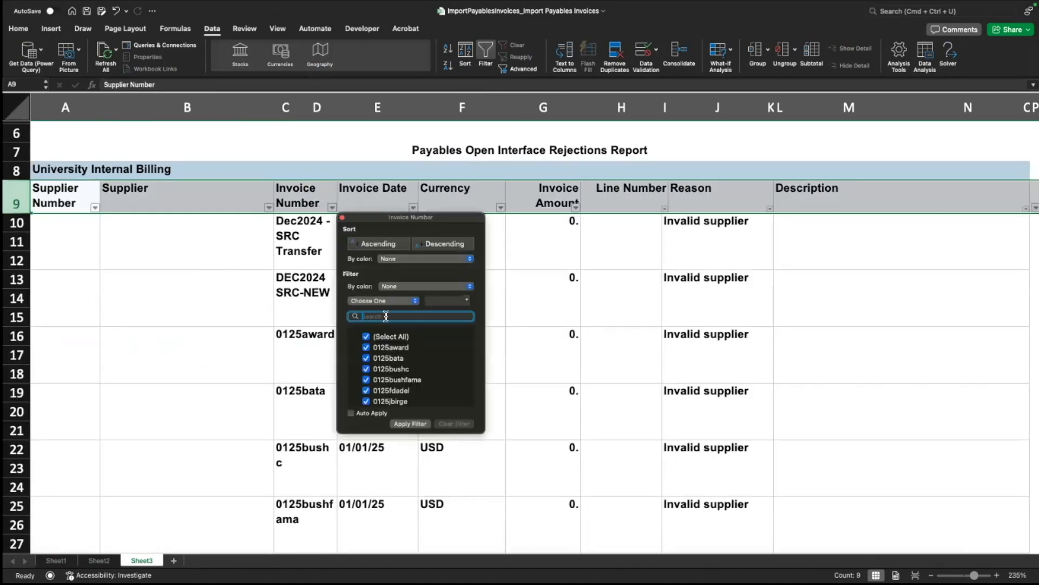
{"action": "type", "text": "PME_SingleCell"}
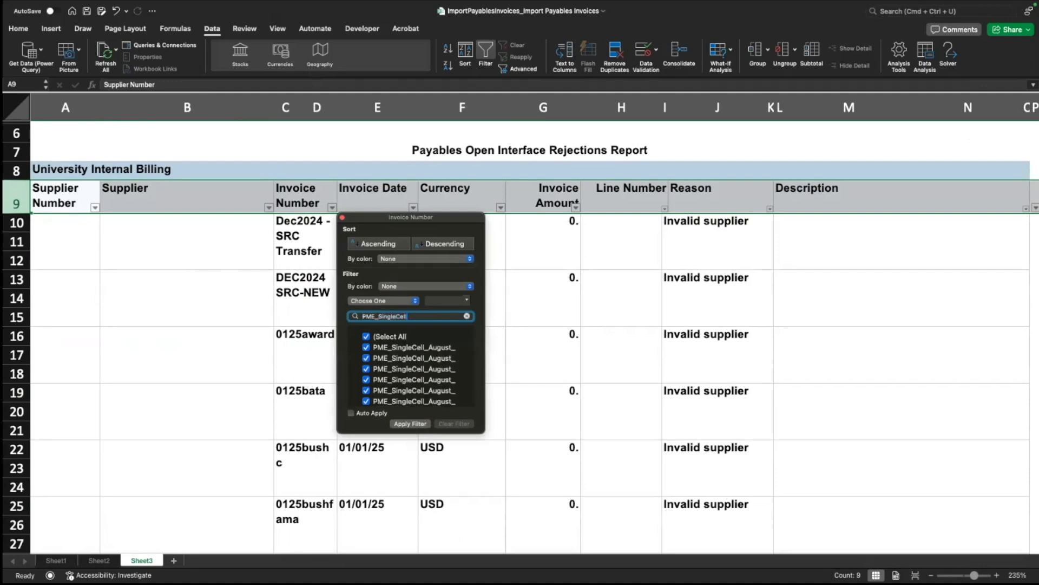
{"action": "type", "text": "_August"}
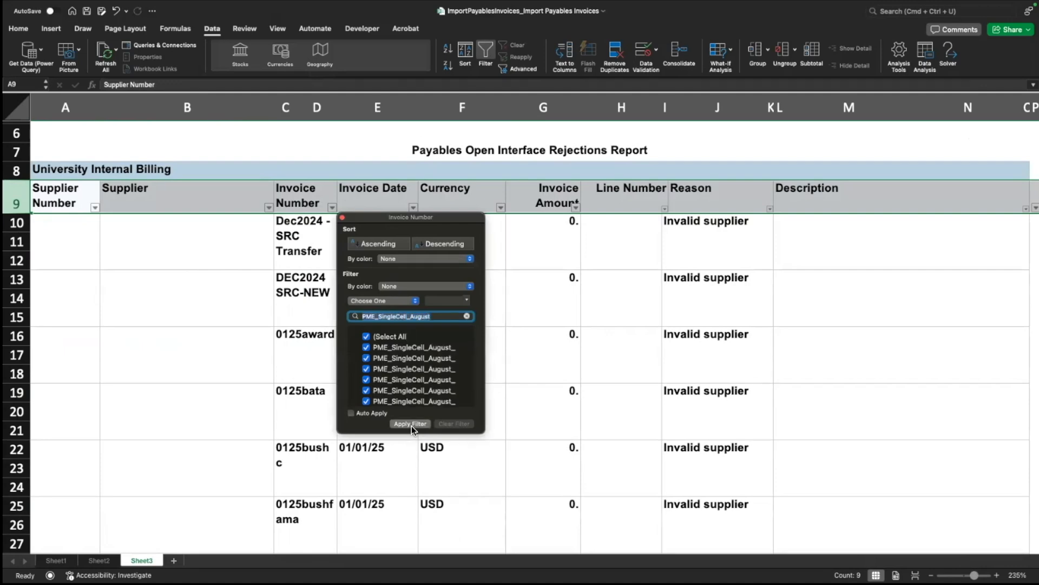
Step: Clear the full selection, tick each matching PME_SingleCell_August invoice individually, and apply the Invoice Number filter
{"action": "left_click", "coordinate": [366, 336]}
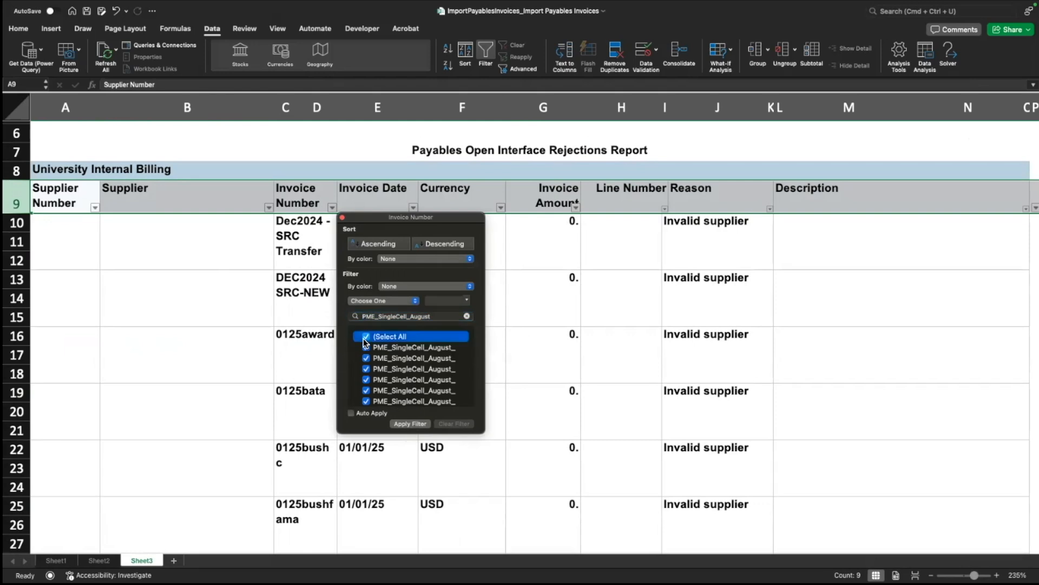
{"action": "left_click", "coordinate": [365, 347]}
{"action": "left_click", "coordinate": [364, 357]}
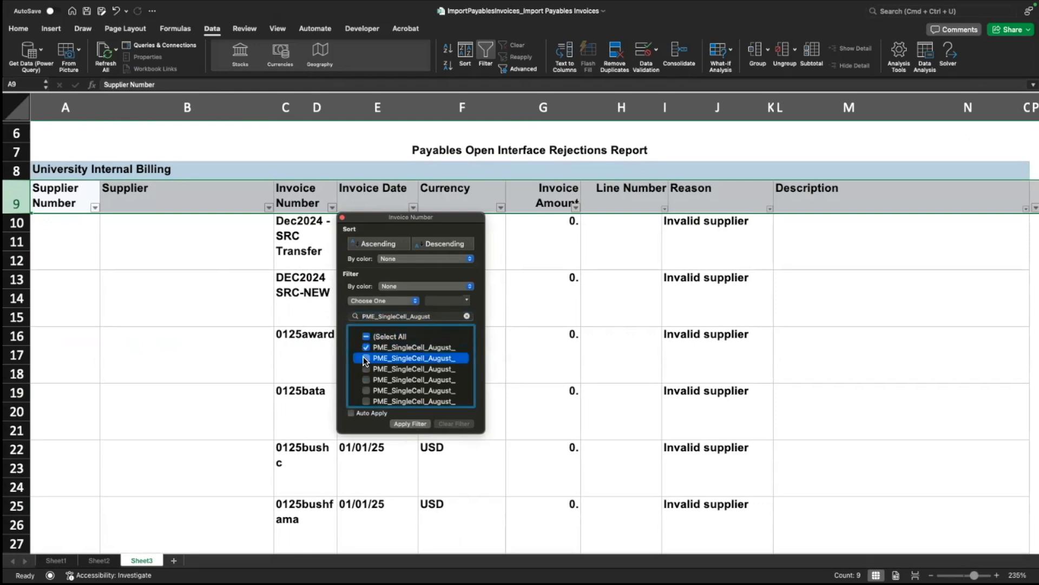
{"action": "left_click", "coordinate": [366, 368]}
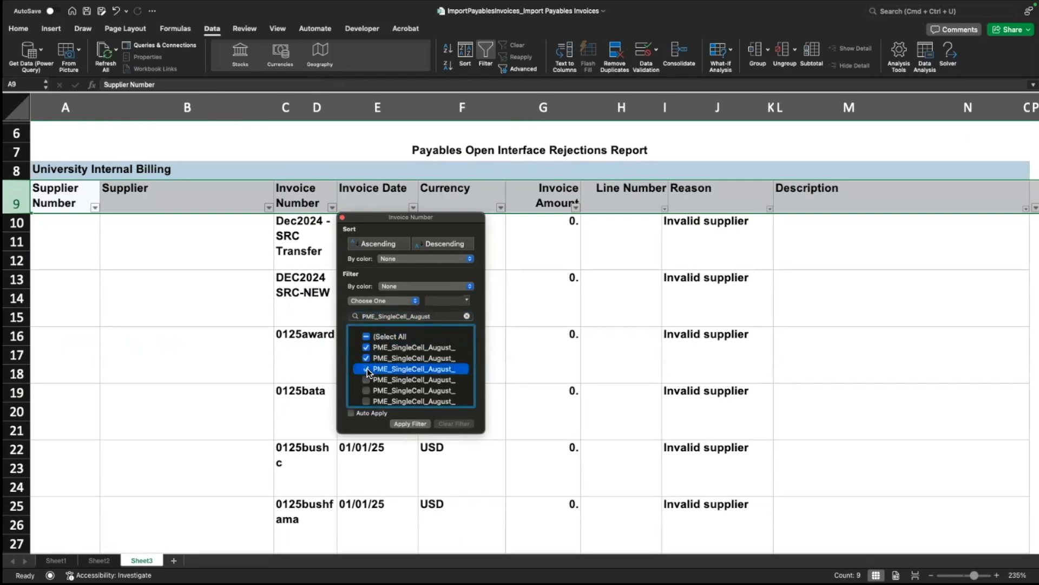
{"action": "left_click", "coordinate": [366, 380]}
{"action": "left_click", "coordinate": [366, 393]}
{"action": "left_click", "coordinate": [366, 398]}
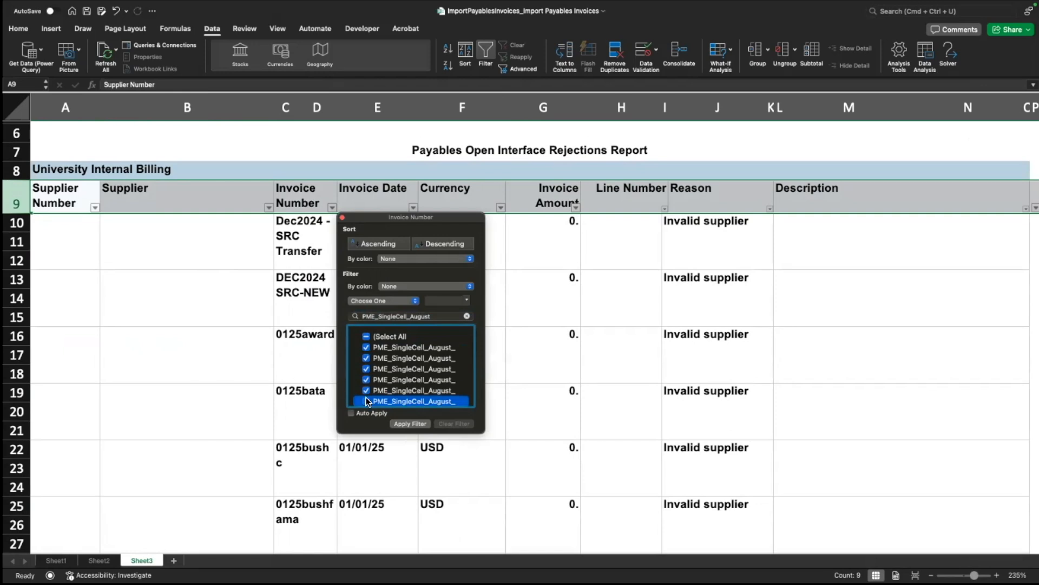
{"action": "scroll", "coordinate": [404, 382], "scroll_direction": "down", "scroll_amount": 2}
{"action": "left_click", "coordinate": [363, 398]}
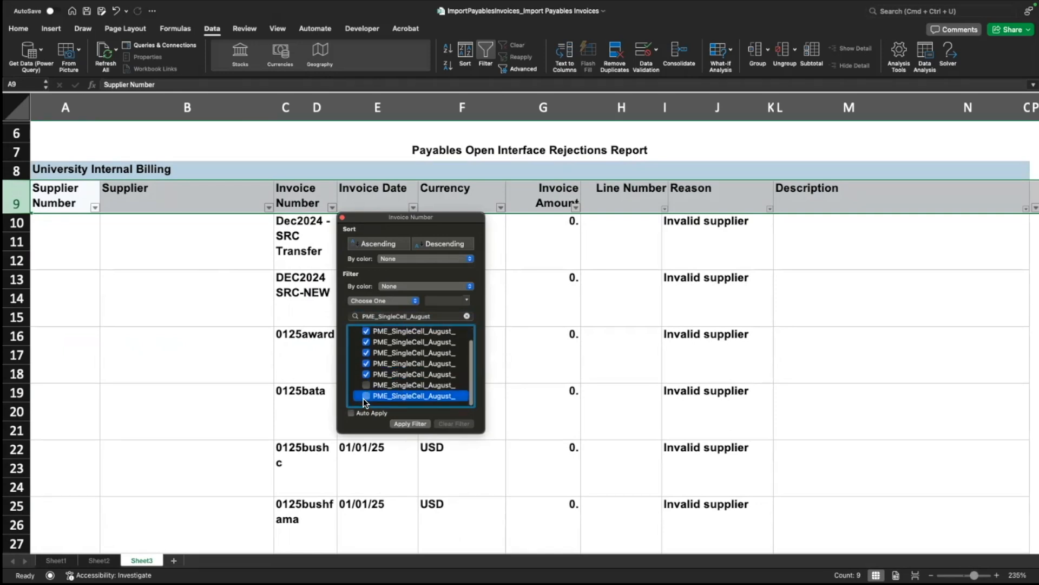
{"action": "left_click", "coordinate": [365, 385]}
{"action": "left_click", "coordinate": [410, 423]}
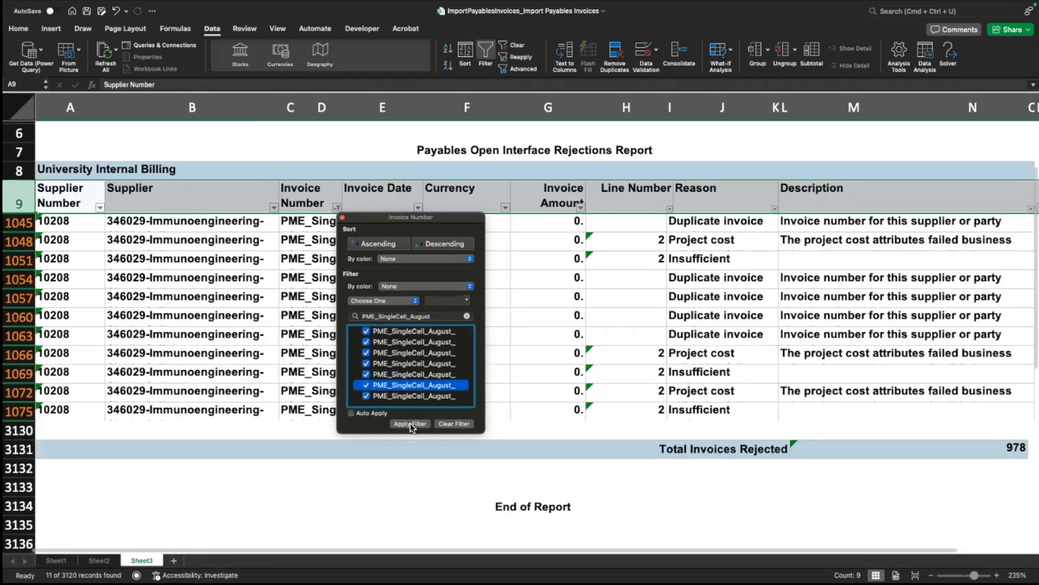
{"action": "left_click", "coordinate": [292, 416]}
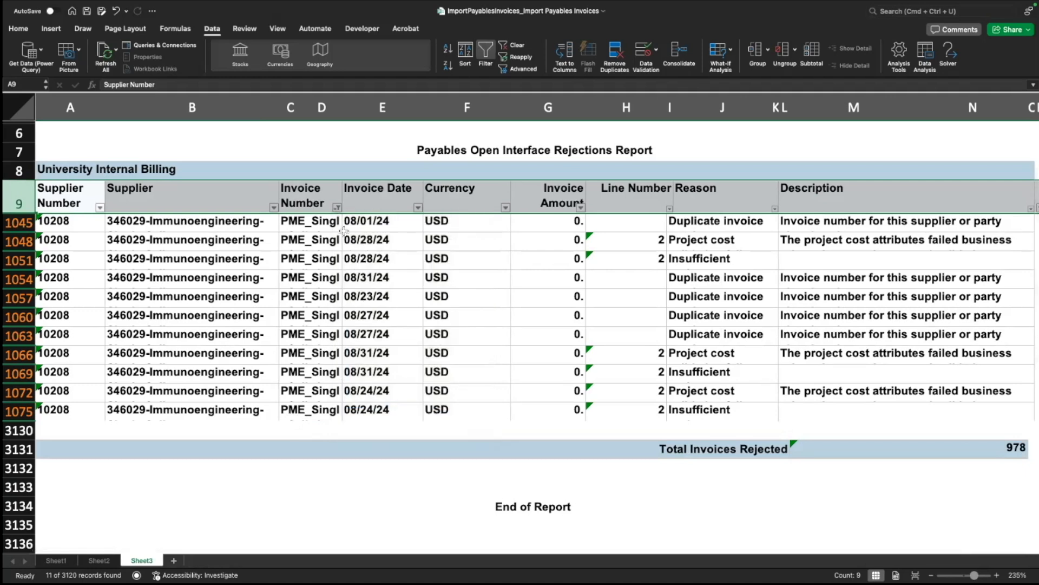
Step: Widen column D of the rejections report so the full invoice numbers are readable
{"action": "left_click", "coordinate": [341, 197]}
{"action": "left_click_drag", "start_coordinate": [345, 196], "coordinate": [454, 211]}
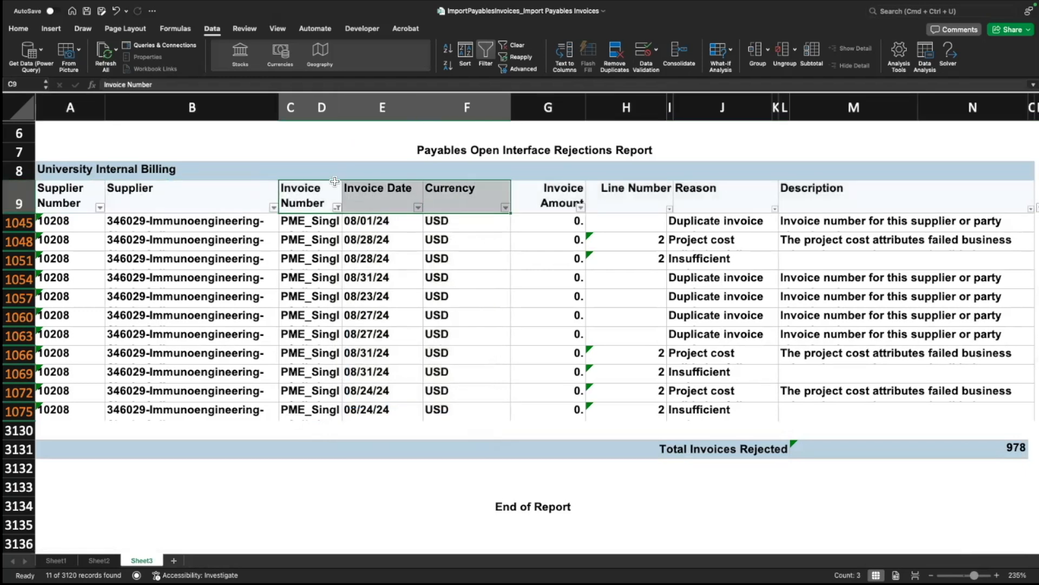
{"action": "left_click_drag", "start_coordinate": [342, 111], "coordinate": [497, 118]}
{"action": "left_click", "coordinate": [454, 297]}
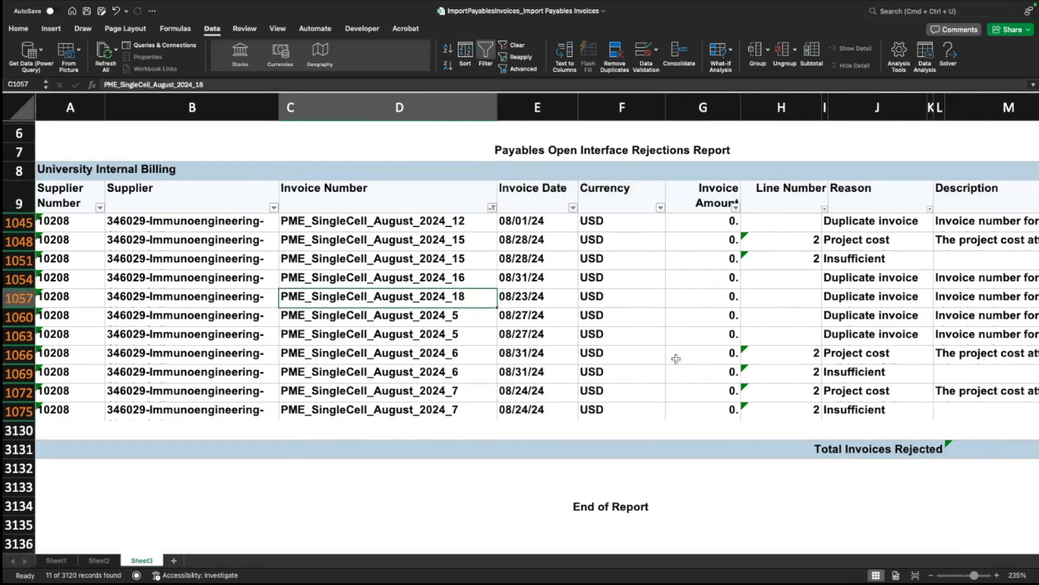
Step: Examine the rejection reasons and full descriptions in rows 1045 and 1048, and both rows for invoice PME_SingleCell_August_2024_15
{"action": "scroll", "coordinate": [676, 357], "scroll_direction": "right", "scroll_amount": 3}
{"action": "scroll", "coordinate": [675, 357], "scroll_direction": "right", "scroll_amount": 2}
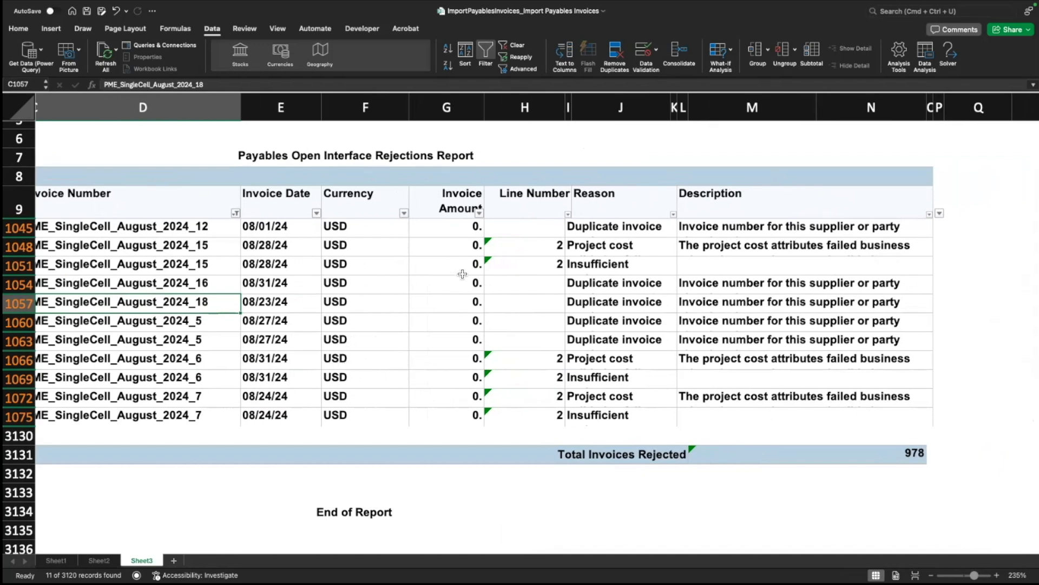
{"action": "left_click", "coordinate": [750, 232]}
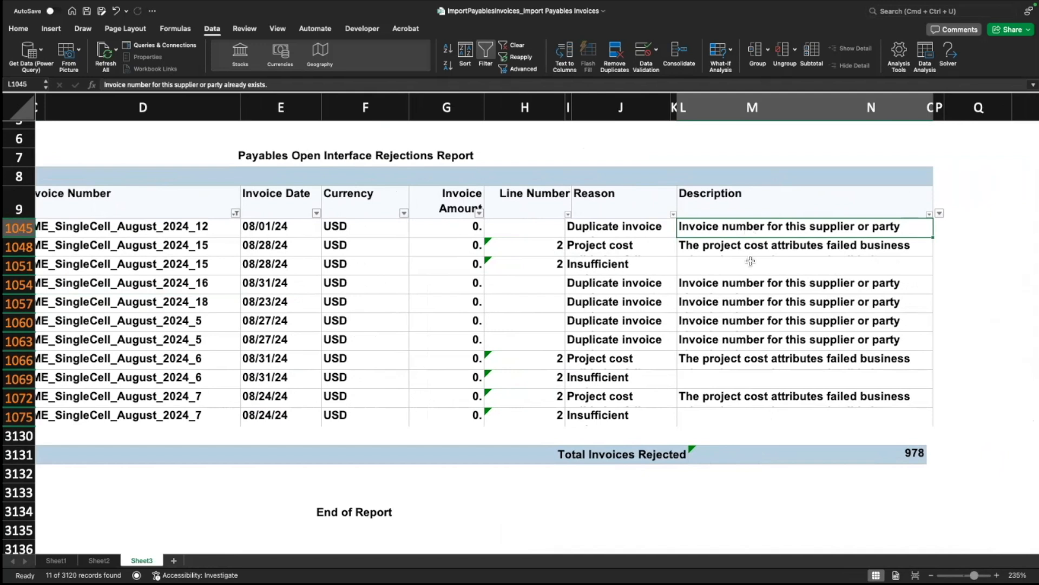
{"action": "scroll", "coordinate": [750, 261], "scroll_direction": "left", "scroll_amount": 2}
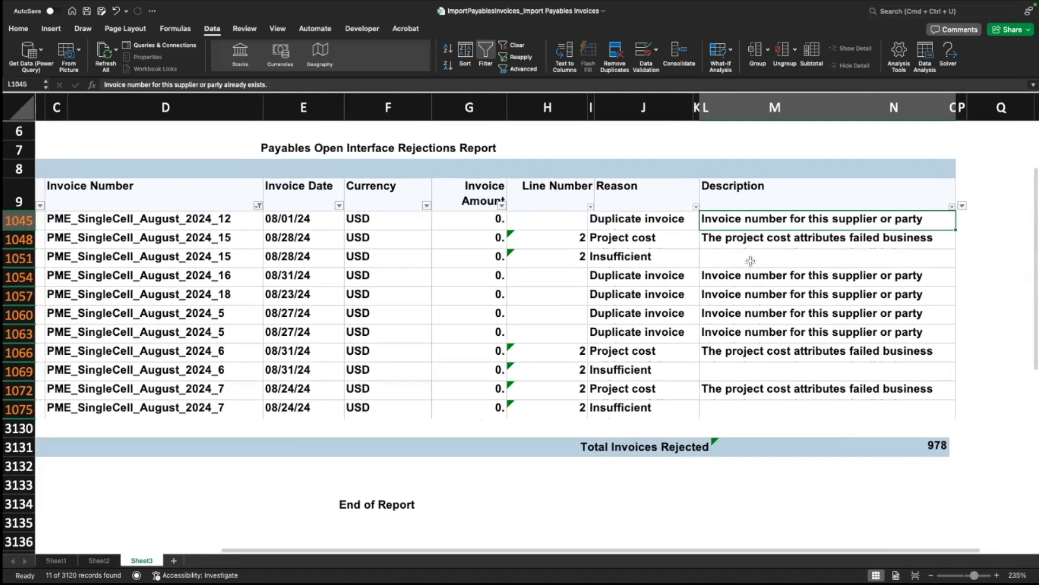
{"action": "left_click", "coordinate": [763, 248]}
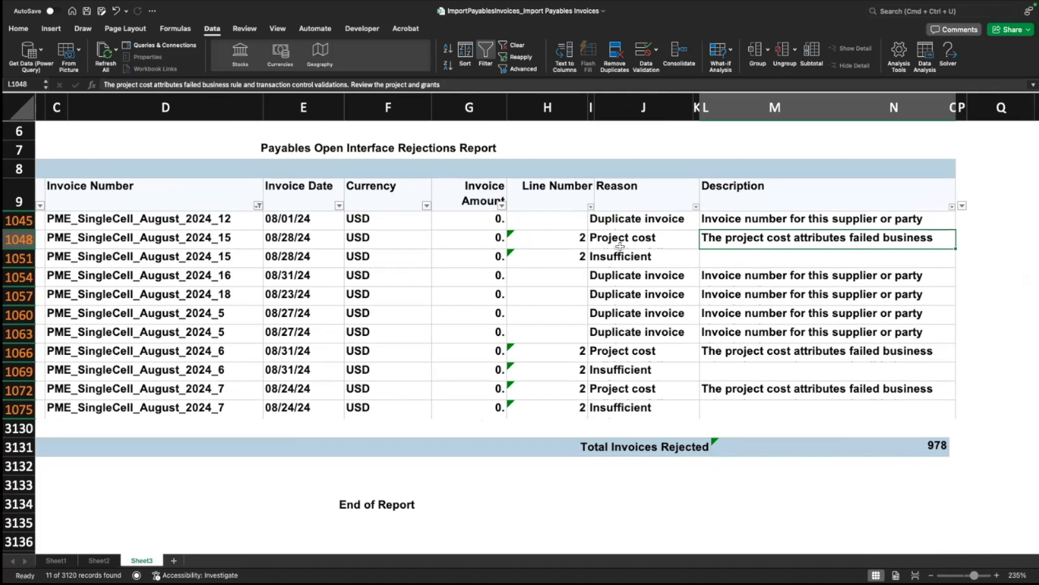
{"action": "left_click", "coordinate": [190, 238]}
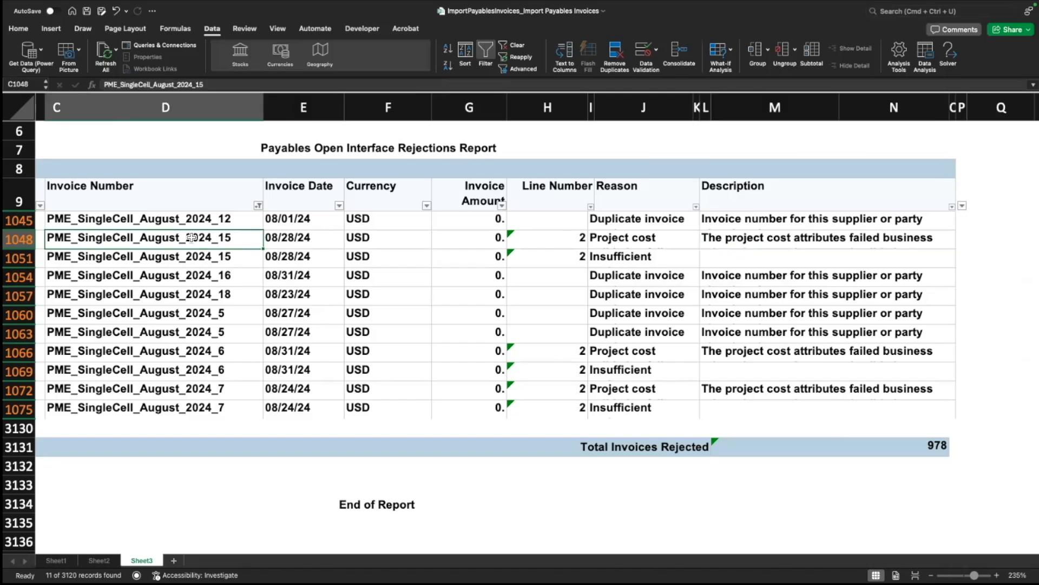
{"action": "left_click_drag", "start_coordinate": [191, 237], "coordinate": [194, 254]}
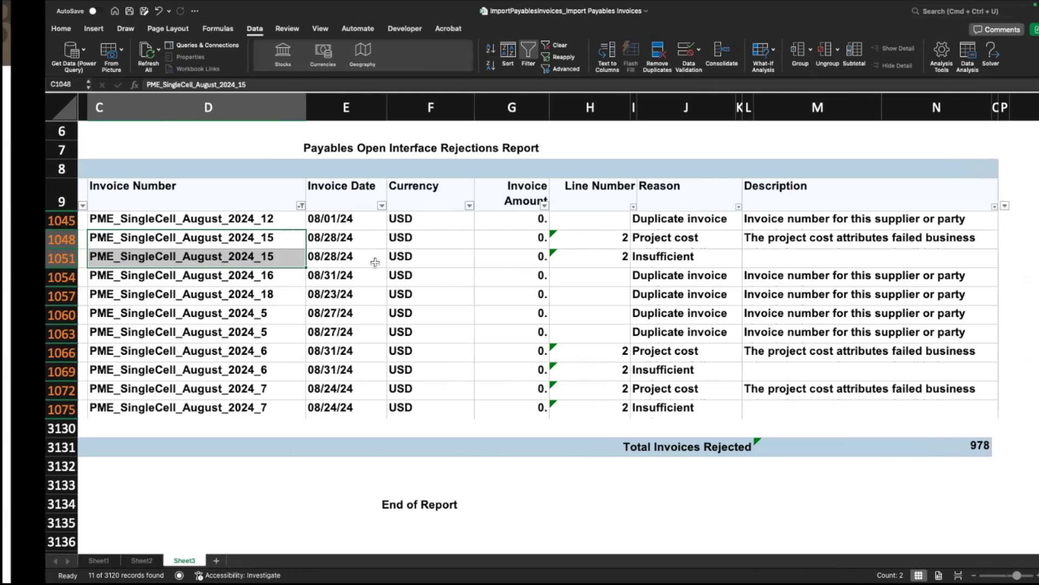
{"action": "key", "text": "ctrl+Left"}
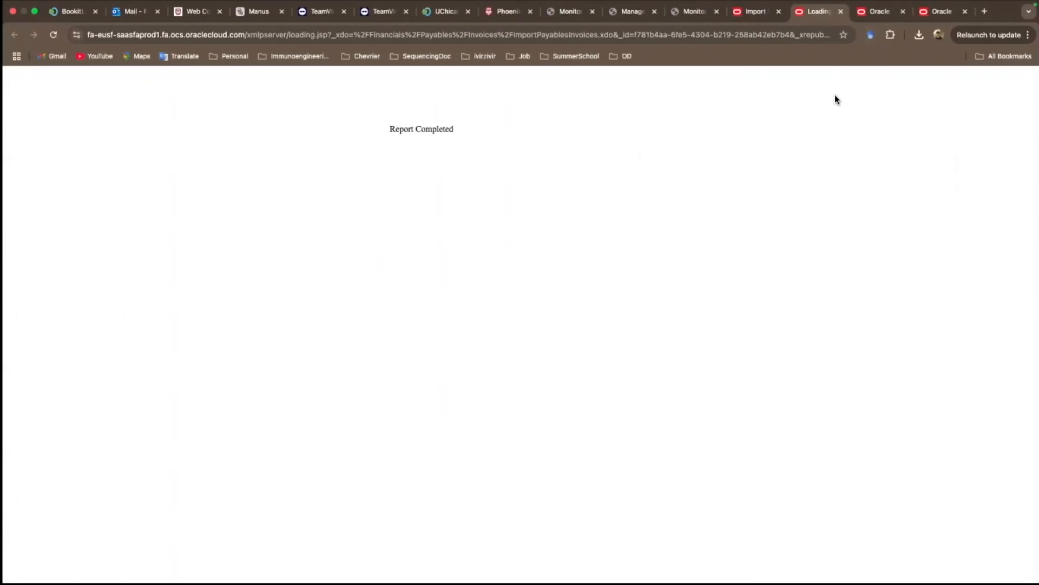
{"action": "left_click", "coordinate": [762, 13]}
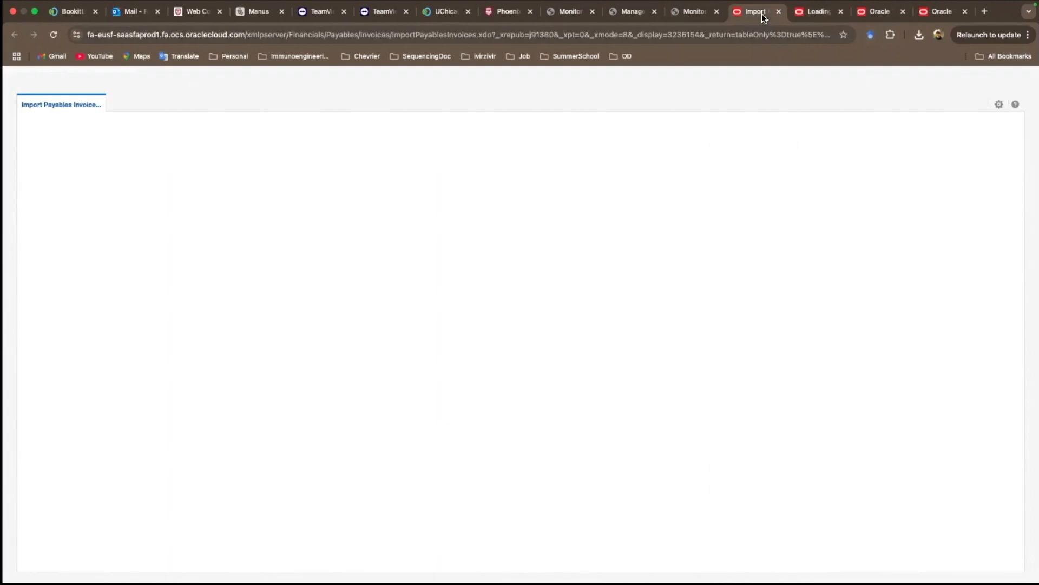
{"action": "key", "text": "ctrl+Right"}
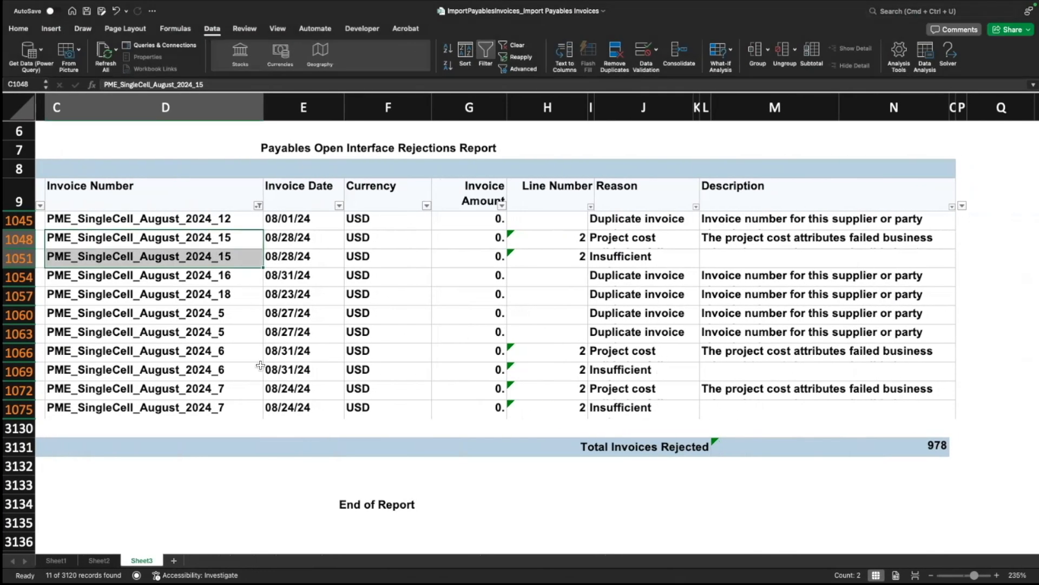
Step: Select the invoice number text PME_SingleCell_August_2024_15 in cell C1051
{"action": "left_click", "coordinate": [216, 261]}
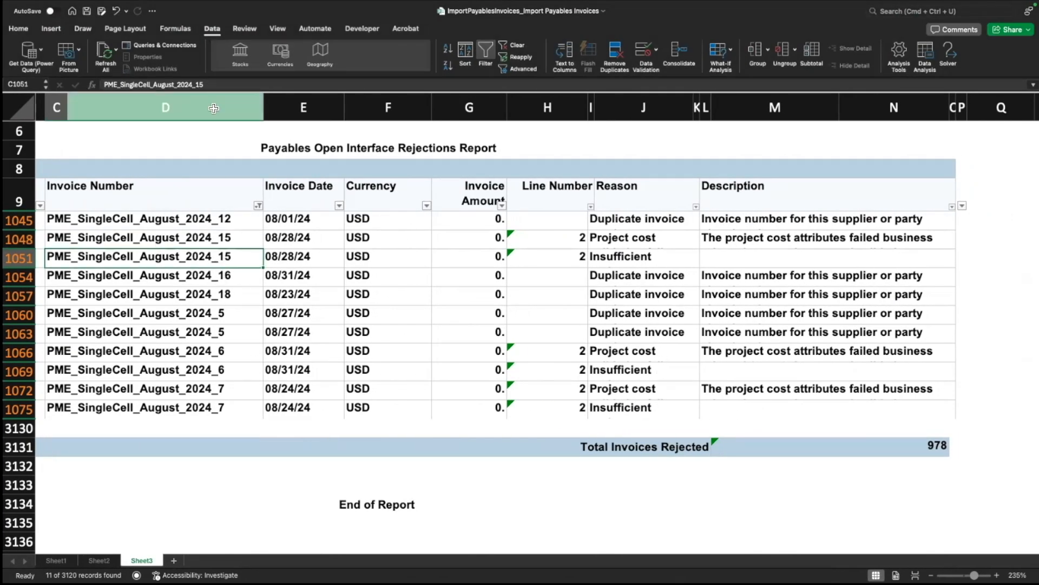
{"action": "left_click", "coordinate": [124, 85]}
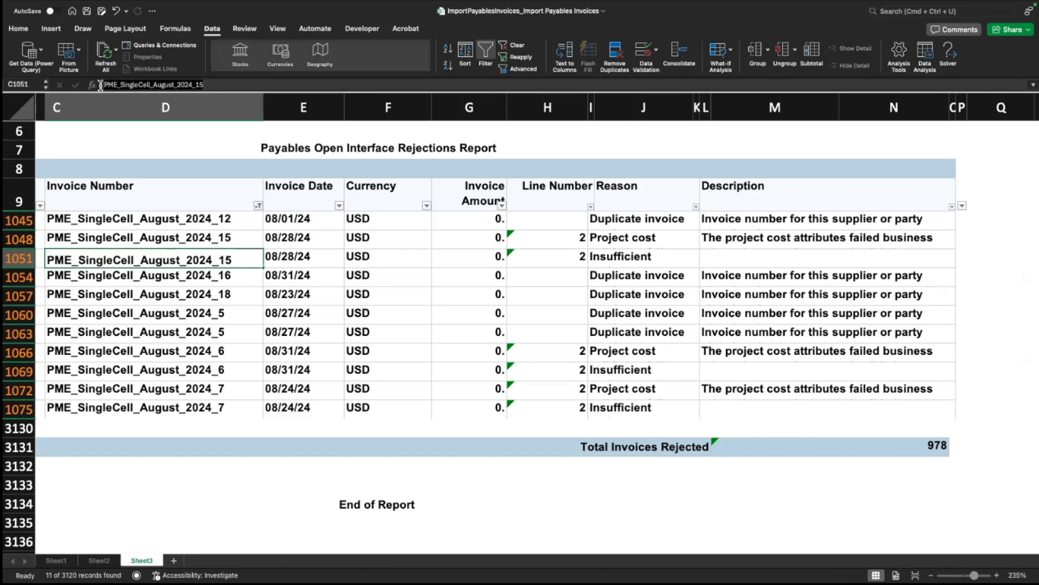
{"action": "key", "text": "ctrl+Left"}
{"action": "key", "text": "ctrl+Right"}
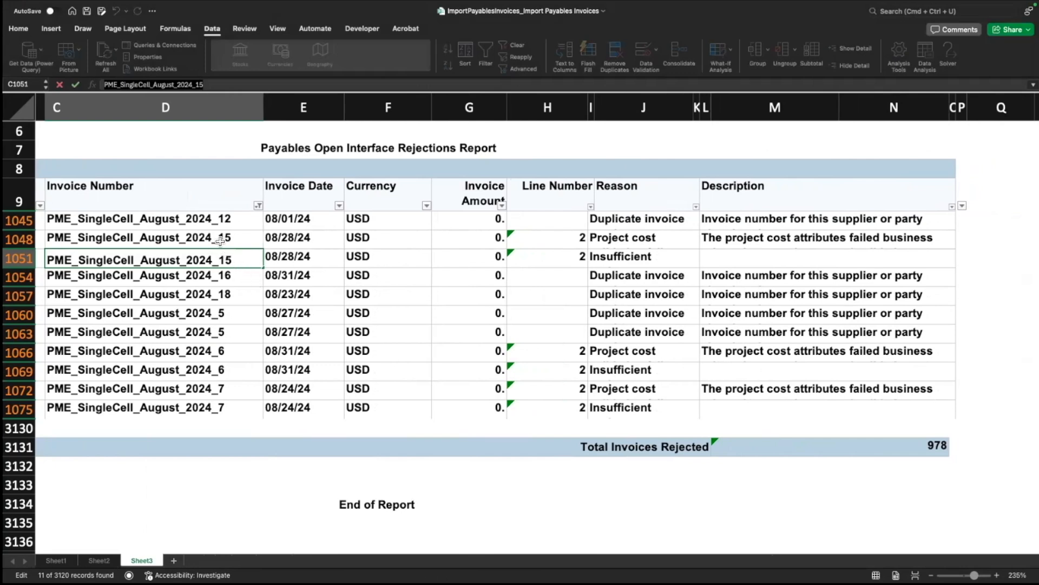
{"action": "key", "text": "ctrl+Left"}
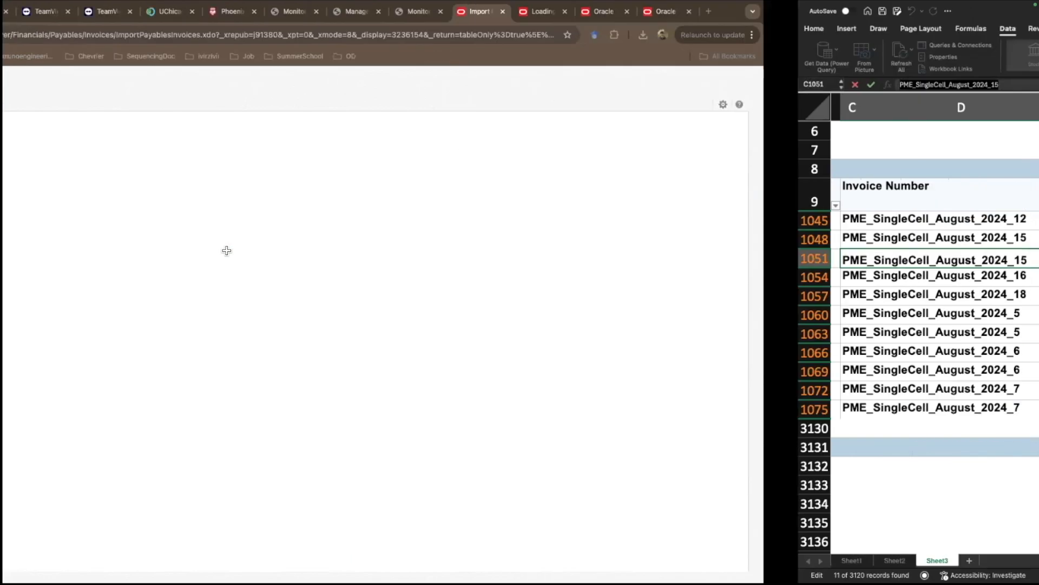
{"action": "left_click", "coordinate": [818, 11]}
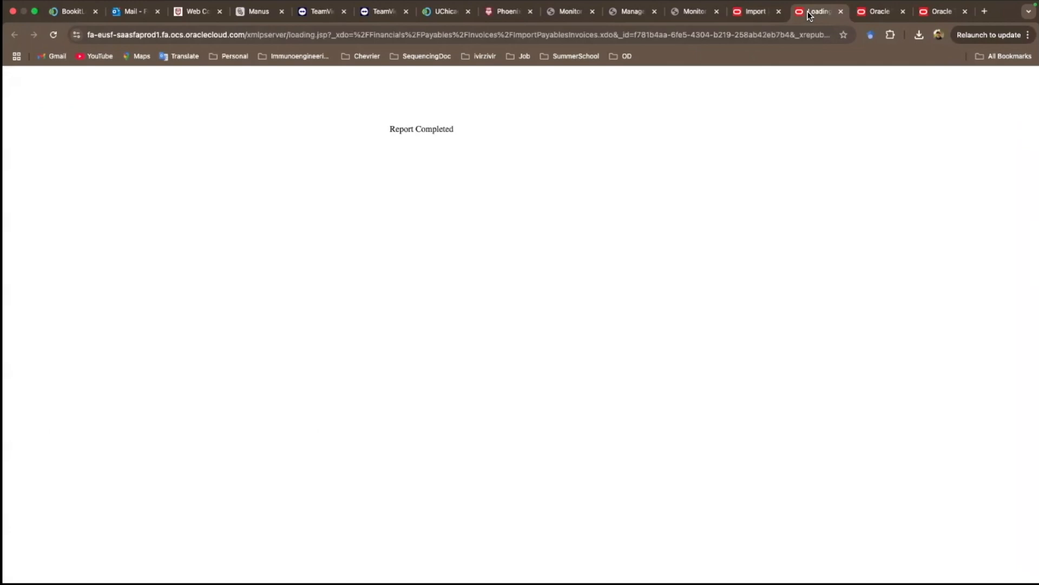
{"action": "left_click", "coordinate": [877, 12]}
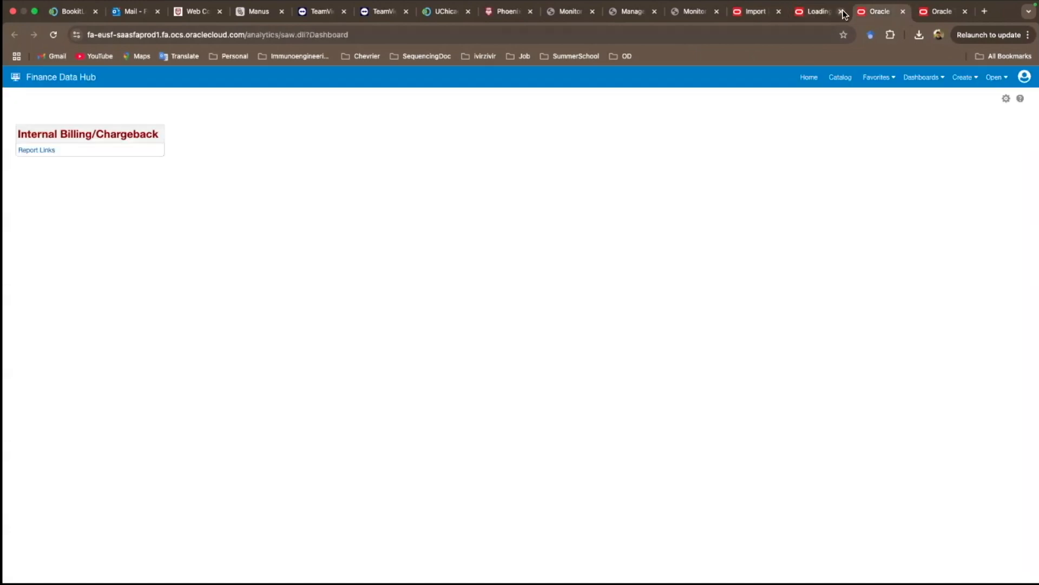
{"action": "left_click", "coordinate": [818, 11]}
{"action": "left_click", "coordinate": [764, 12]}
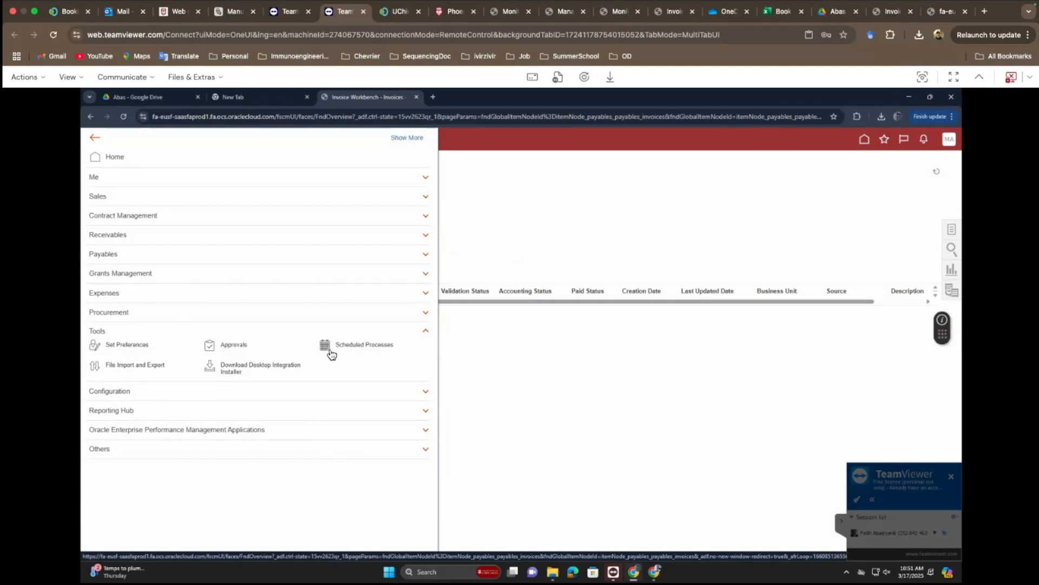
Step: Download the Correct Import Errors spreadsheet from the Payables Invoices work area and open CorrectImportErrors (1).xlsx in Excel
{"action": "left_click", "coordinate": [115, 262]}
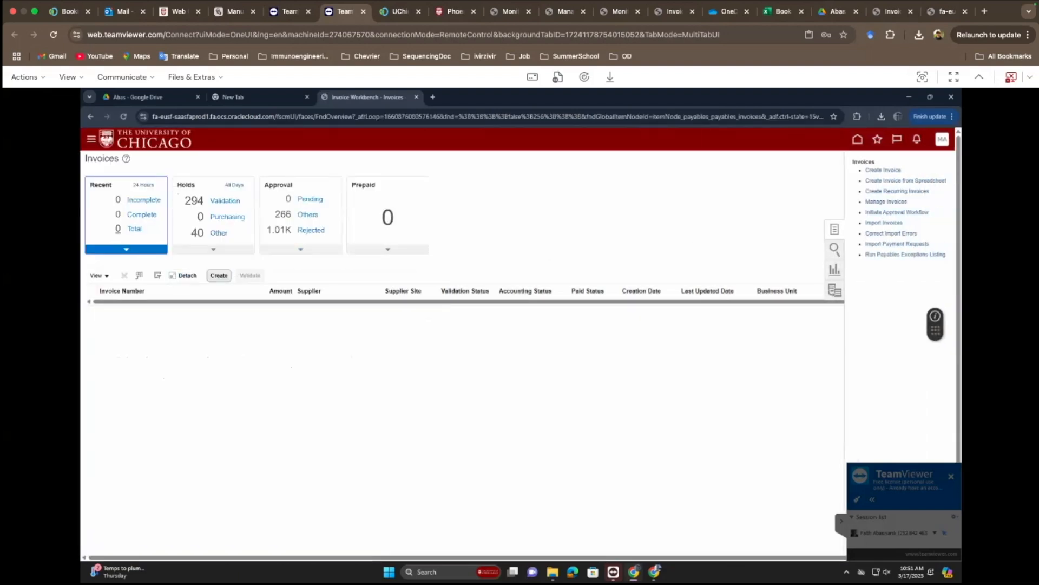
{"action": "left_click", "coordinate": [891, 234]}
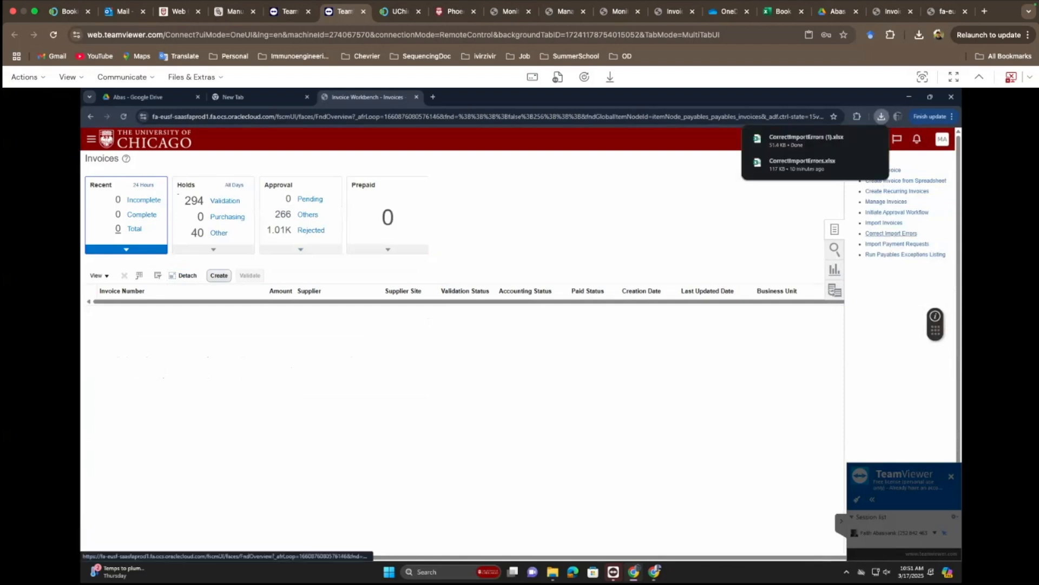
{"action": "left_click", "coordinate": [806, 137]}
Step: Connect the Correct Import Errors workbook to Oracle and sign in with the account password
{"action": "left_click", "coordinate": [557, 371]}
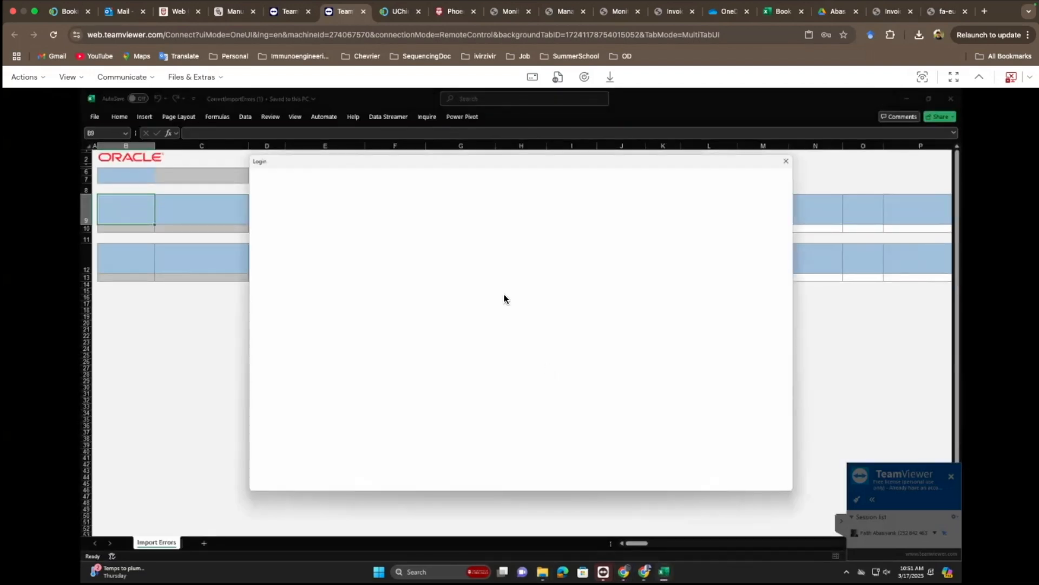
{"action": "left_click", "coordinate": [512, 377]}
{"action": "type", "text": "••••••••••••"}
{"action": "key", "text": "Return"}
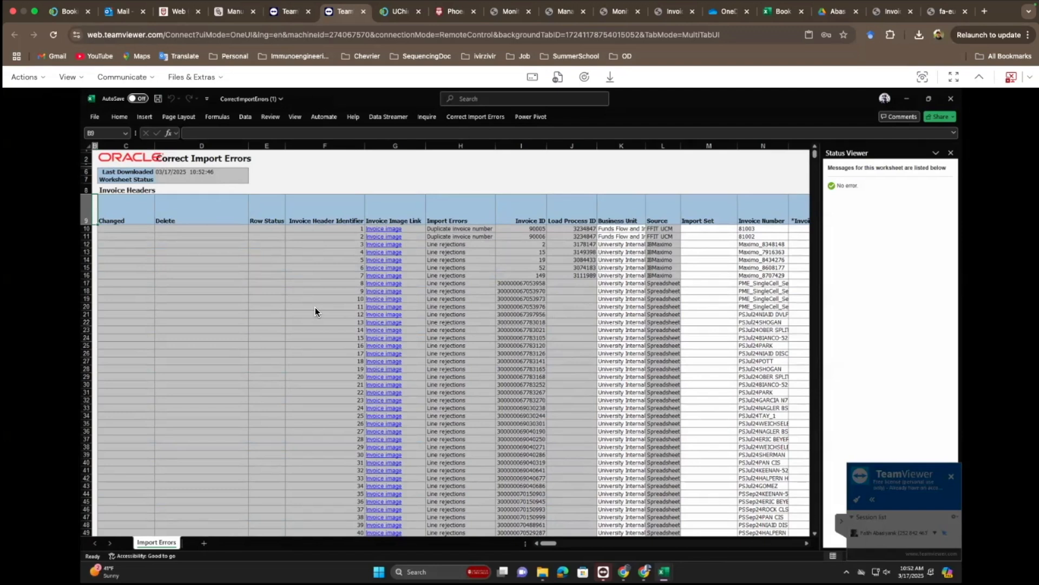
Step: Check whether filtering is available for header row 9, and locate the Invoice Number column
{"action": "scroll", "coordinate": [535, 369], "scroll_direction": "right", "scroll_amount": 2}
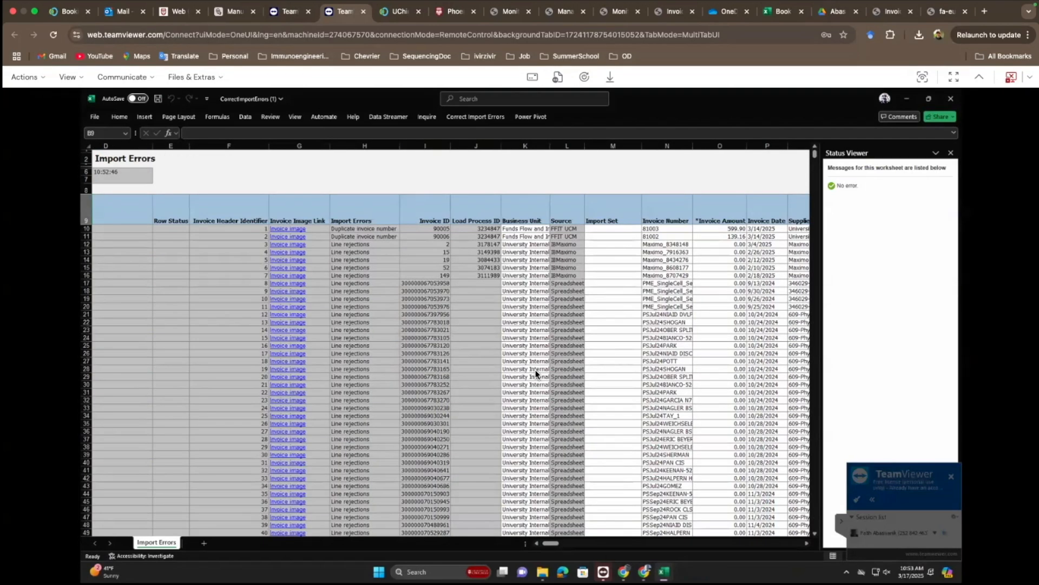
{"action": "scroll", "coordinate": [609, 331], "scroll_direction": "right", "scroll_amount": 1}
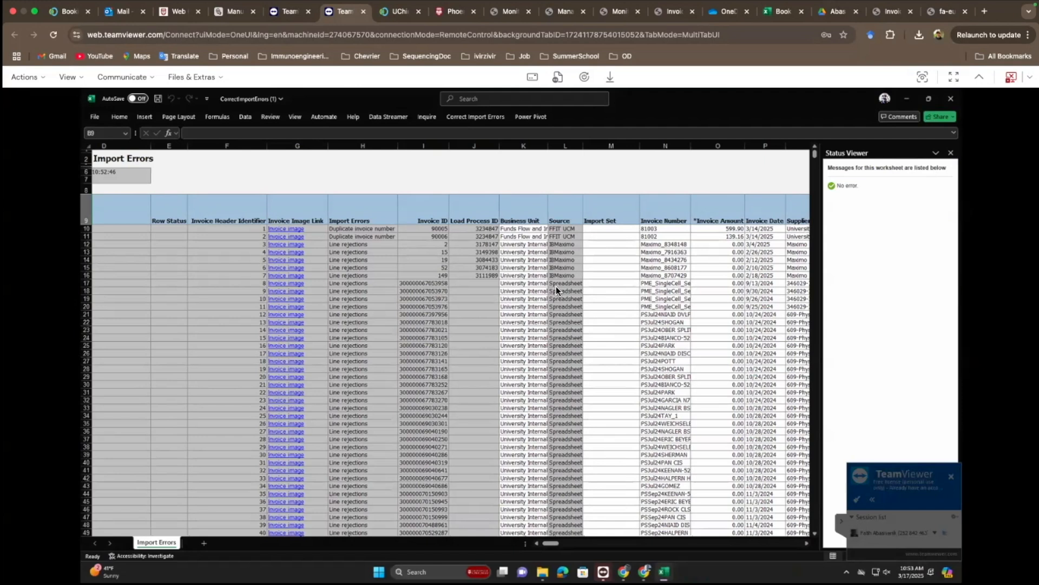
{"action": "left_click", "coordinate": [93, 211]}
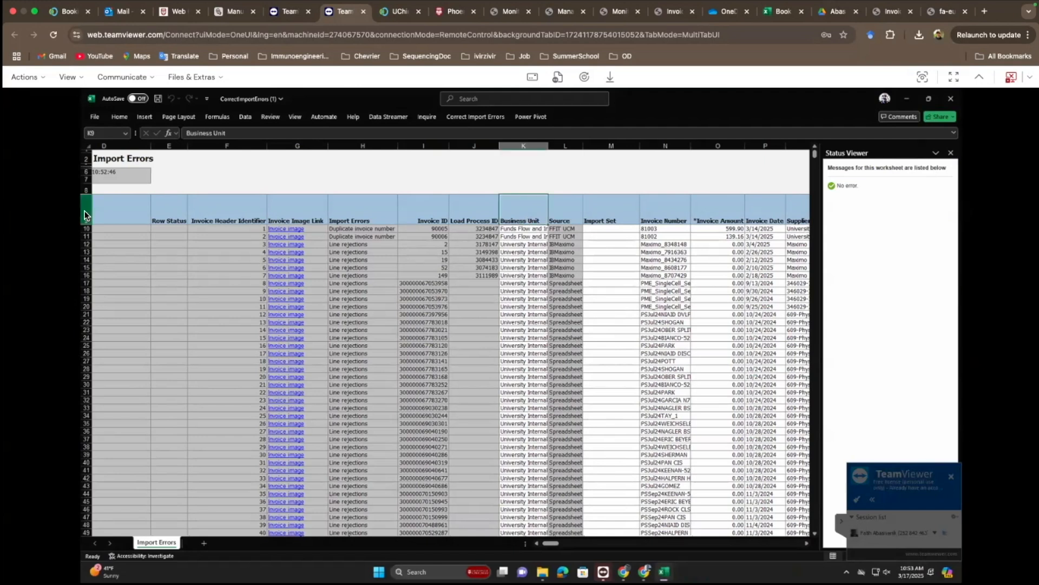
{"action": "left_click", "coordinate": [246, 117]}
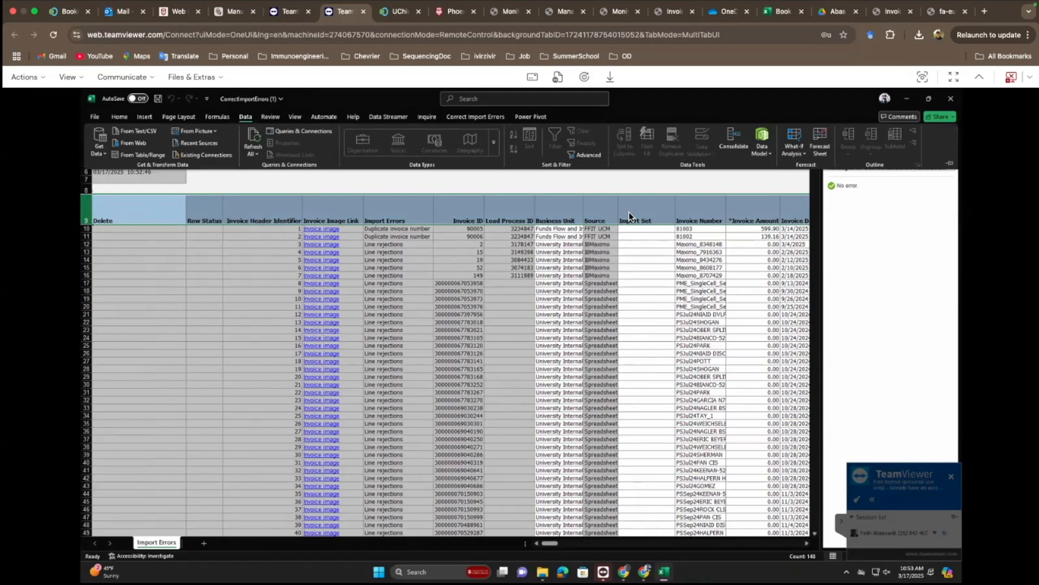
{"action": "scroll", "coordinate": [629, 212], "scroll_direction": "right", "scroll_amount": 5}
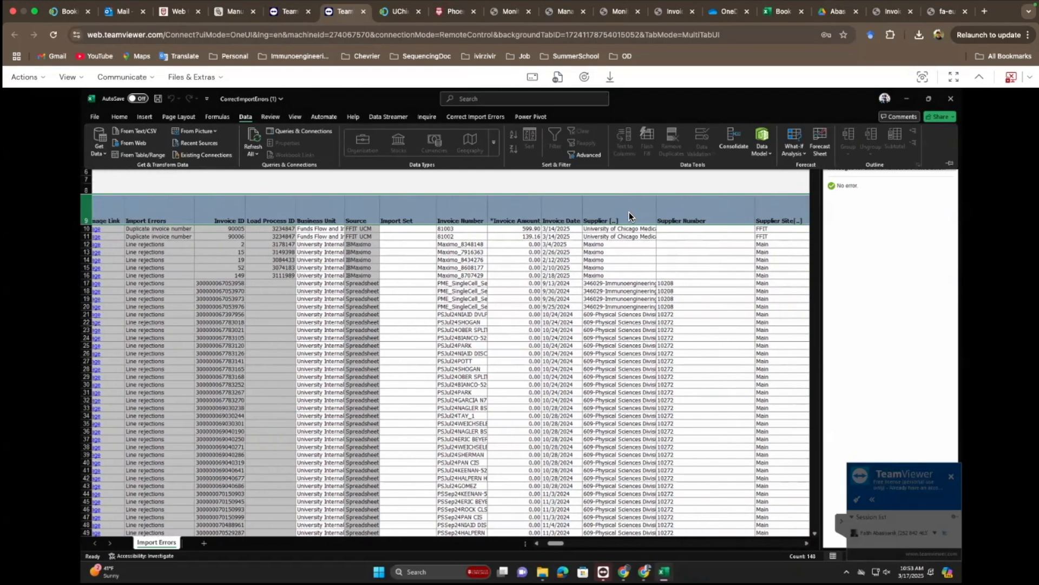
{"action": "left_click", "coordinate": [470, 214]}
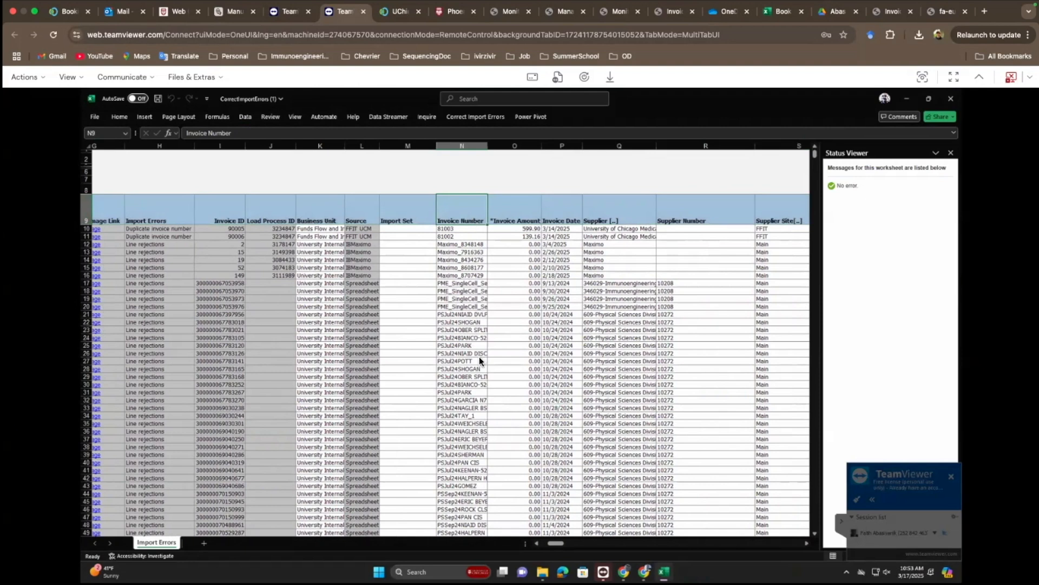
{"action": "scroll", "coordinate": [479, 356], "scroll_direction": "down", "scroll_amount": 1}
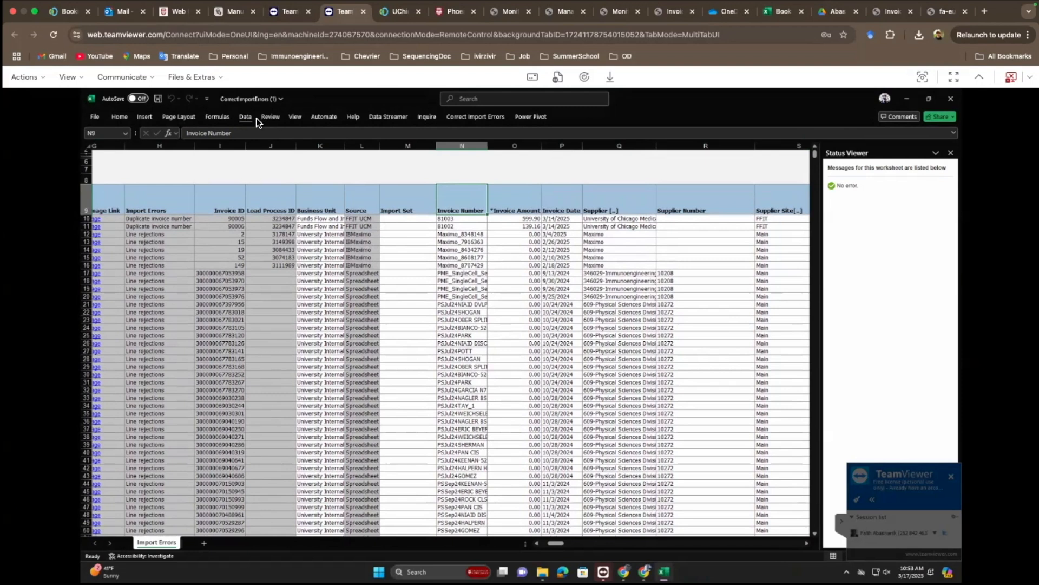
Step: Start an import error search with University Internal Billing as the business unit and 346029-Immunoengineering as the supplier
{"action": "left_click", "coordinate": [475, 117]}
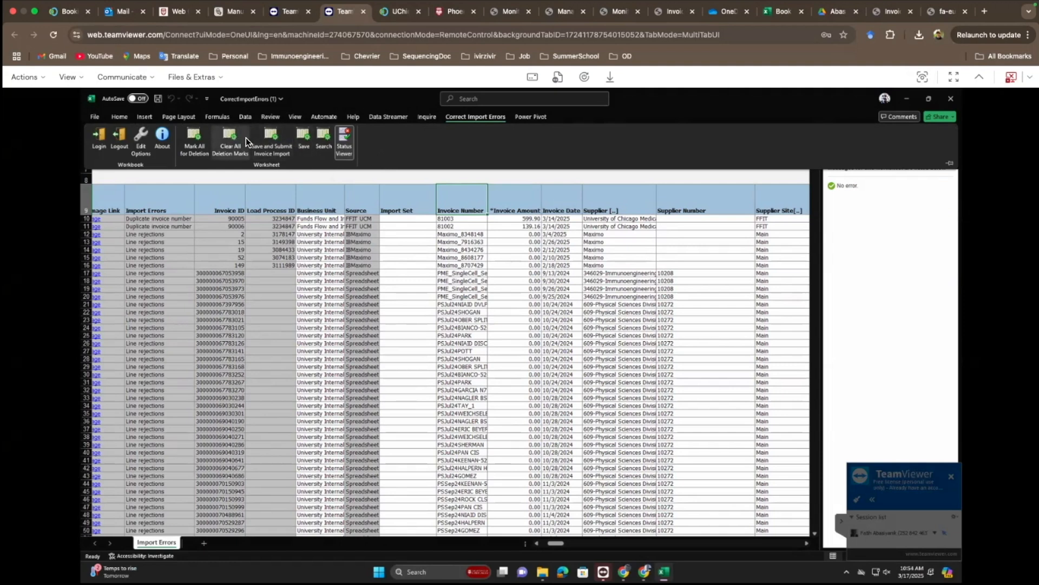
{"action": "left_click", "coordinate": [324, 141]}
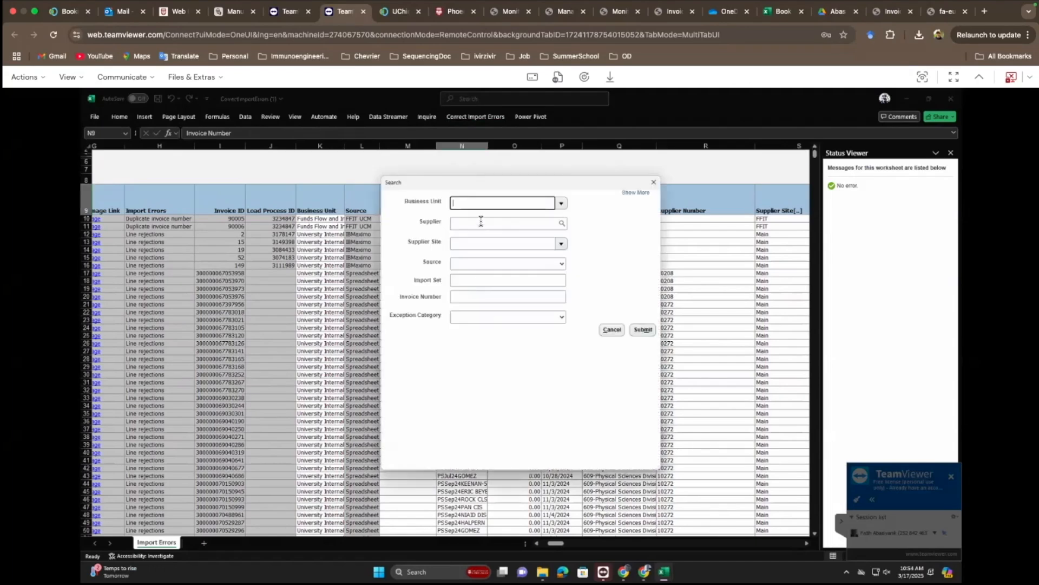
{"action": "left_click", "coordinate": [560, 204]}
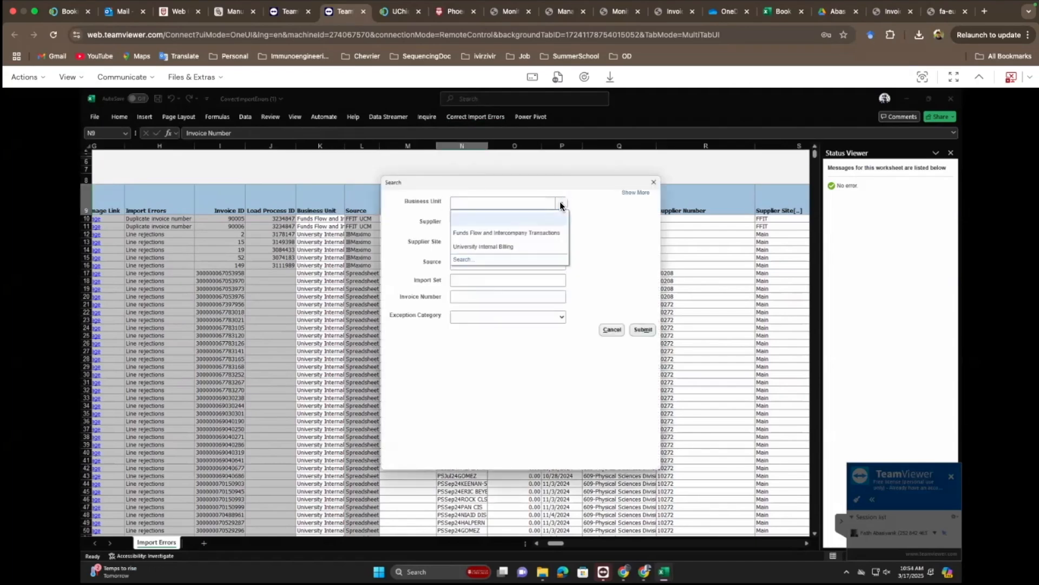
{"action": "left_click", "coordinate": [524, 245]}
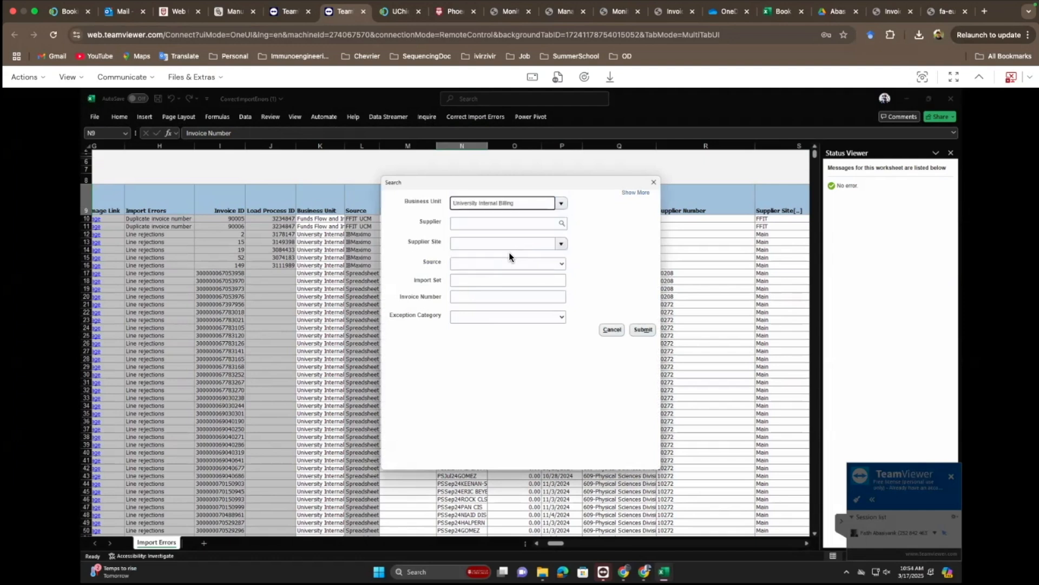
{"action": "left_click", "coordinate": [482, 297]}
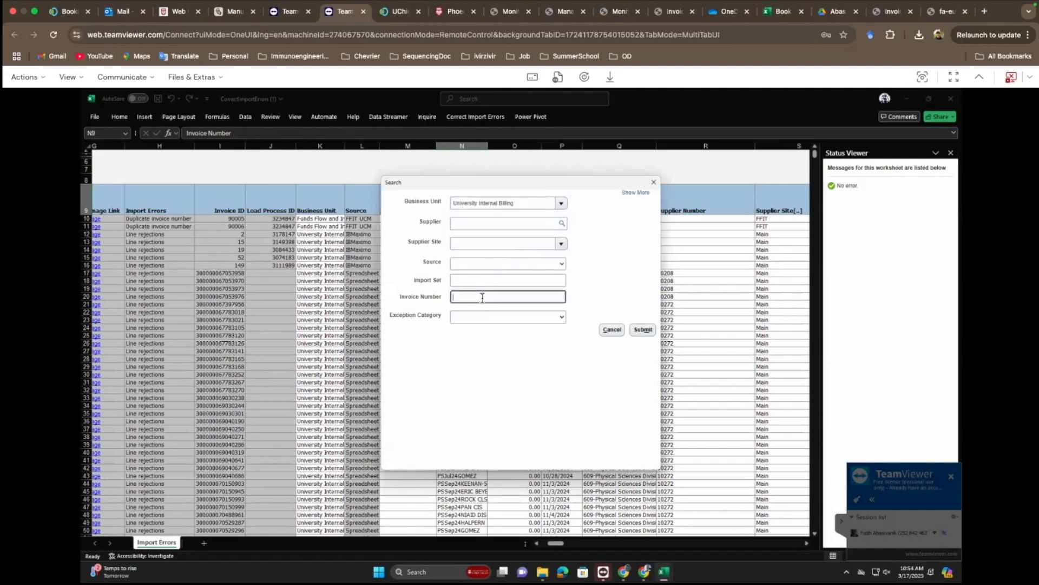
{"action": "type", "text": "PME"}
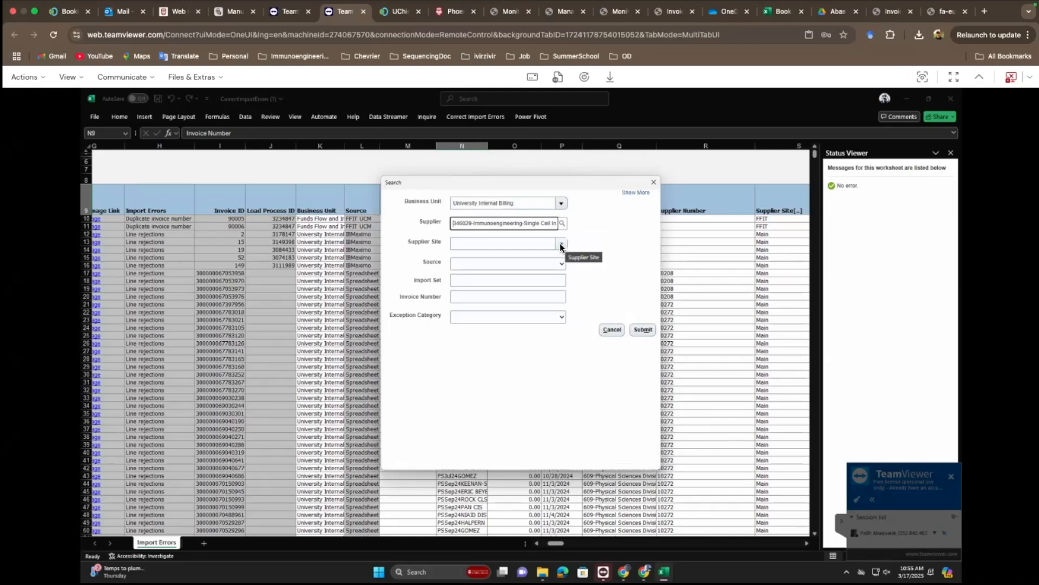
Step: Show the additional search options and run the search with limits of 100 invoices and 2000 invoice lines
{"action": "left_click", "coordinate": [631, 193]}
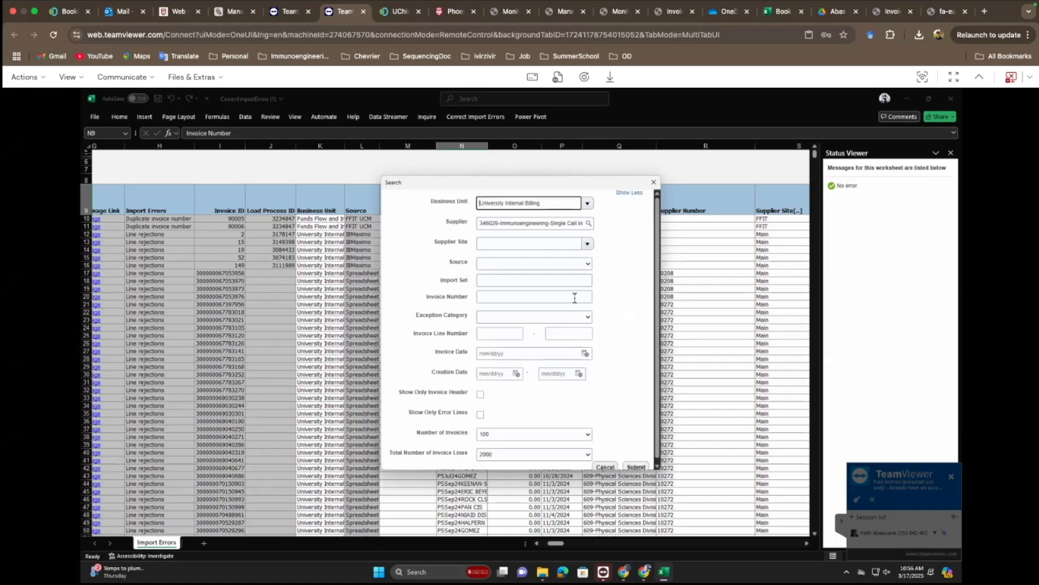
{"action": "scroll", "coordinate": [575, 298], "scroll_direction": "down", "scroll_amount": 1}
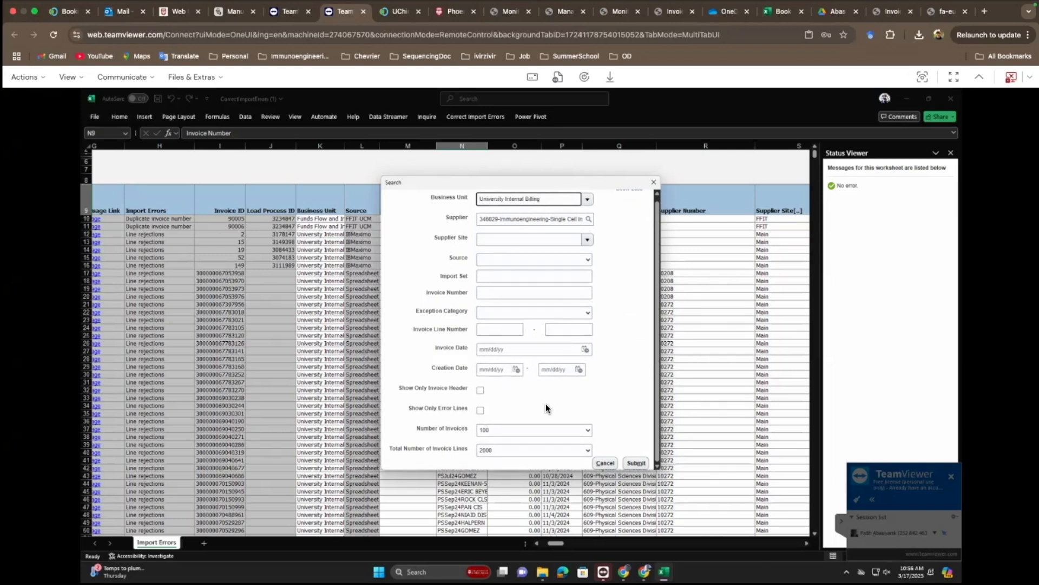
{"action": "left_click", "coordinate": [558, 433]}
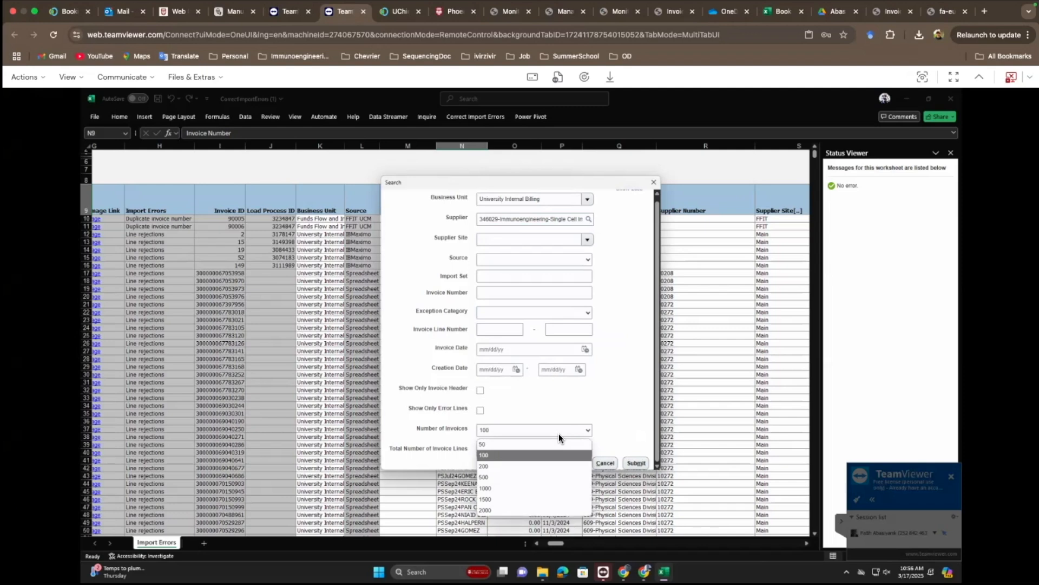
{"action": "left_click", "coordinate": [559, 433]}
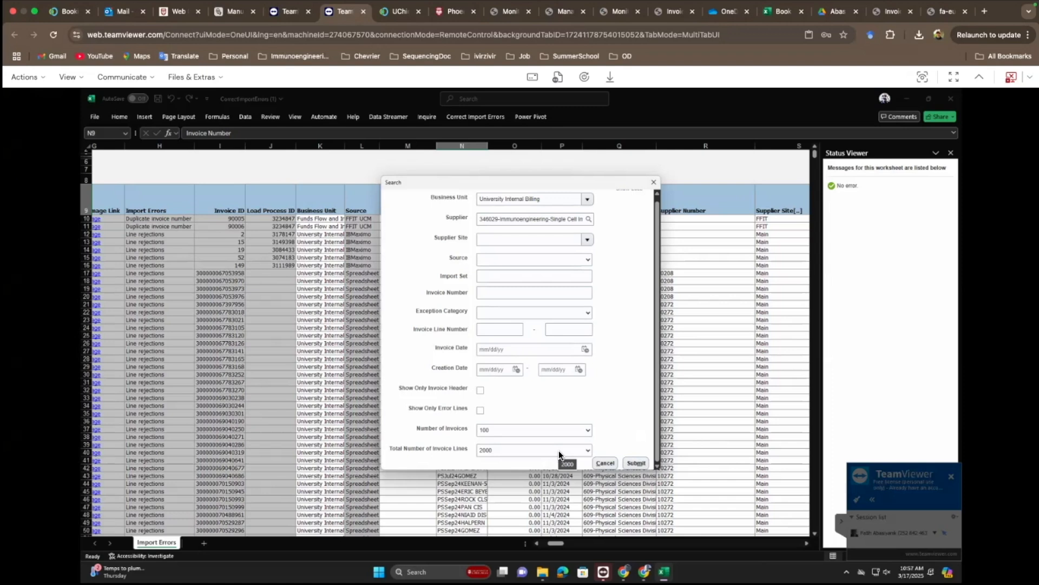
{"action": "left_click", "coordinate": [637, 463]}
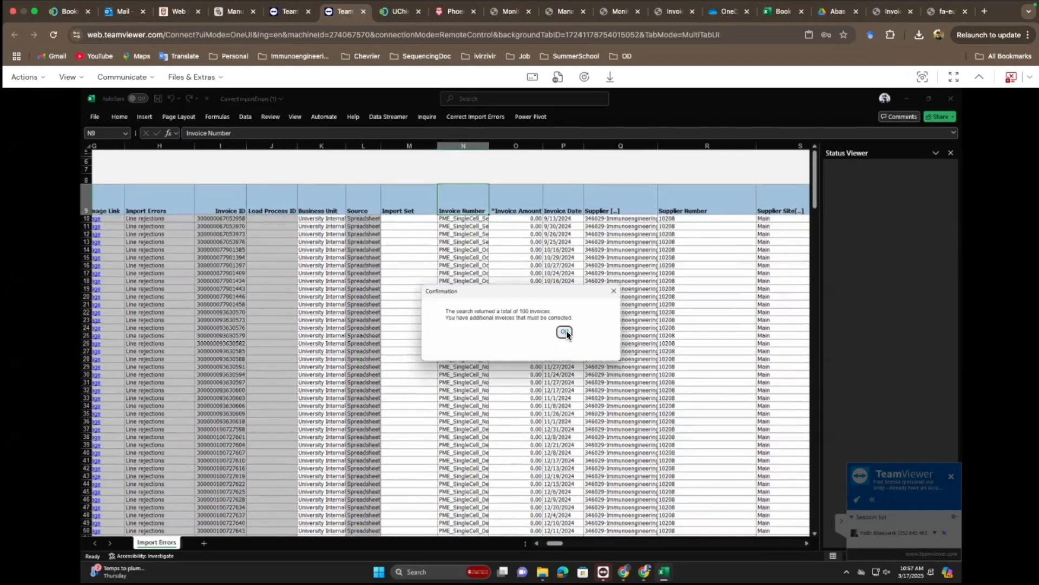
{"action": "left_click", "coordinate": [564, 331]}
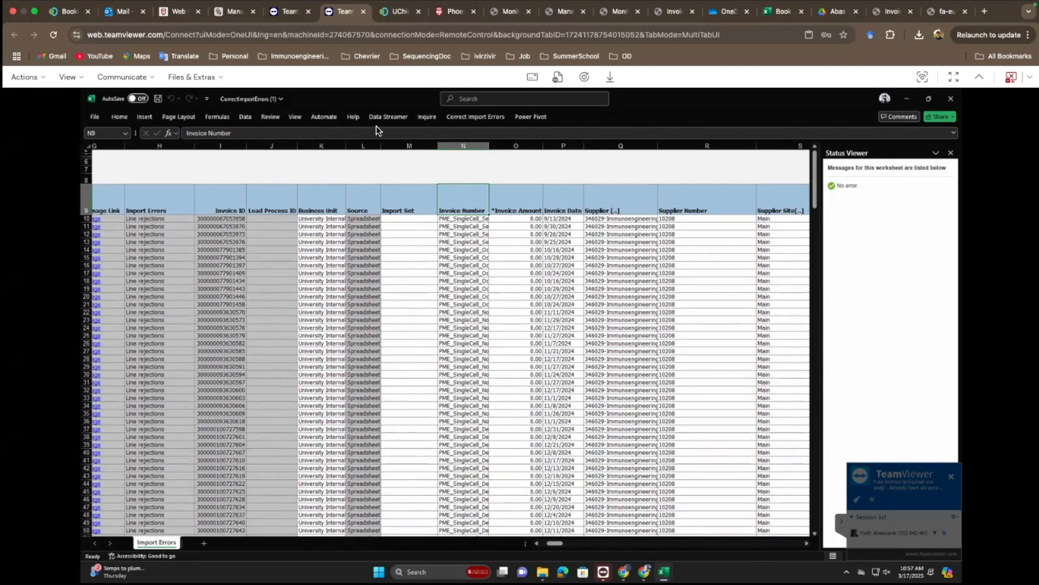
Step: Start a new import error search for business unit University Internal Billing, selecting the supplier whose name contains 346029
{"action": "left_click", "coordinate": [468, 117]}
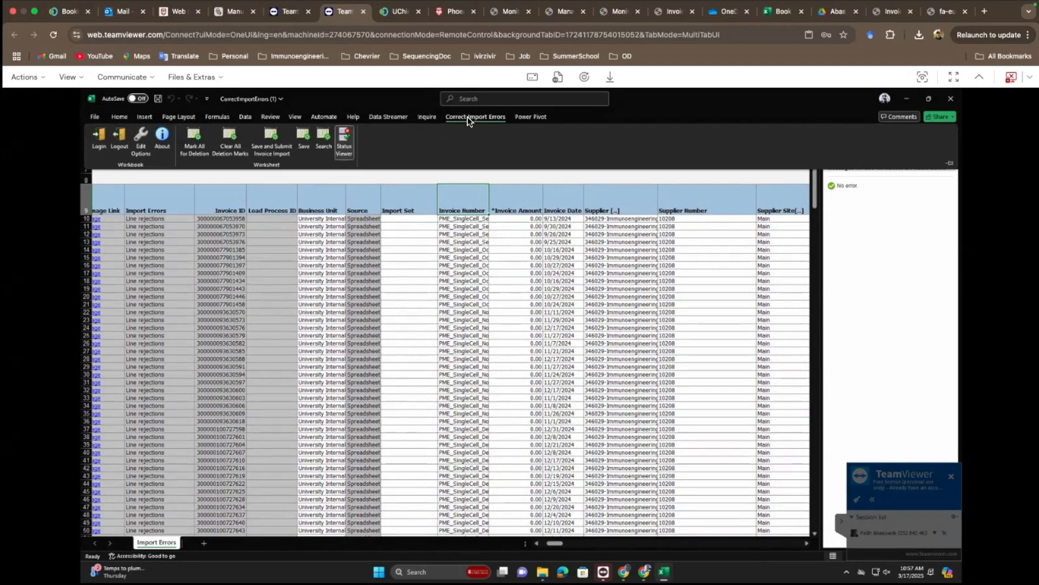
{"action": "left_click", "coordinate": [324, 140]}
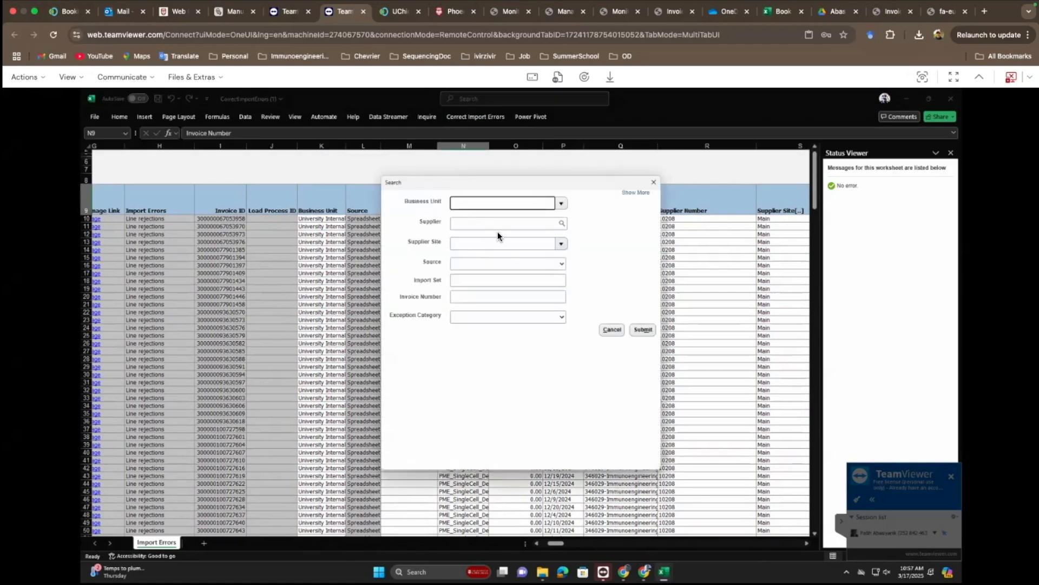
{"action": "left_click", "coordinate": [560, 204]}
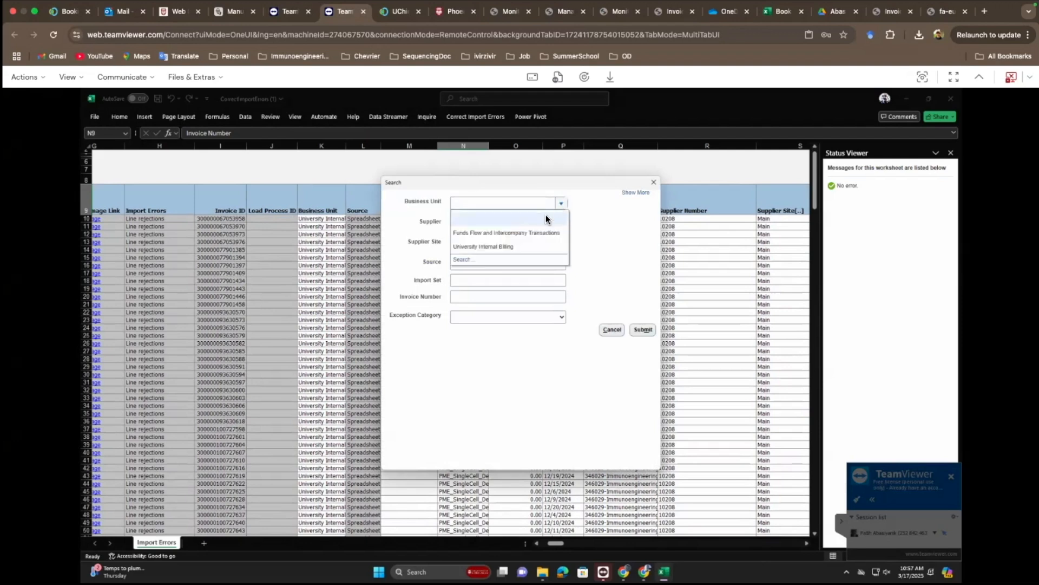
{"action": "left_click", "coordinate": [562, 223]}
{"action": "left_click", "coordinate": [576, 223]}
{"action": "left_click", "coordinate": [583, 240]}
{"action": "type", "text": "346029"}
{"action": "left_click", "coordinate": [523, 292]}
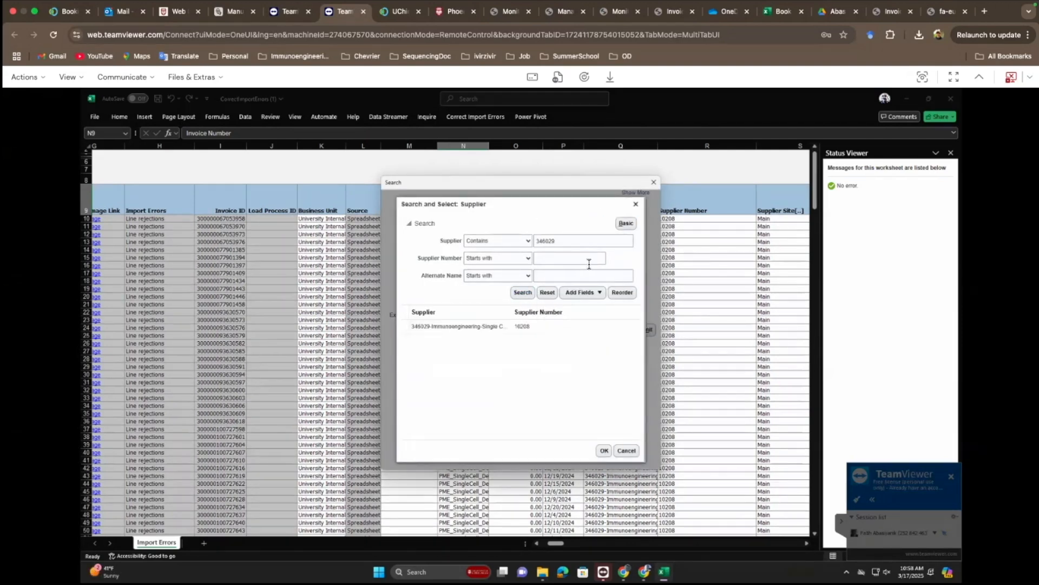
{"action": "left_click", "coordinate": [511, 327]}
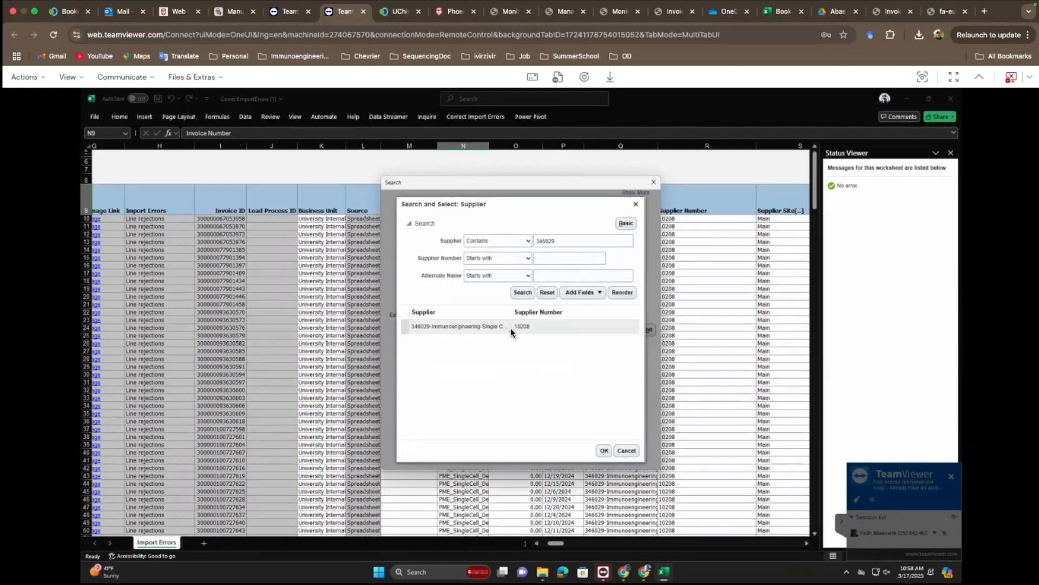
{"action": "left_click", "coordinate": [602, 449]}
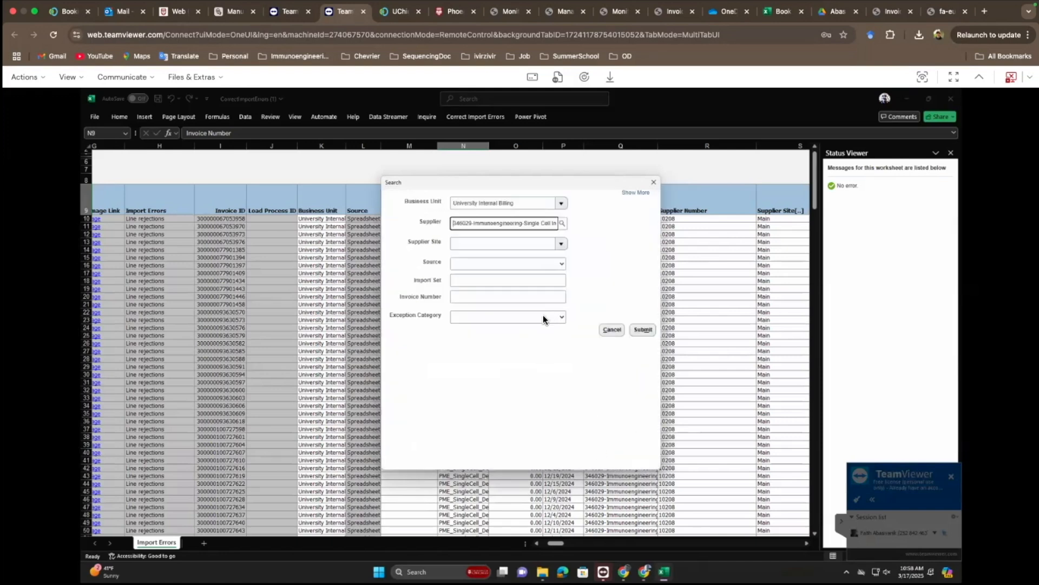
Step: Raise the search limits to 500 invoices and 5000 total invoice lines, and download the matching invoices
{"action": "left_click", "coordinate": [630, 193]}
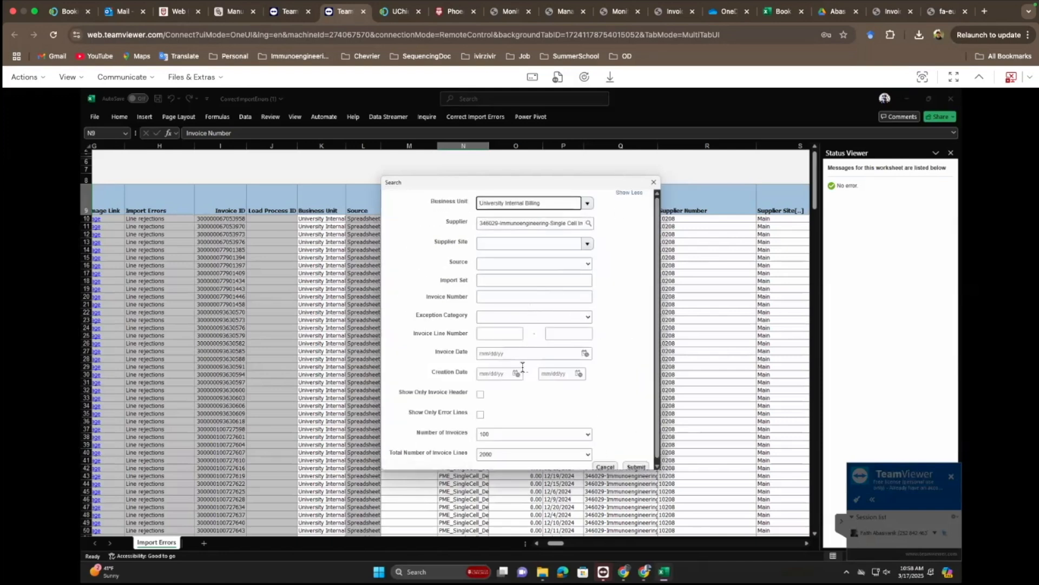
{"action": "scroll", "coordinate": [522, 367], "scroll_direction": "down", "scroll_amount": 1}
{"action": "left_click", "coordinate": [518, 434]}
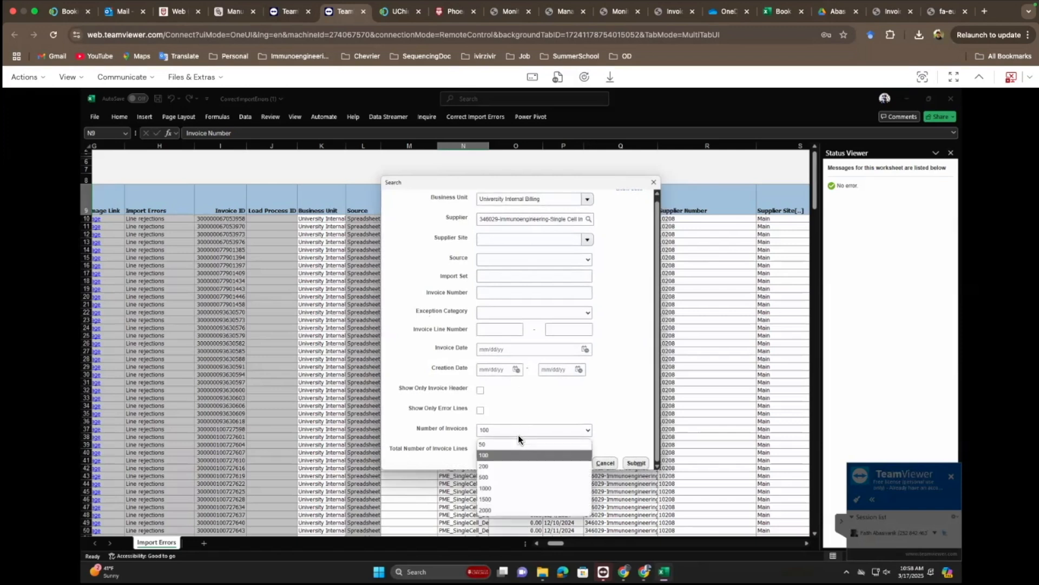
{"action": "left_click", "coordinate": [515, 477]}
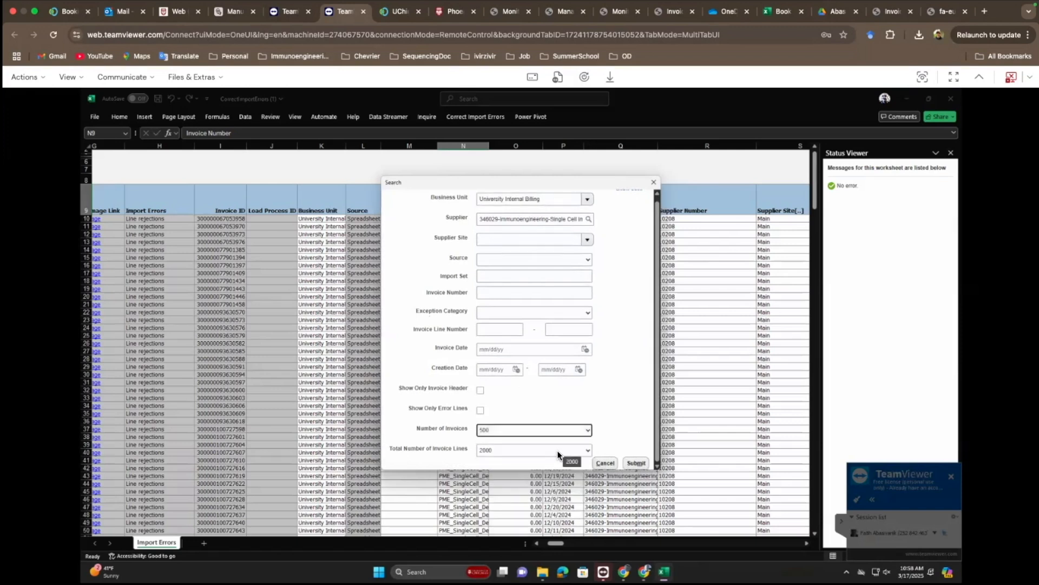
{"action": "left_click", "coordinate": [557, 451]}
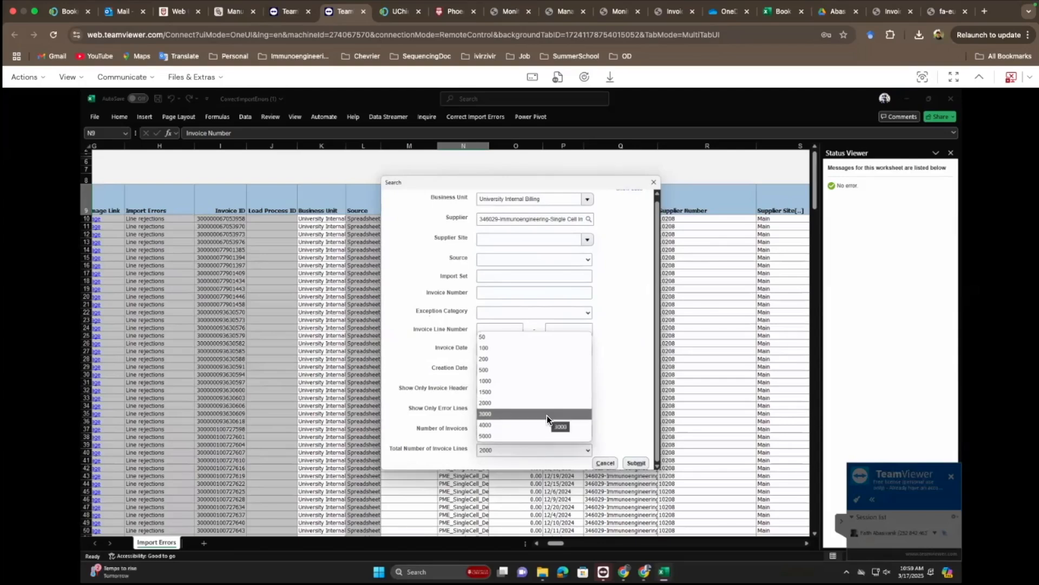
{"action": "left_click", "coordinate": [547, 437]}
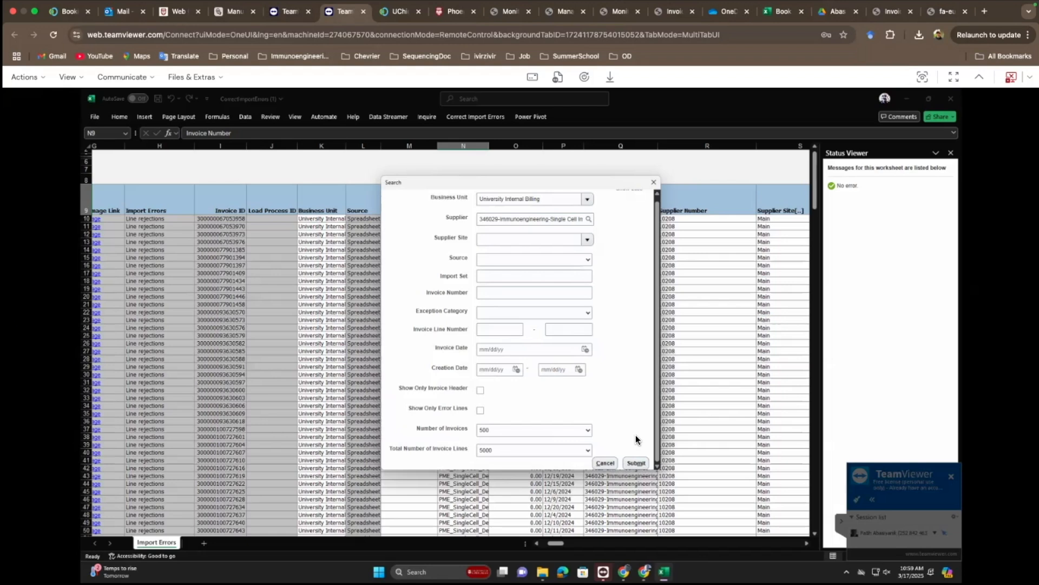
{"action": "left_click", "coordinate": [634, 463]}
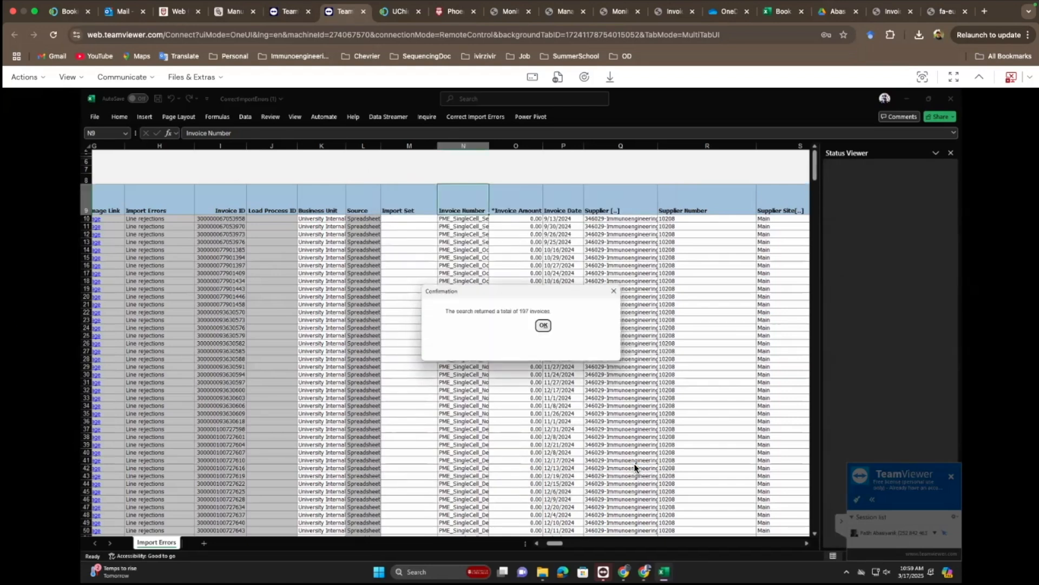
{"action": "left_click", "coordinate": [544, 326]}
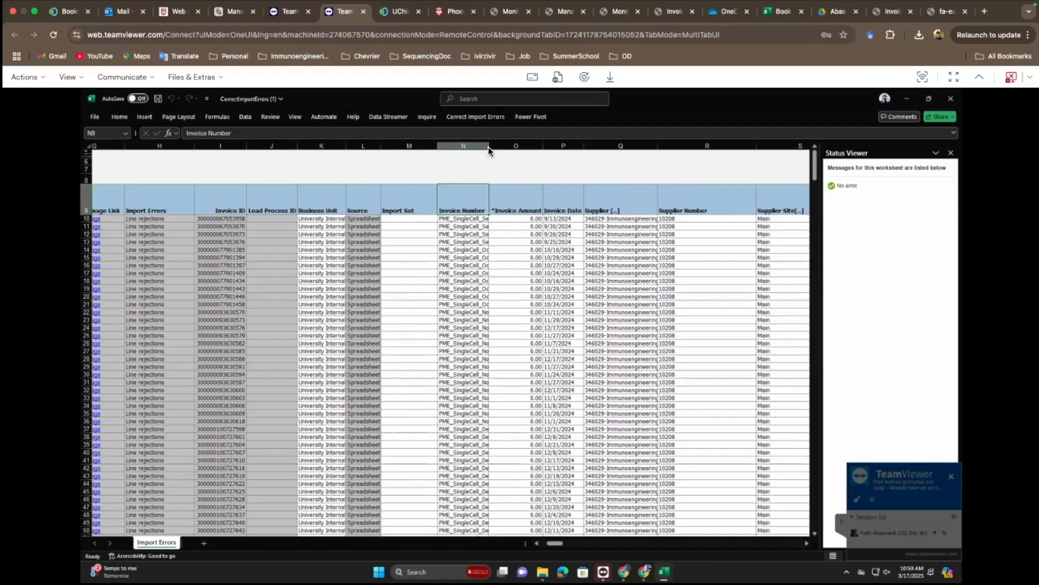
Step: Widen the Invoice Number column so the full PME_SingleCell invoice numbers can be read
{"action": "left_click_drag", "start_coordinate": [488, 148], "coordinate": [544, 148]}
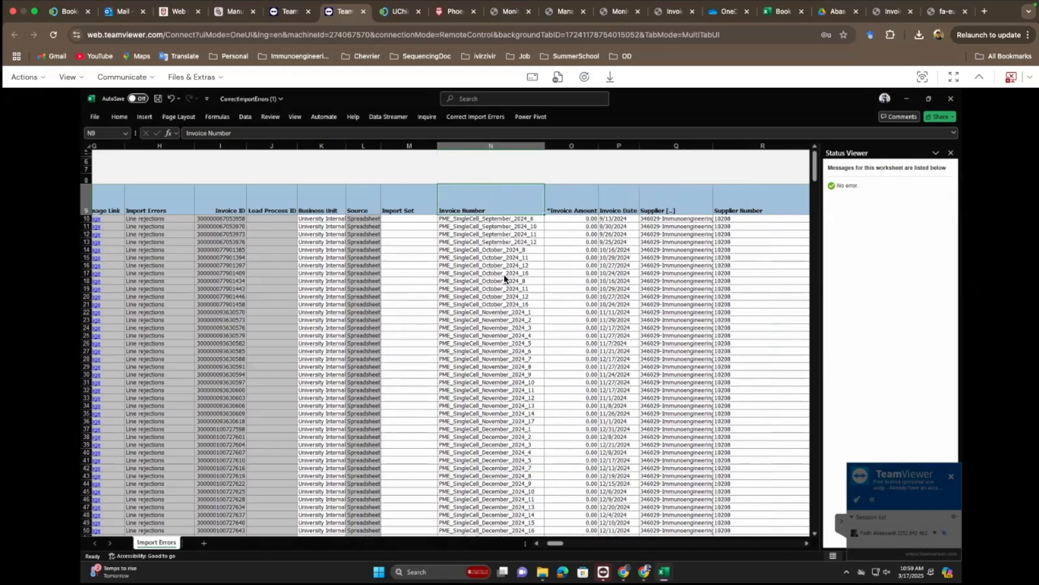
{"action": "scroll", "coordinate": [505, 278], "scroll_direction": "down", "scroll_amount": 1}
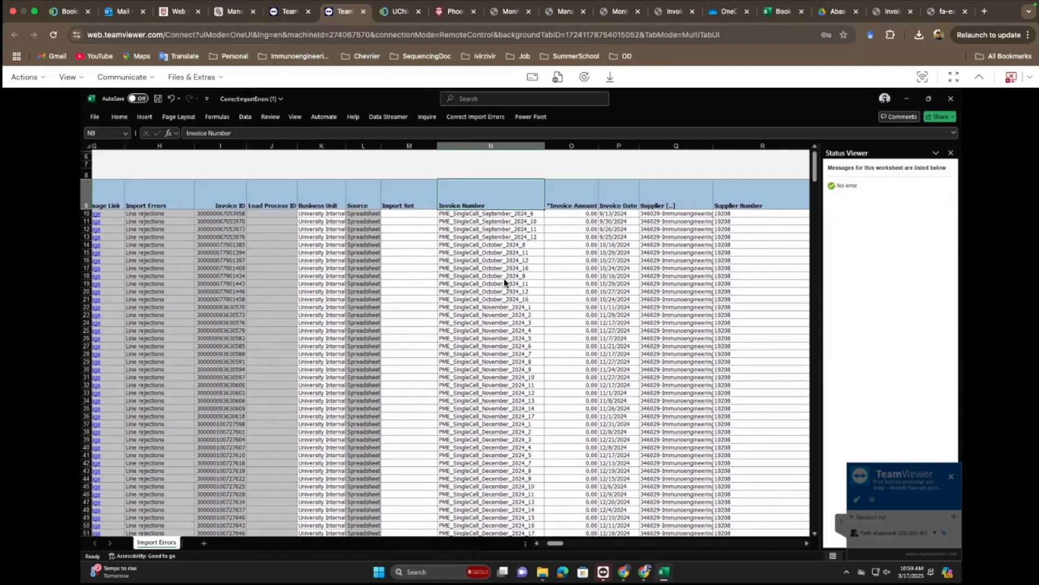
{"action": "scroll", "coordinate": [504, 278], "scroll_direction": "down", "scroll_amount": 2}
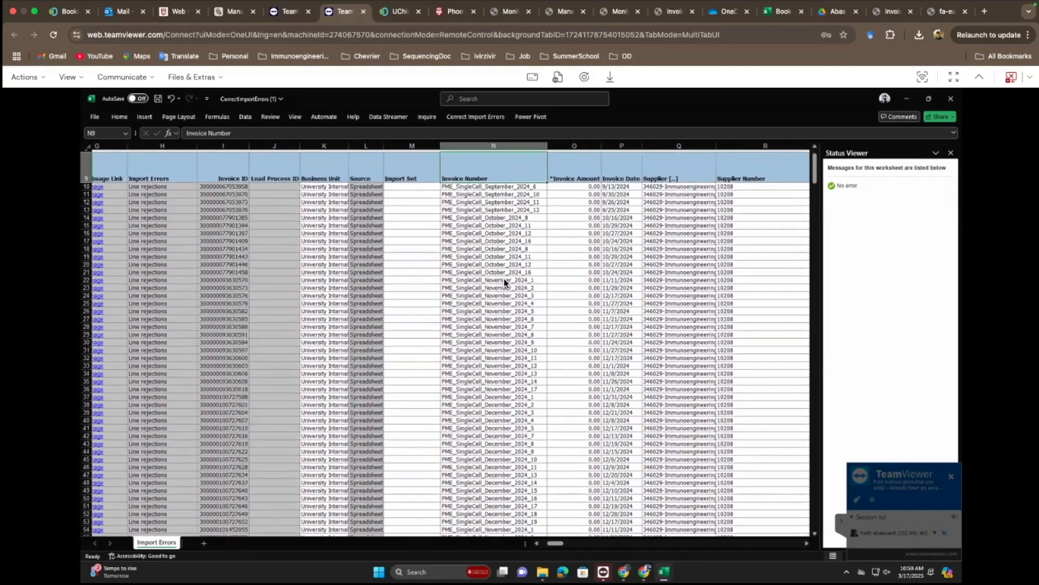
Step: Widen the Business Unit column in the invoice headers so the full business unit names can be read
{"action": "scroll", "coordinate": [505, 279], "scroll_direction": "down", "scroll_amount": 2}
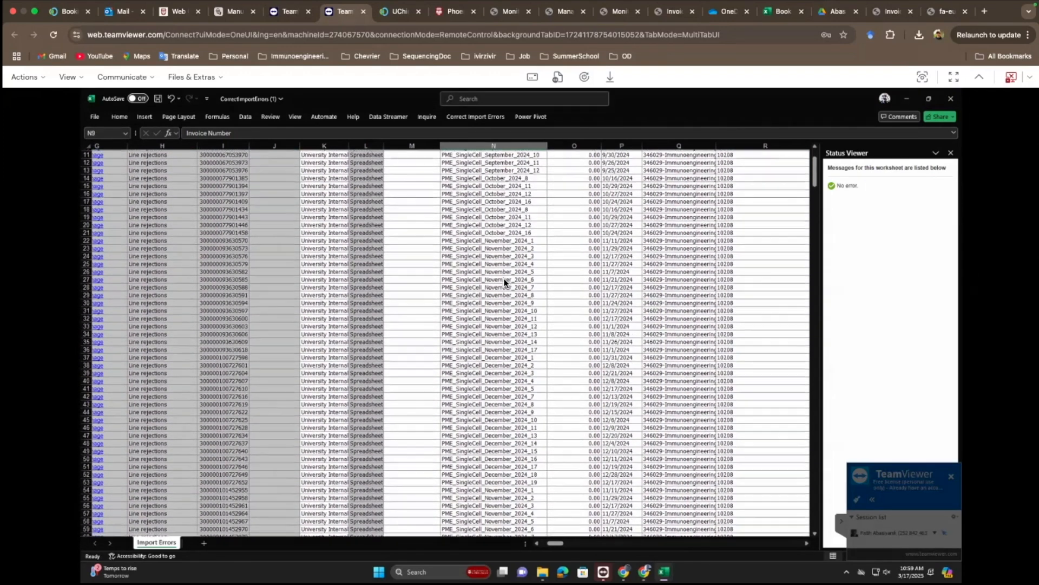
{"action": "scroll", "coordinate": [505, 278], "scroll_direction": "down", "scroll_amount": 1}
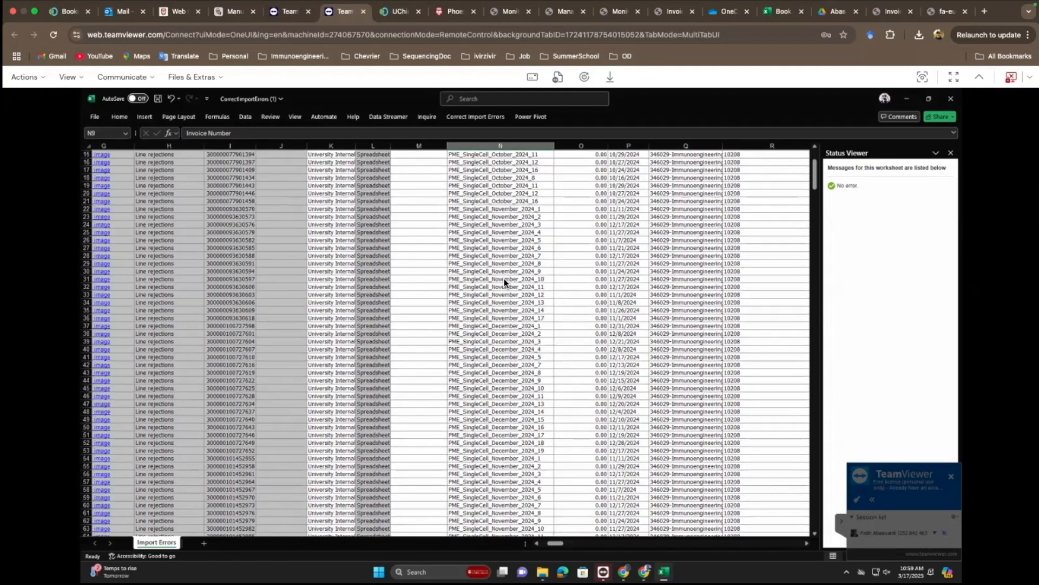
{"action": "left_click", "coordinate": [170, 216]}
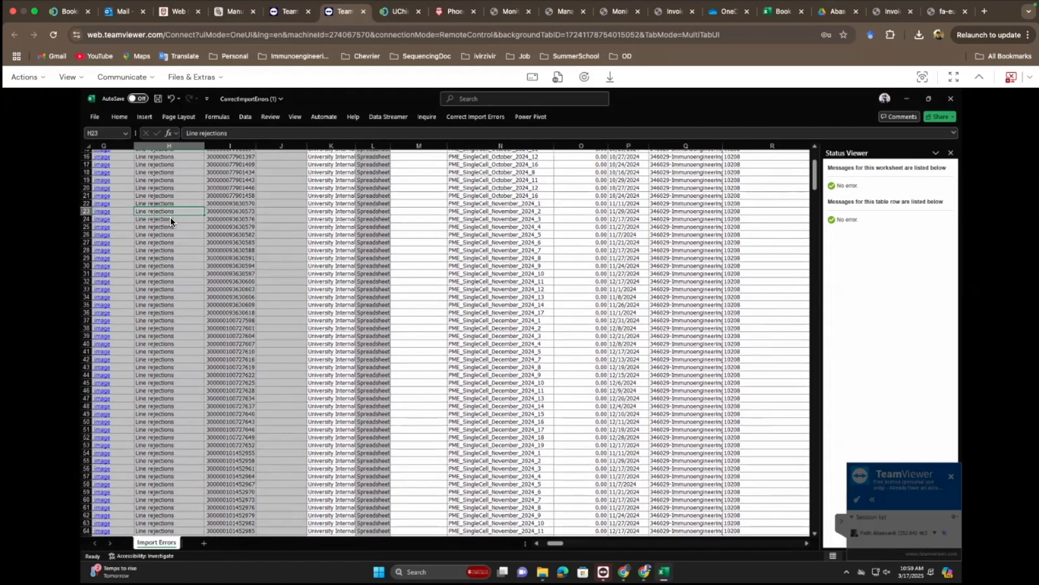
{"action": "scroll", "coordinate": [170, 216], "scroll_direction": "down", "scroll_amount": 1}
{"action": "scroll", "coordinate": [171, 216], "scroll_direction": "down", "scroll_amount": 1}
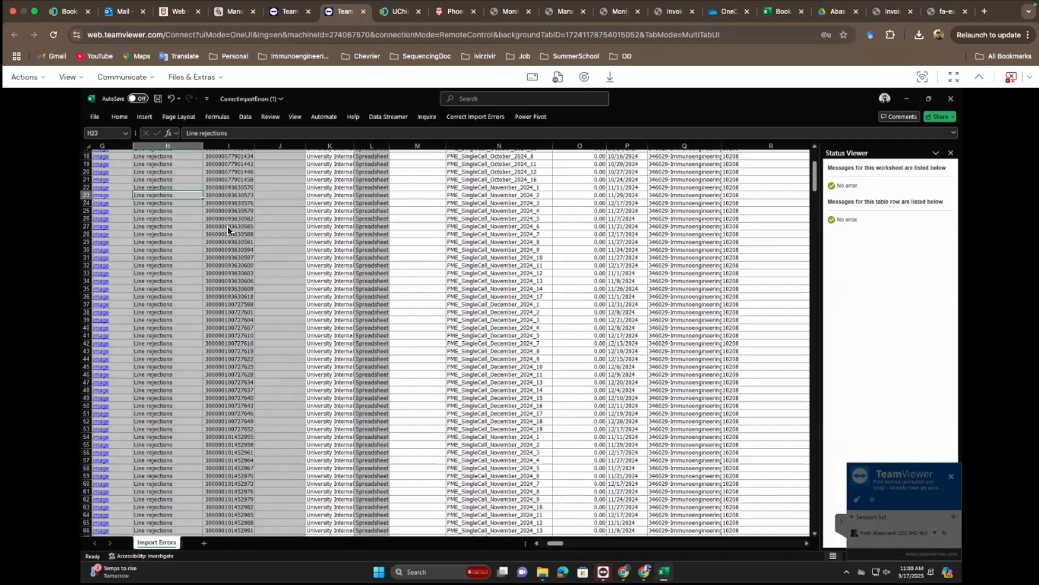
{"action": "scroll", "coordinate": [486, 279], "scroll_direction": "up", "scroll_amount": 1}
{"action": "scroll", "coordinate": [486, 278], "scroll_direction": "up", "scroll_amount": 5}
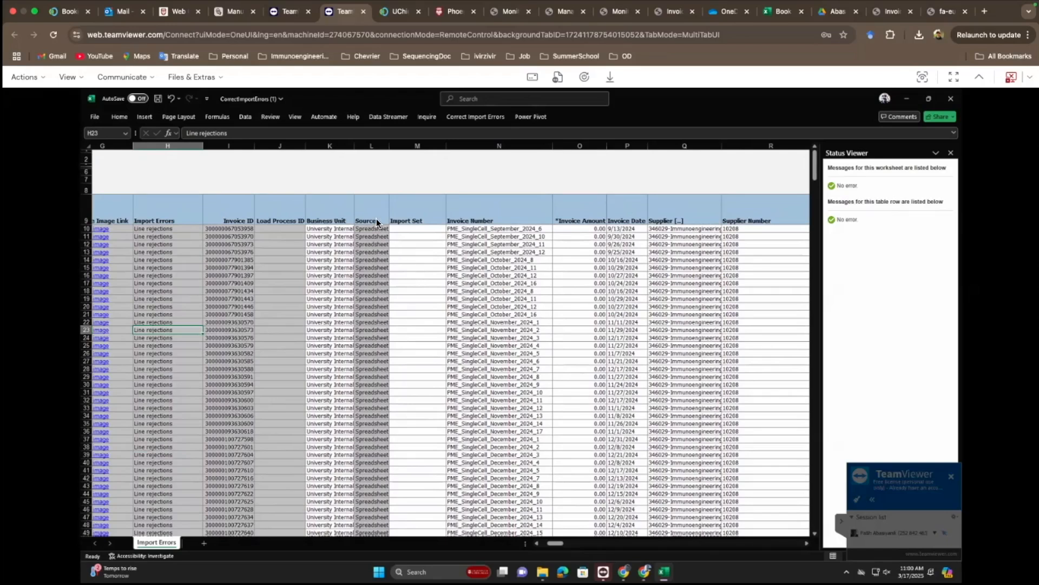
{"action": "left_click_drag", "start_coordinate": [355, 146], "coordinate": [381, 150]}
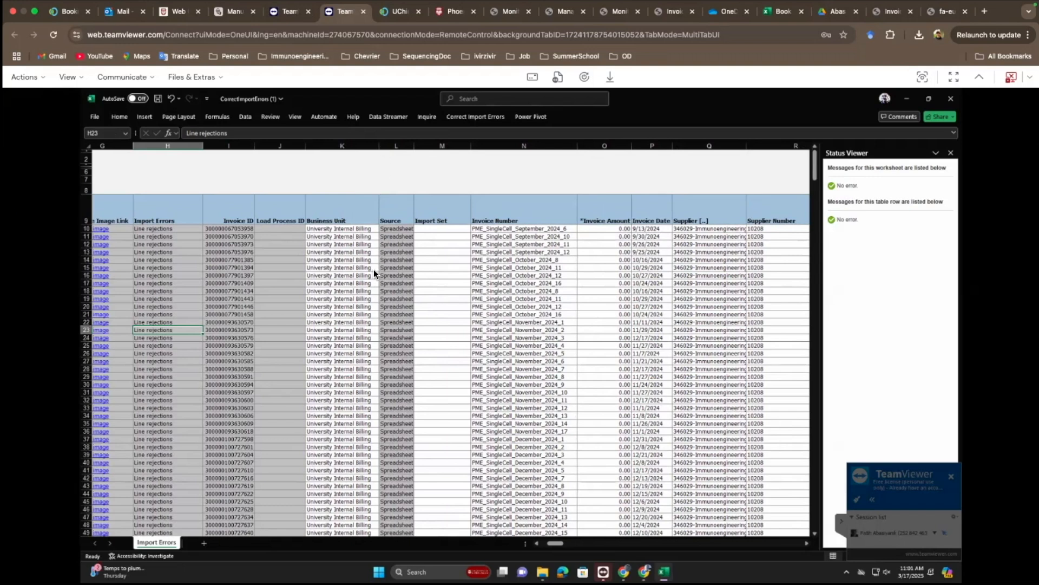
Step: Check the import error type of each downloaded invoice header, down to the start of the Invoice Lines section
{"action": "scroll", "coordinate": [373, 271], "scroll_direction": "left", "scroll_amount": 5}
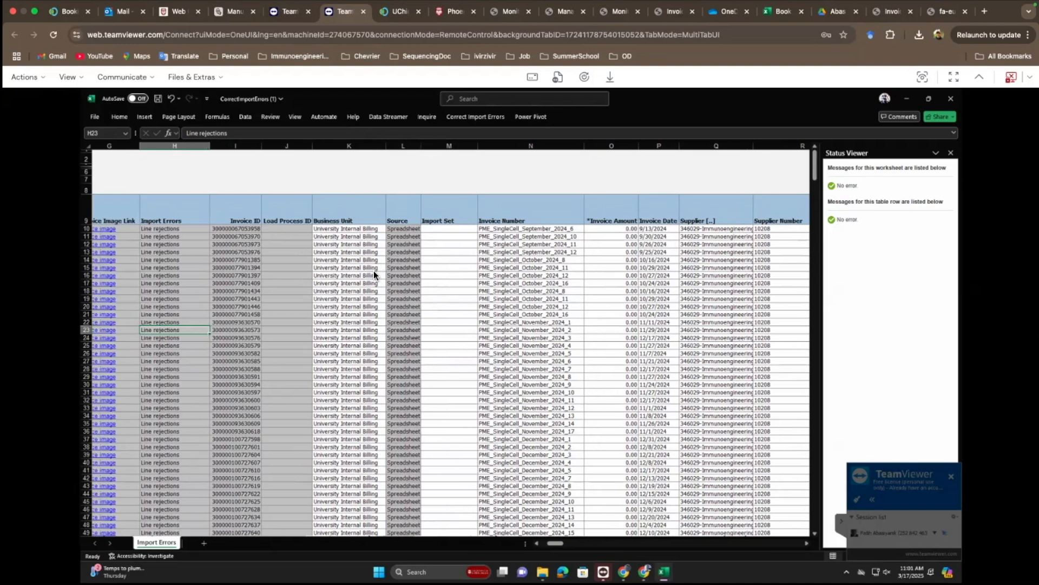
{"action": "scroll", "coordinate": [373, 271], "scroll_direction": "left", "scroll_amount": 1}
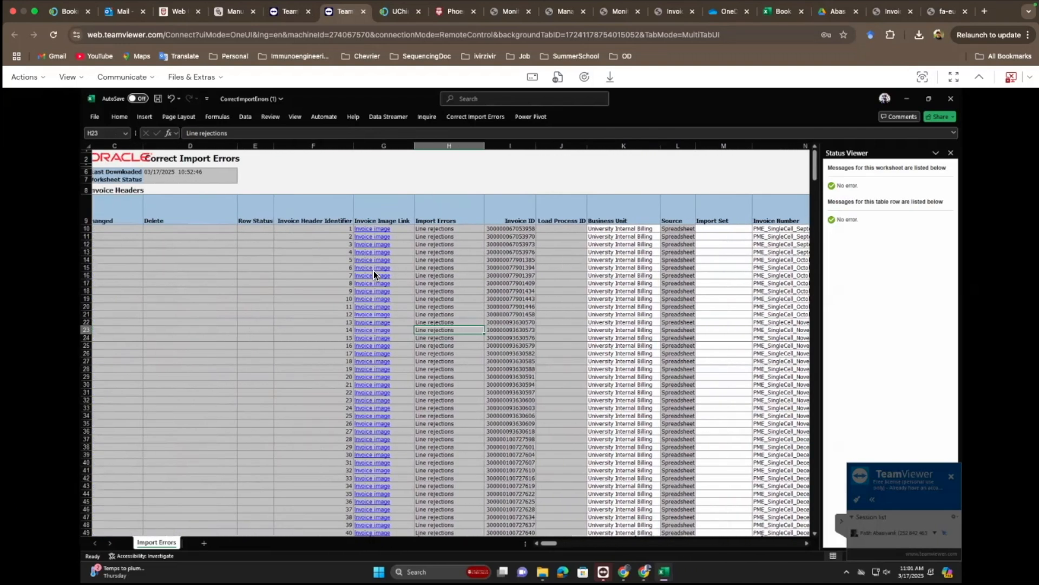
{"action": "scroll", "coordinate": [373, 273], "scroll_direction": "right", "scroll_amount": 2}
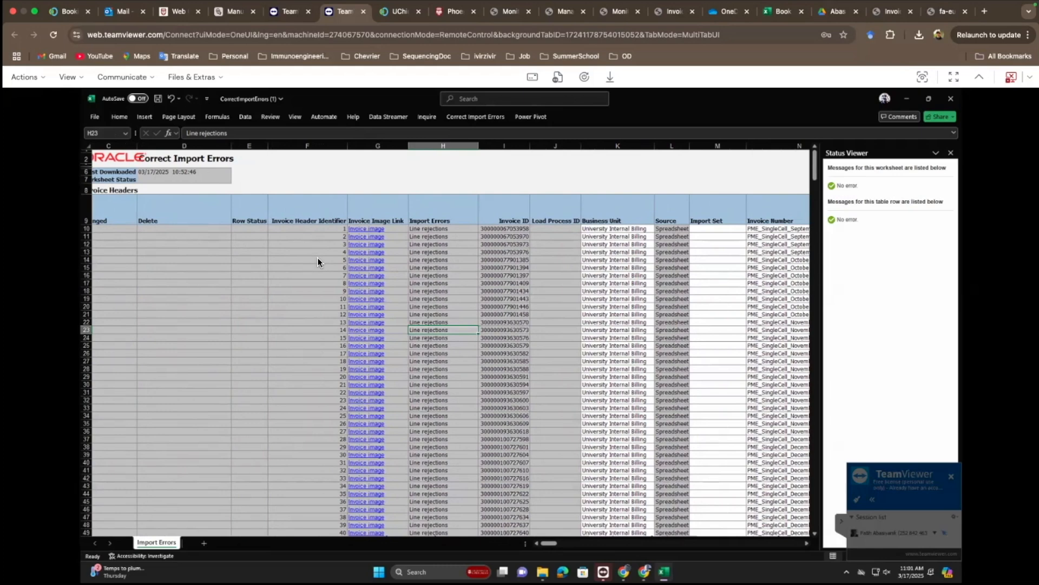
{"action": "scroll", "coordinate": [318, 257], "scroll_direction": "down", "scroll_amount": 2}
{"action": "scroll", "coordinate": [318, 258], "scroll_direction": "down", "scroll_amount": 12}
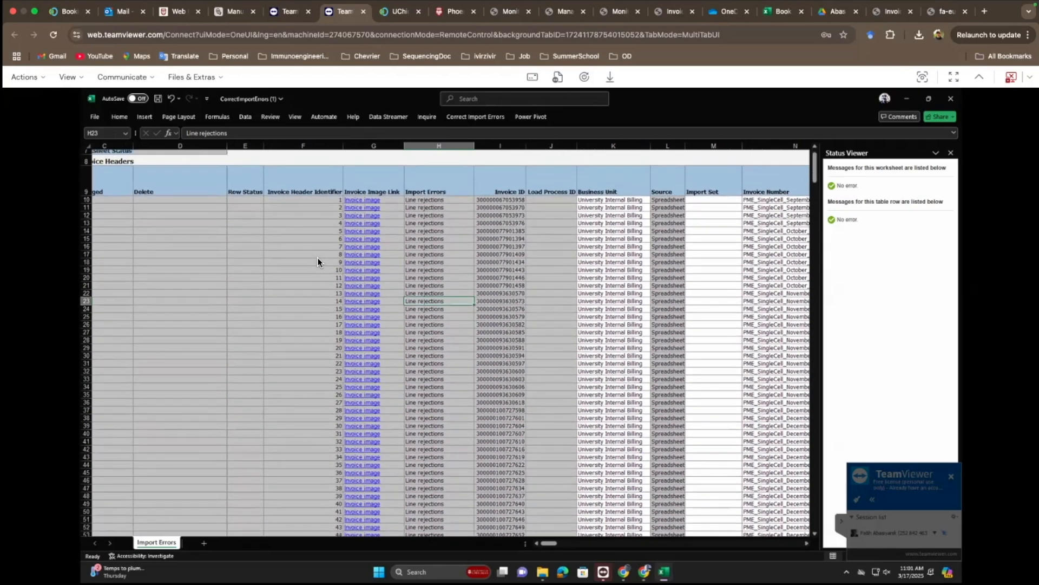
{"action": "scroll", "coordinate": [317, 257], "scroll_direction": "down", "scroll_amount": 20}
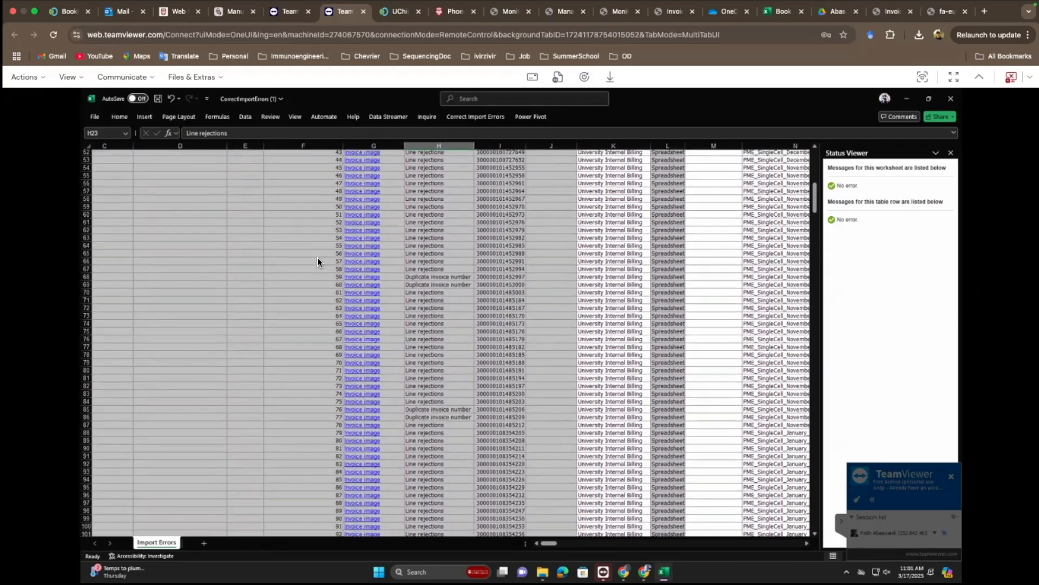
{"action": "scroll", "coordinate": [318, 257], "scroll_direction": "down", "scroll_amount": 20}
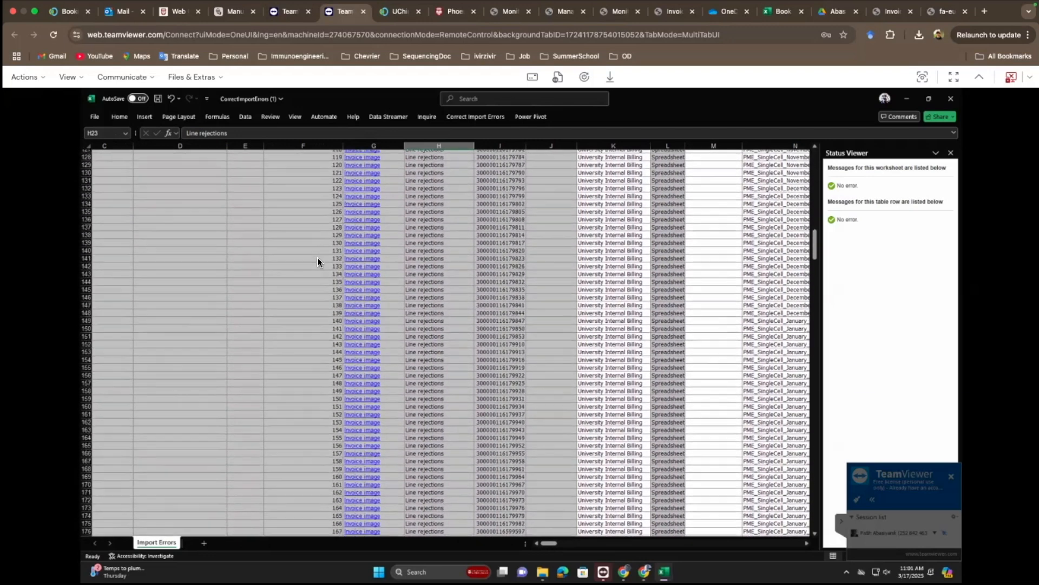
{"action": "scroll", "coordinate": [317, 257], "scroll_direction": "down", "scroll_amount": 1}
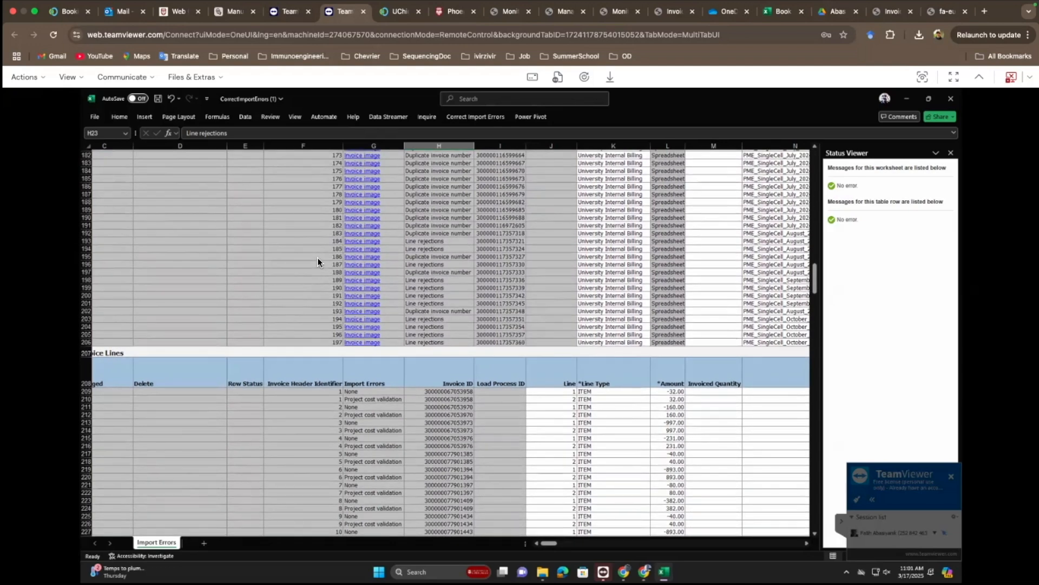
{"action": "scroll", "coordinate": [318, 257], "scroll_direction": "up", "scroll_amount": 3}
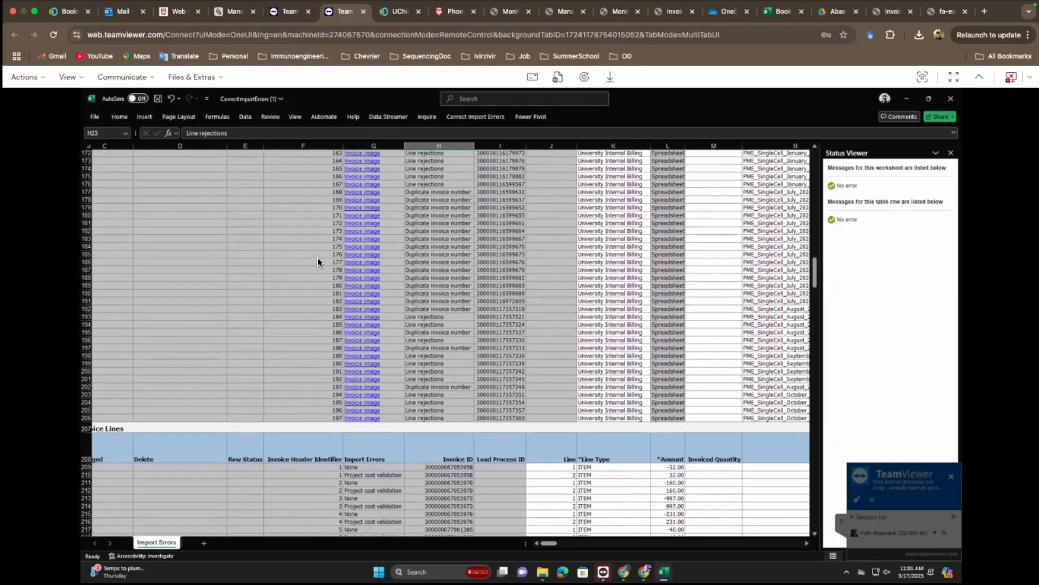
{"action": "scroll", "coordinate": [317, 262], "scroll_direction": "down", "scroll_amount": 1}
{"action": "scroll", "coordinate": [317, 262], "scroll_direction": "down", "scroll_amount": 2}
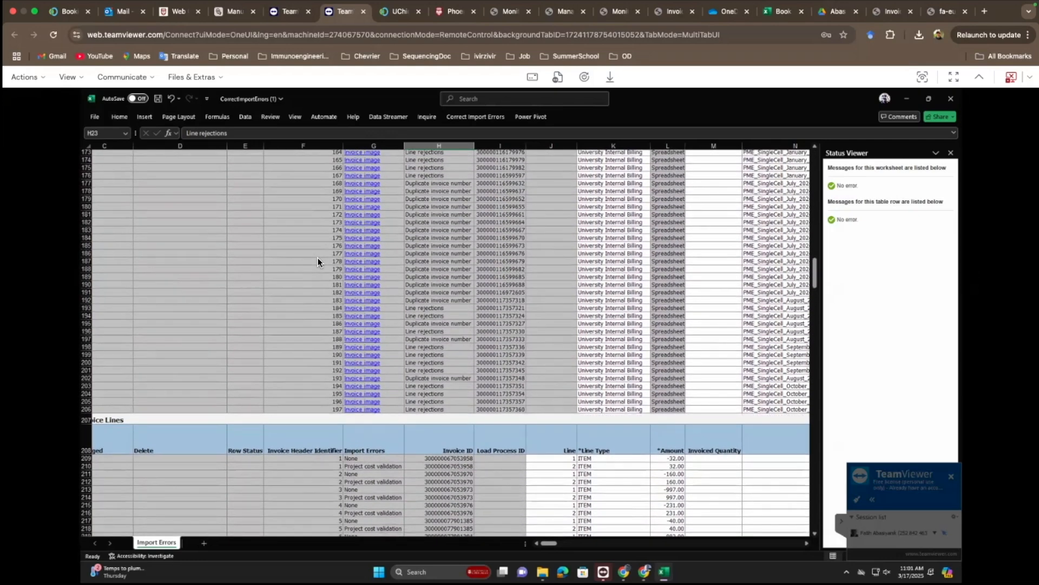
{"action": "scroll", "coordinate": [318, 262], "scroll_direction": "down", "scroll_amount": 1}
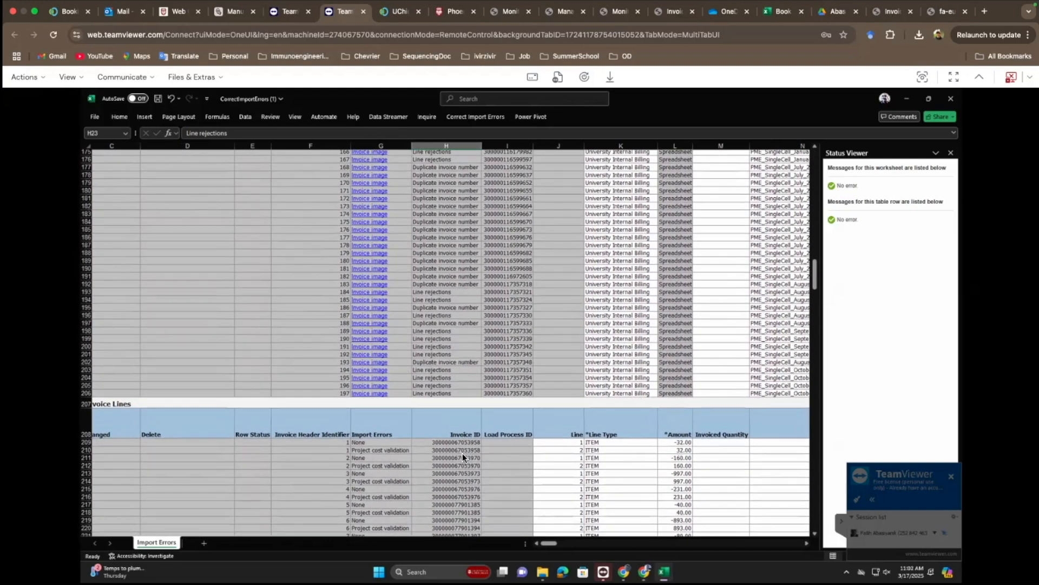
Step: Compare the import errors with the invoice numbers for the July to October 2024 PME_SingleCell invoices
{"action": "scroll", "coordinate": [462, 453], "scroll_direction": "right", "scroll_amount": 8}
{"action": "scroll", "coordinate": [463, 453], "scroll_direction": "right", "scroll_amount": 4}
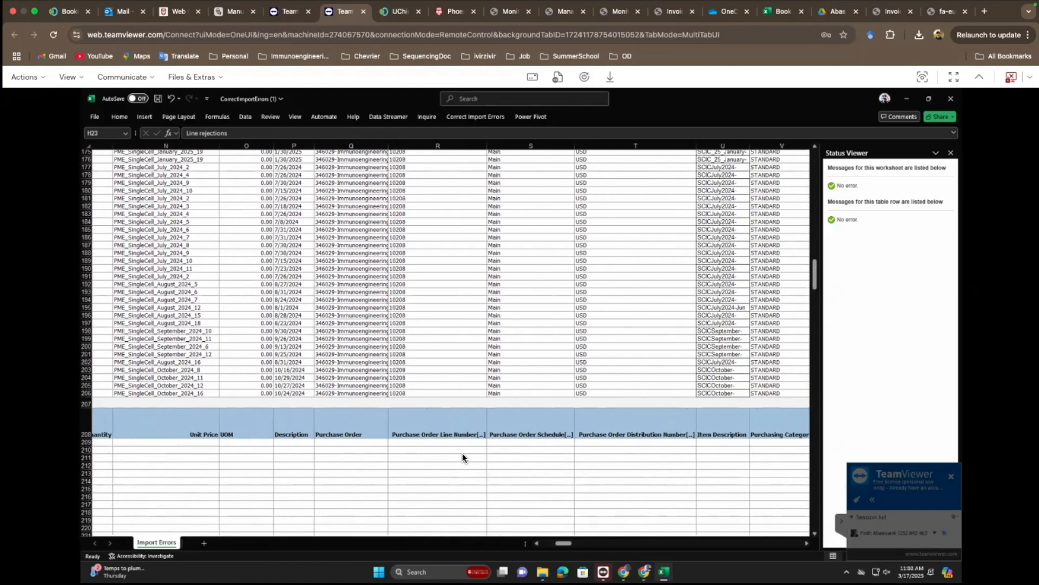
{"action": "scroll", "coordinate": [463, 453], "scroll_direction": "left", "scroll_amount": 10}
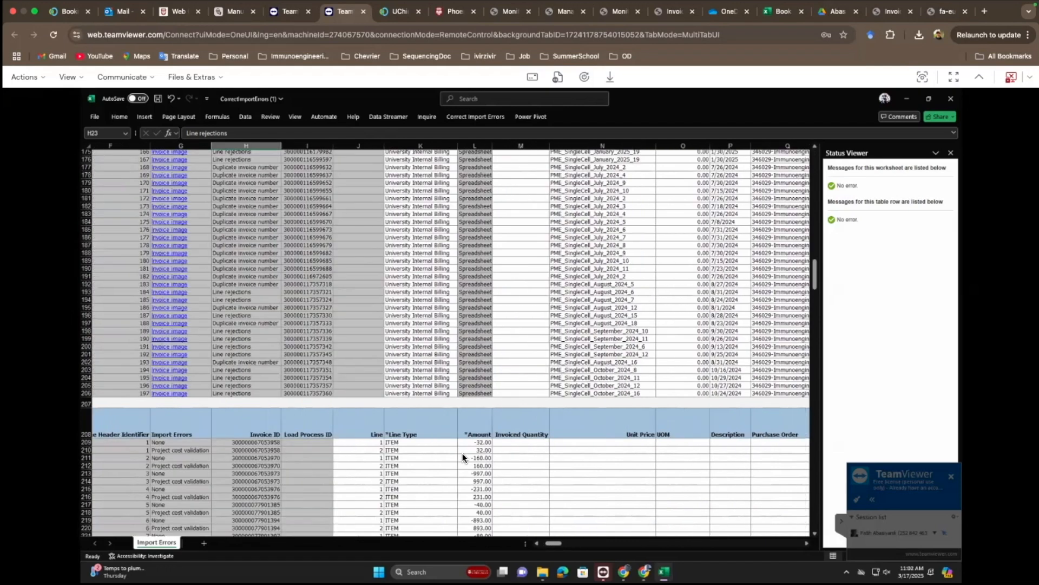
{"action": "scroll", "coordinate": [480, 349], "scroll_direction": "up", "scroll_amount": 4}
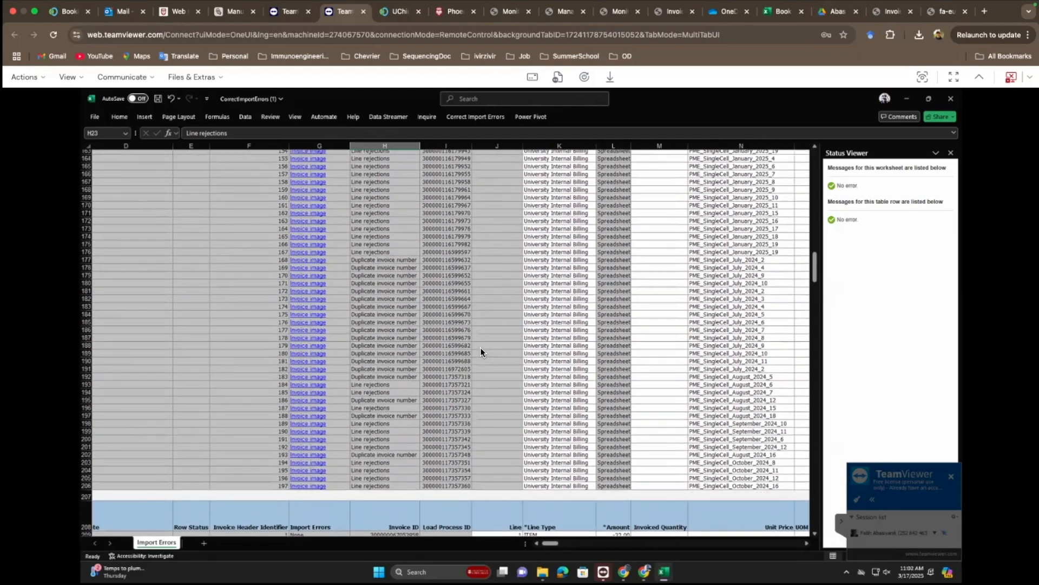
{"action": "scroll", "coordinate": [481, 352], "scroll_direction": "down", "scroll_amount": 4}
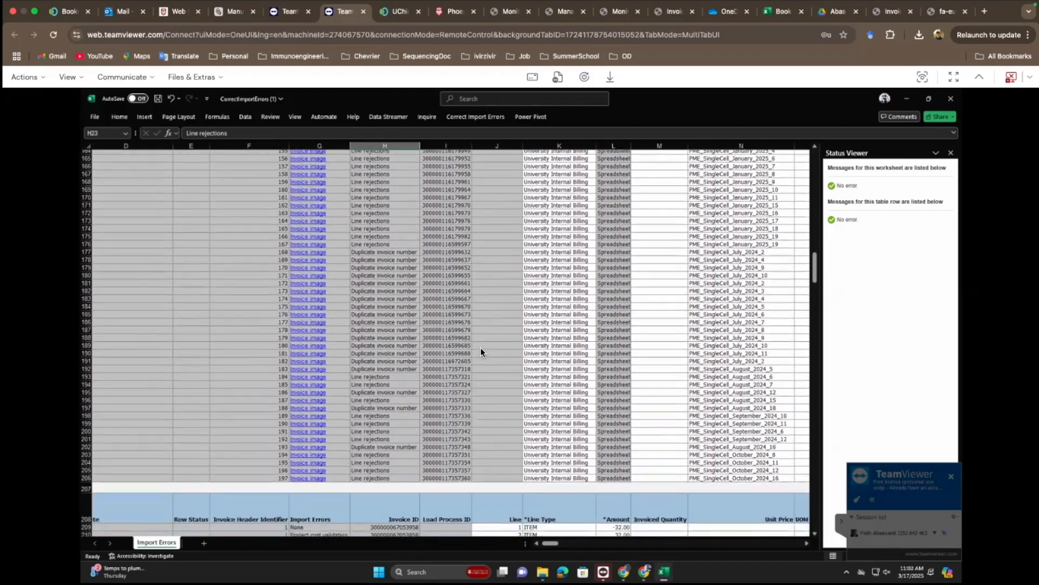
{"action": "scroll", "coordinate": [480, 352], "scroll_direction": "down", "scroll_amount": 1}
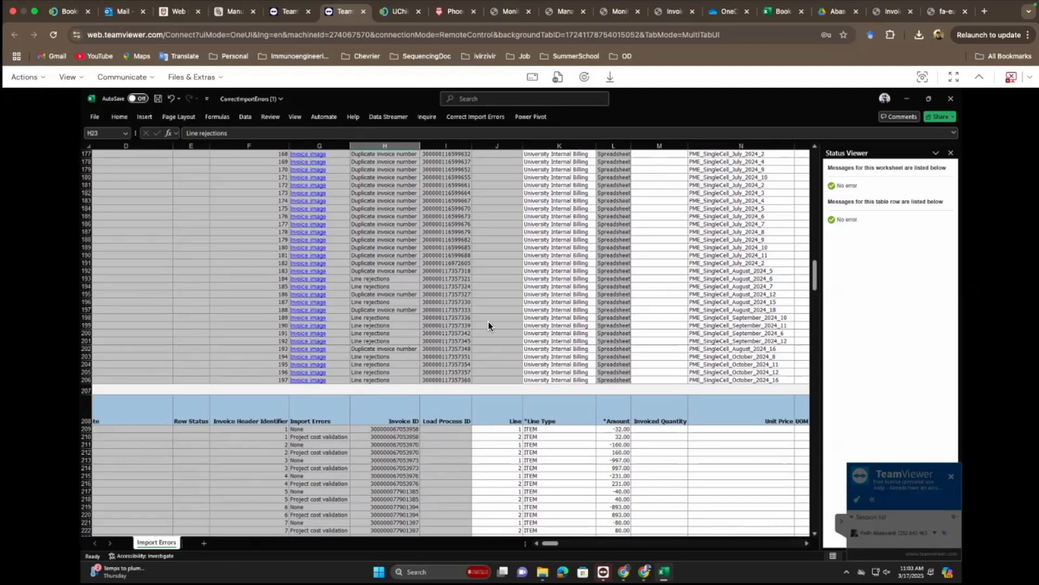
{"action": "scroll", "coordinate": [486, 311], "scroll_direction": "up", "scroll_amount": 2}
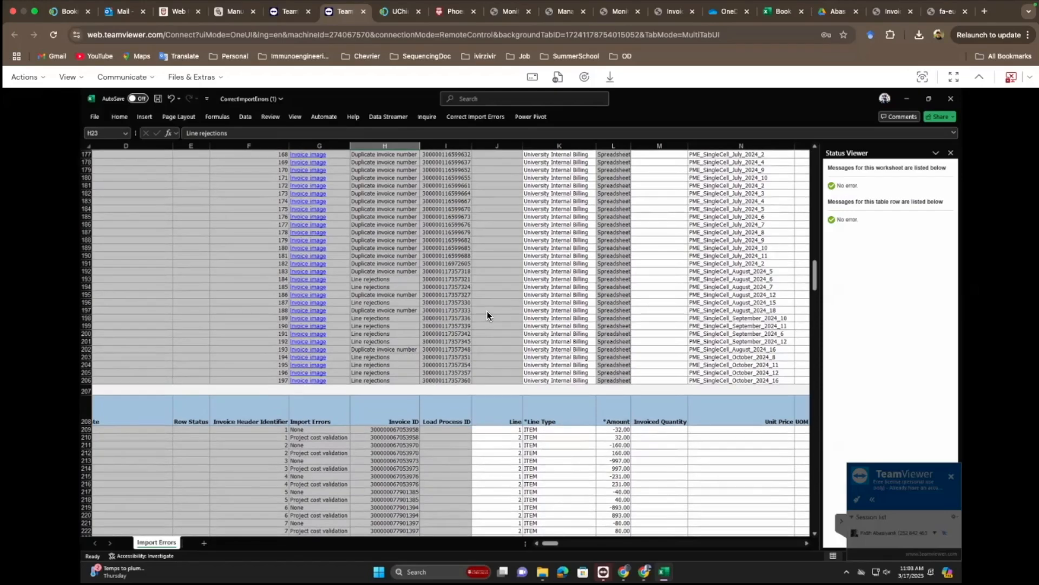
{"action": "scroll", "coordinate": [486, 311], "scroll_direction": "up", "scroll_amount": 2}
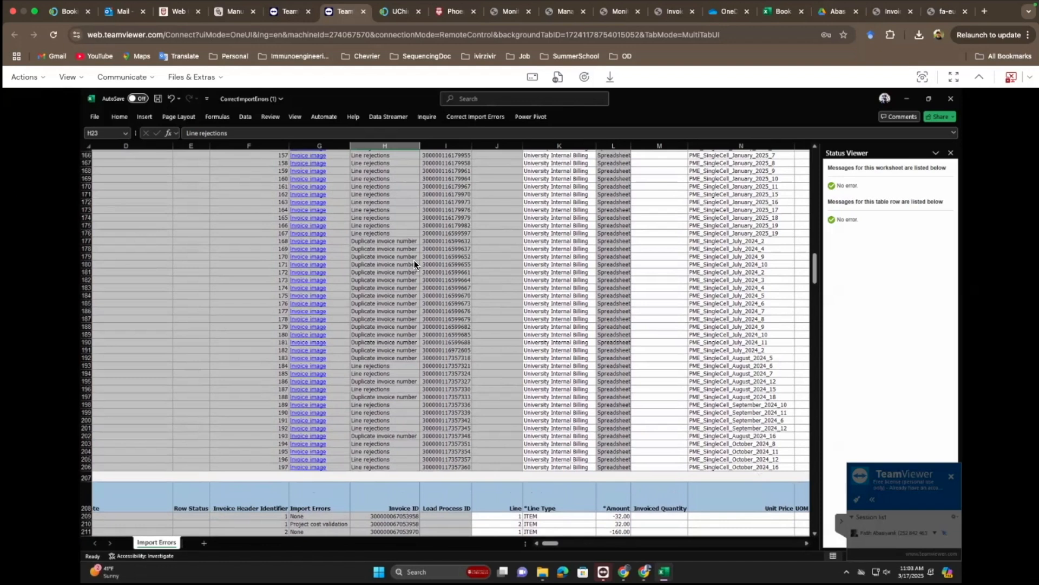
{"action": "scroll", "coordinate": [414, 260], "scroll_direction": "left", "scroll_amount": 1}
{"action": "scroll", "coordinate": [415, 260], "scroll_direction": "right", "scroll_amount": 1}
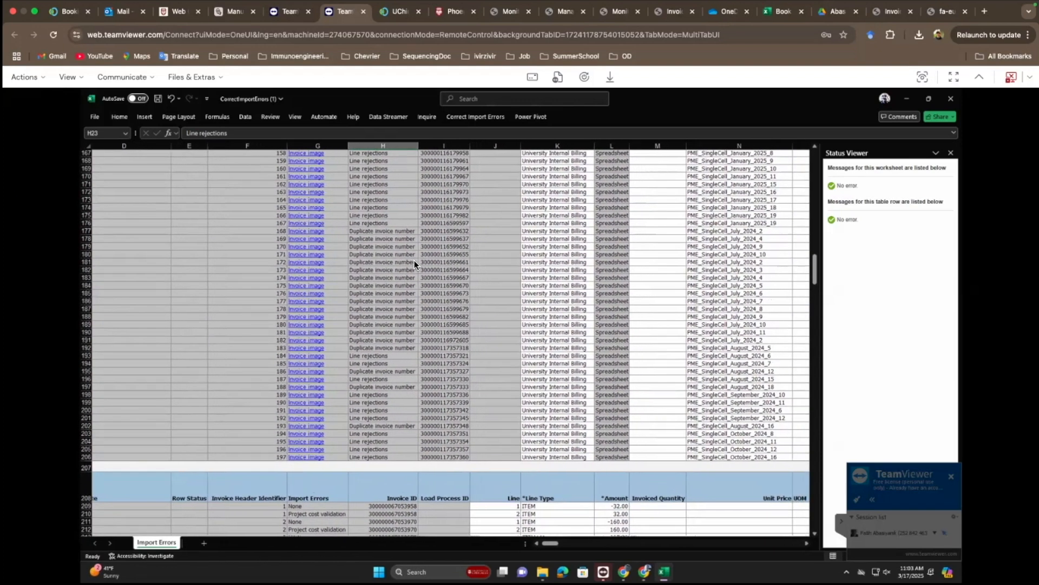
{"action": "scroll", "coordinate": [414, 260], "scroll_direction": "left", "scroll_amount": 1}
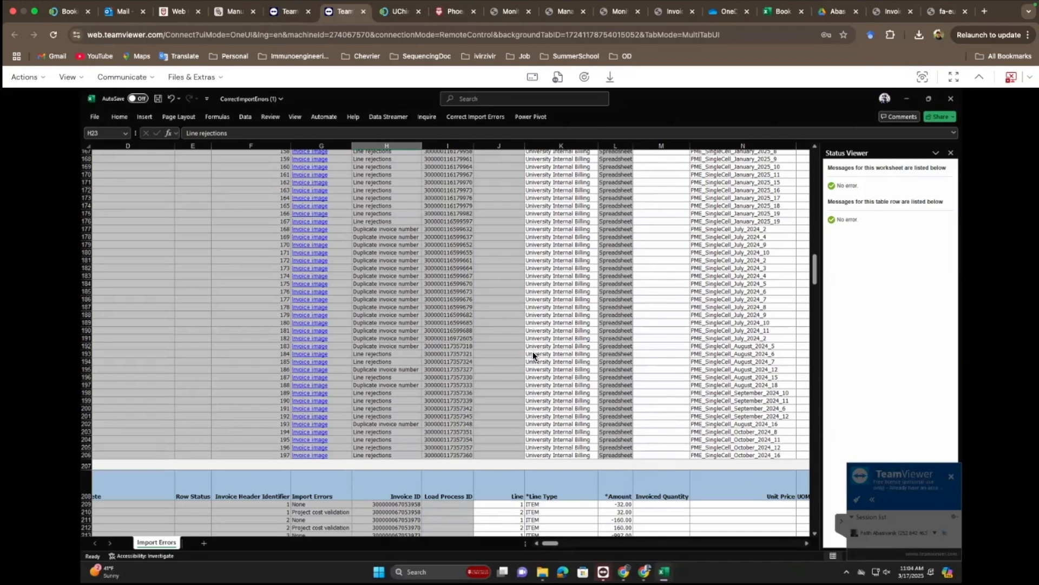
{"action": "scroll", "coordinate": [545, 352], "scroll_direction": "down", "scroll_amount": 1}
{"action": "scroll", "coordinate": [546, 353], "scroll_direction": "left", "scroll_amount": 1}
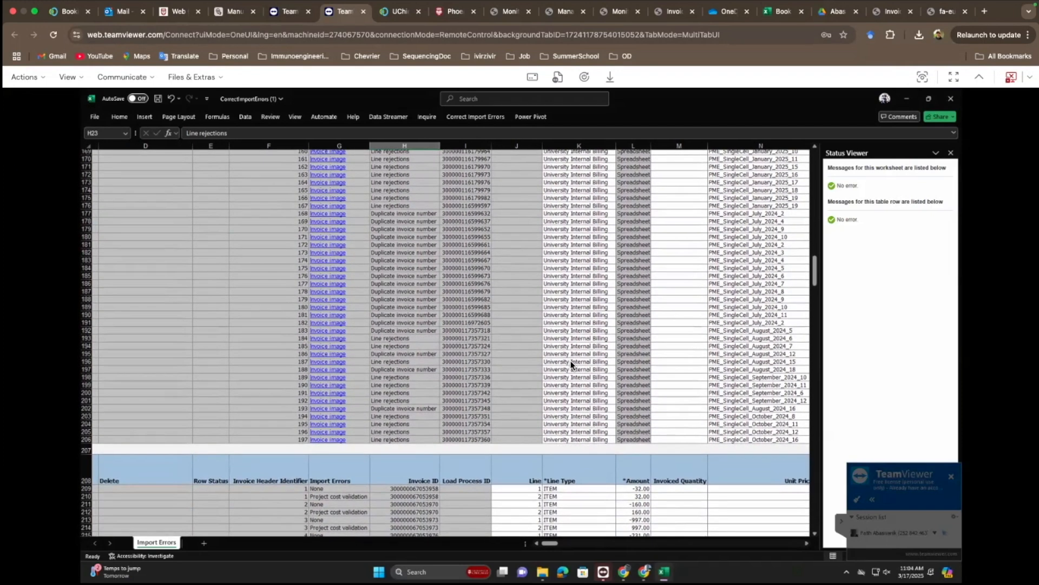
Step: Examine the Invoice Lines fields, including the distribution combination, overlay segment and tax columns
{"action": "scroll", "coordinate": [571, 364], "scroll_direction": "right", "scroll_amount": 5}
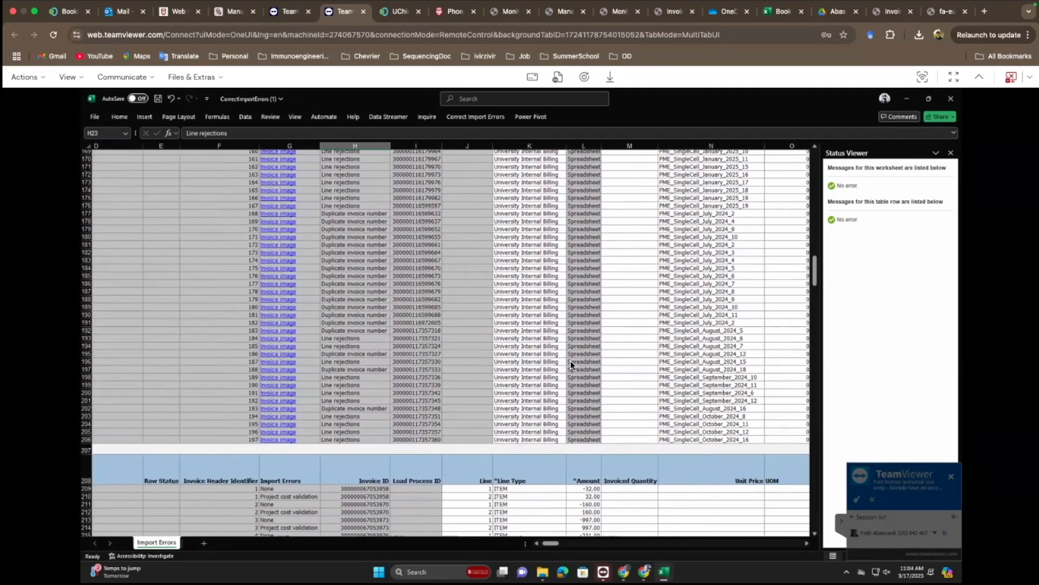
{"action": "scroll", "coordinate": [571, 364], "scroll_direction": "right", "scroll_amount": 8}
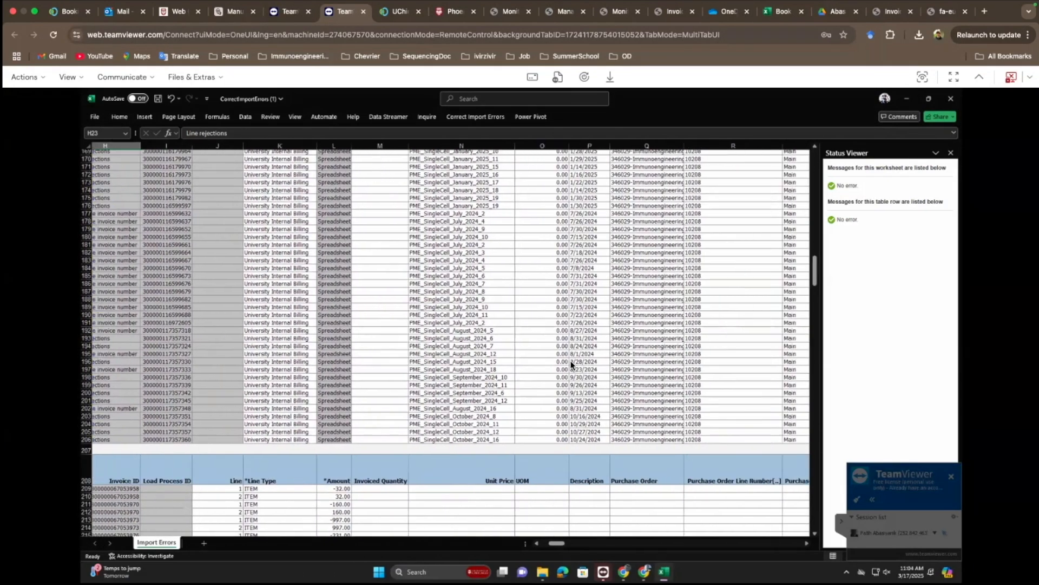
{"action": "scroll", "coordinate": [571, 363], "scroll_direction": "right", "scroll_amount": 6}
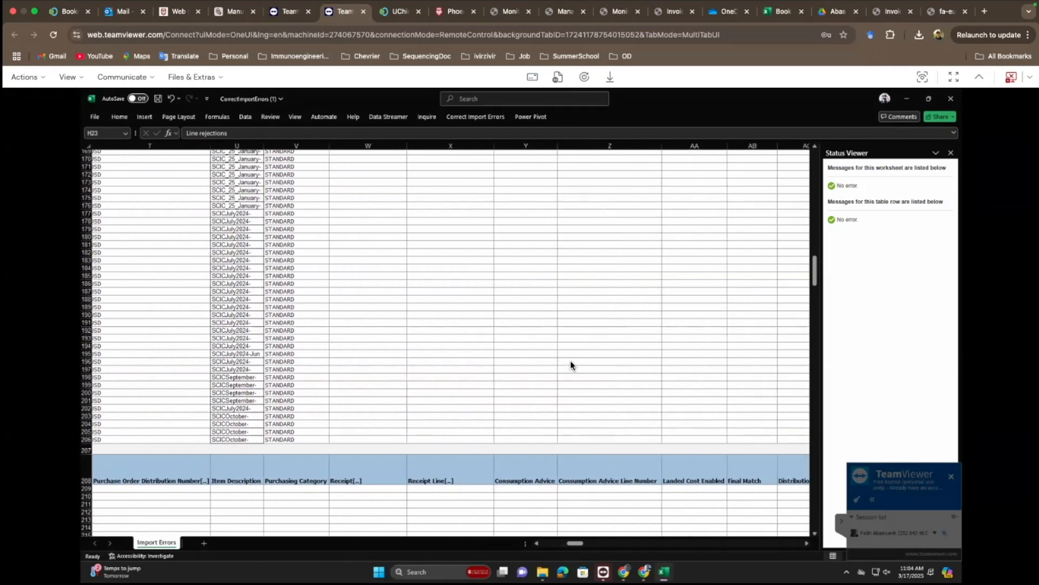
{"action": "scroll", "coordinate": [571, 364], "scroll_direction": "right", "scroll_amount": 4}
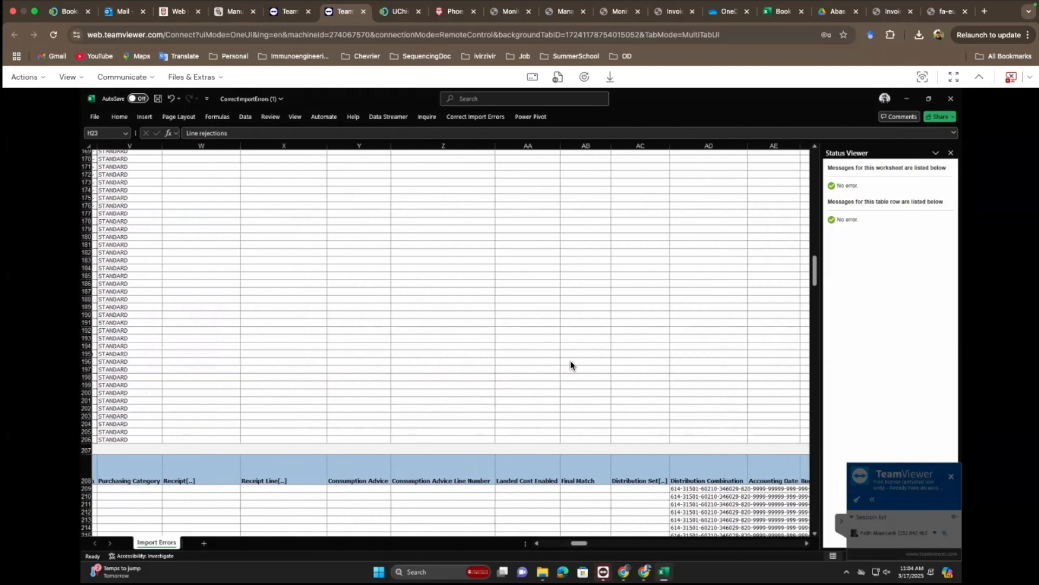
{"action": "scroll", "coordinate": [571, 364], "scroll_direction": "right", "scroll_amount": 5}
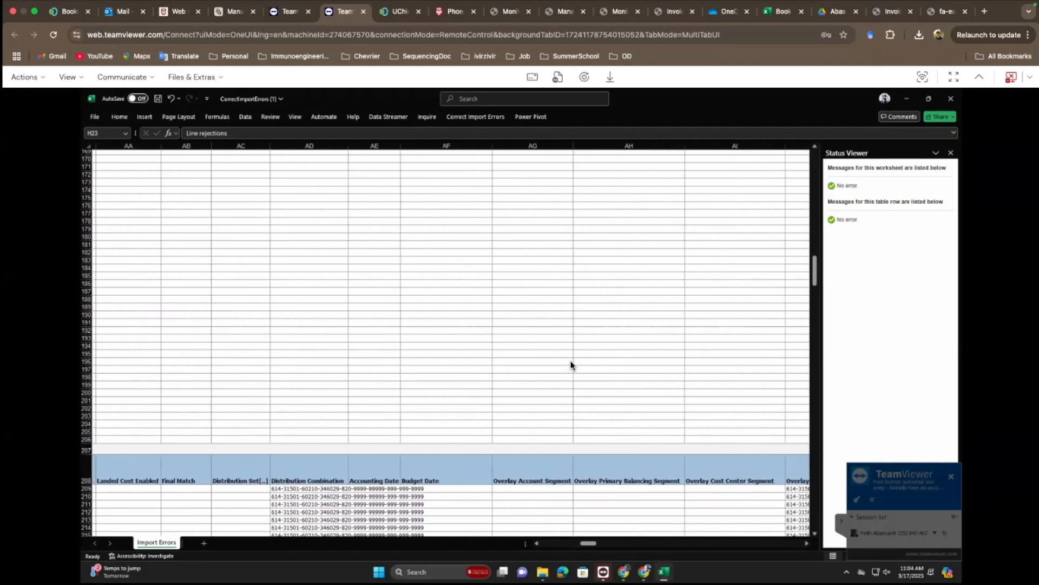
{"action": "scroll", "coordinate": [571, 364], "scroll_direction": "right", "scroll_amount": 12}
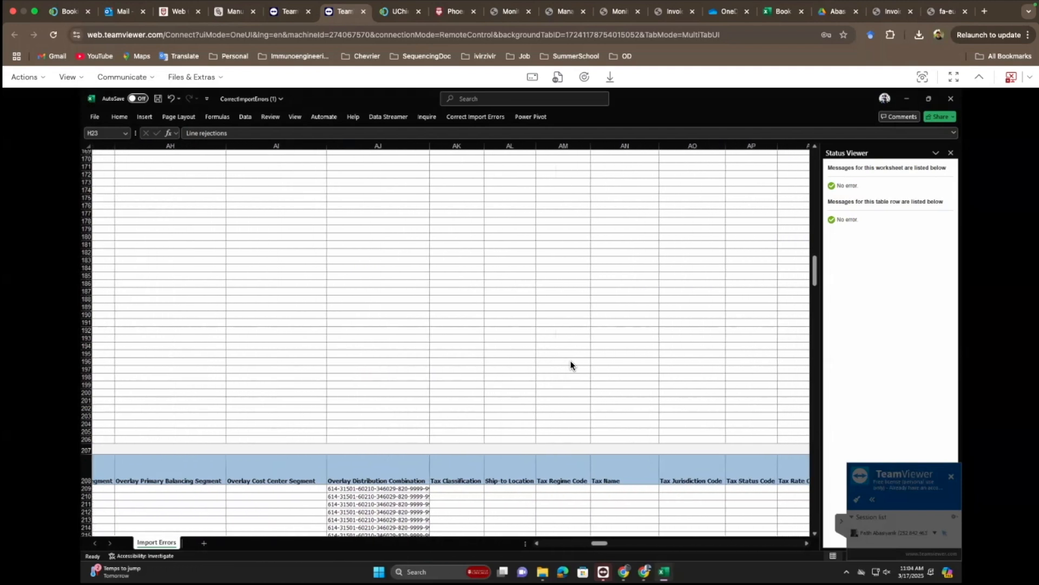
{"action": "scroll", "coordinate": [571, 364], "scroll_direction": "right", "scroll_amount": 3}
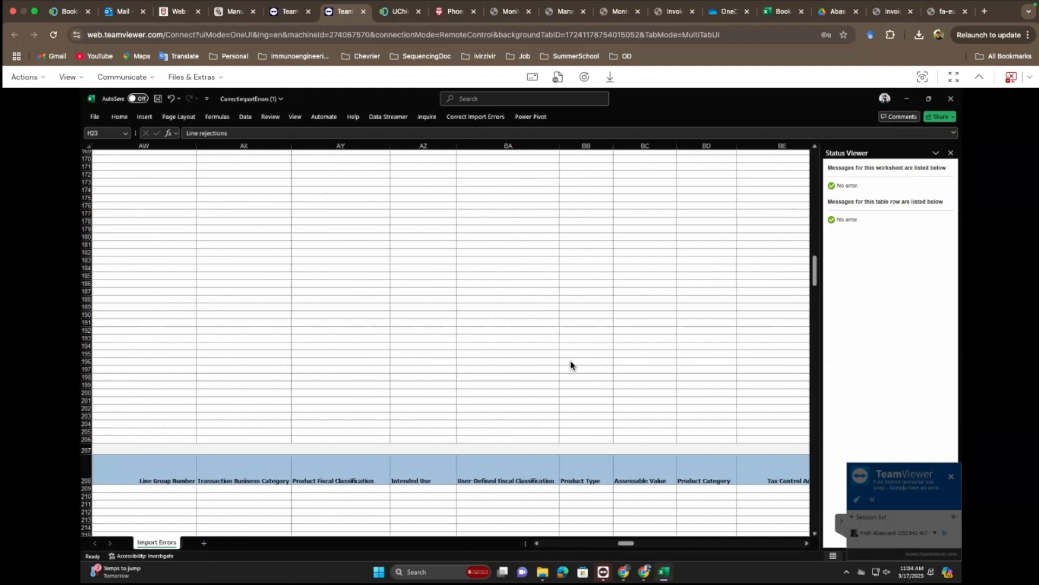
{"action": "scroll", "coordinate": [571, 365], "scroll_direction": "left", "scroll_amount": 10}
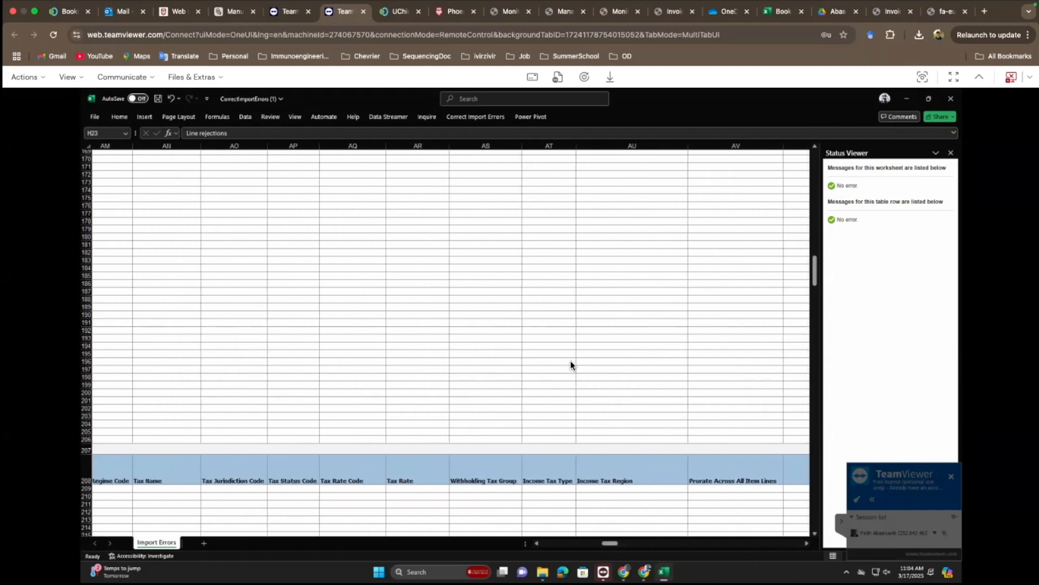
{"action": "scroll", "coordinate": [571, 365], "scroll_direction": "left", "scroll_amount": 2}
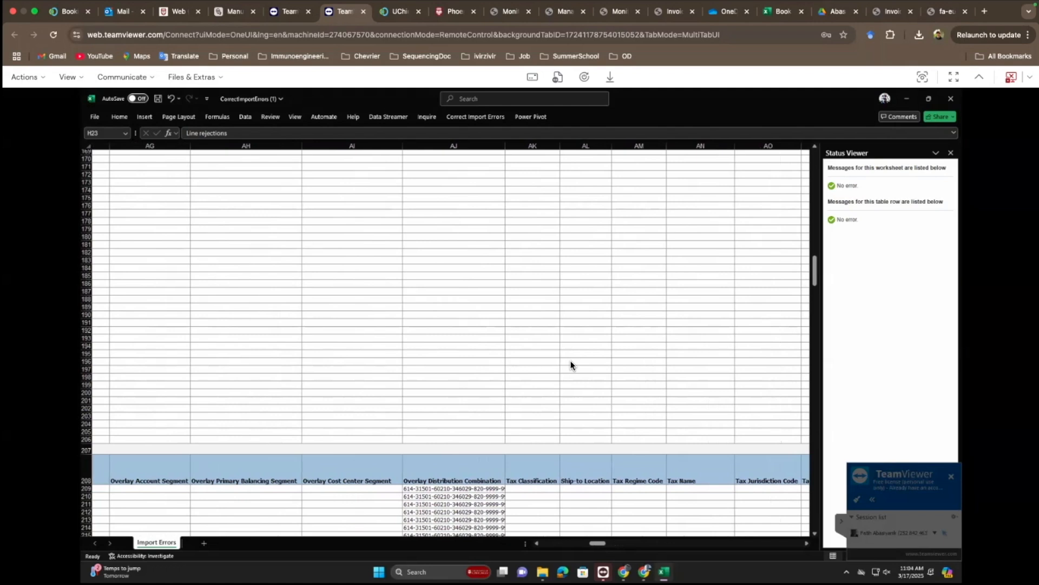
Step: Find the Project Information column in the Invoice Lines and read the full entry in cell EE210 and the neighbouring project columns
{"action": "scroll", "coordinate": [571, 365], "scroll_direction": "right", "scroll_amount": 1}
{"action": "scroll", "coordinate": [572, 365], "scroll_direction": "right", "scroll_amount": 10}
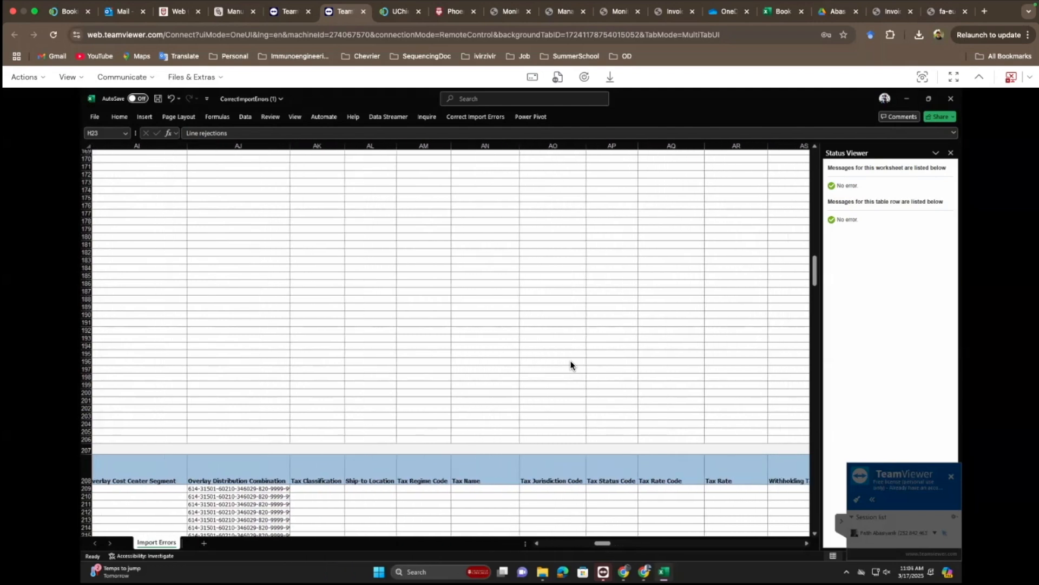
{"action": "scroll", "coordinate": [571, 365], "scroll_direction": "right", "scroll_amount": 10}
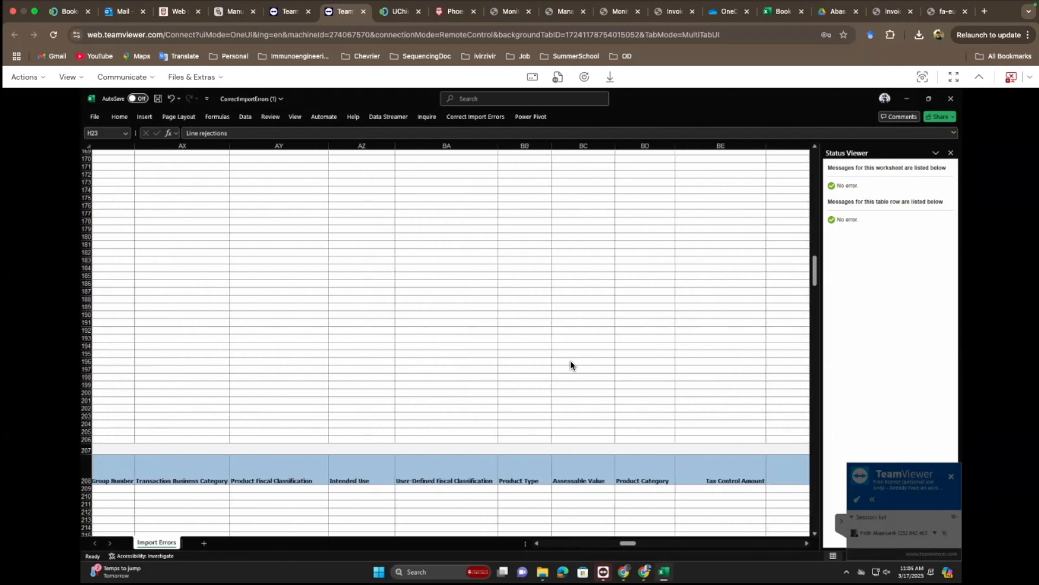
{"action": "scroll", "coordinate": [570, 365], "scroll_direction": "right", "scroll_amount": 10}
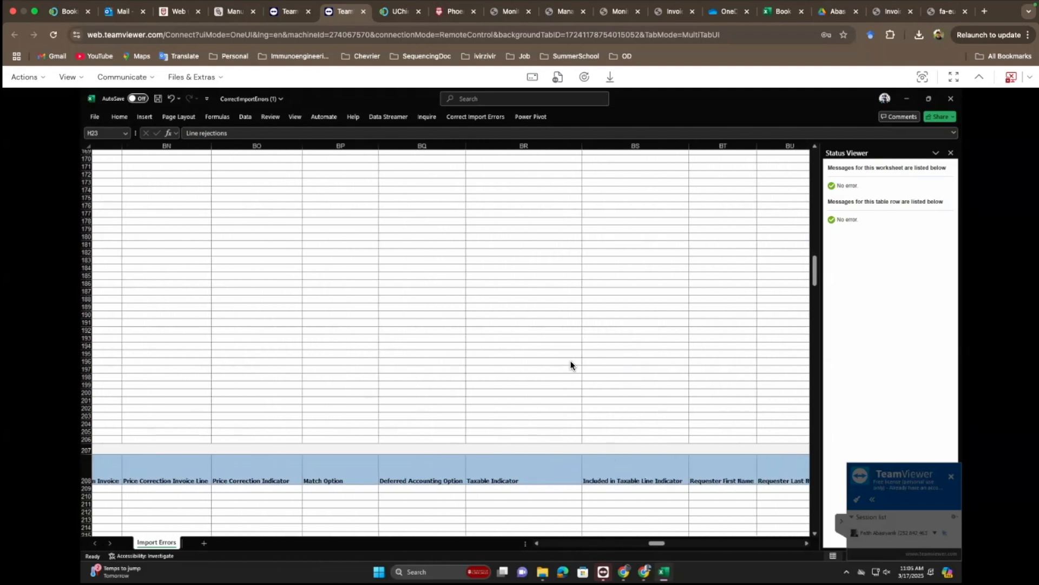
{"action": "scroll", "coordinate": [571, 365], "scroll_direction": "right", "scroll_amount": 12}
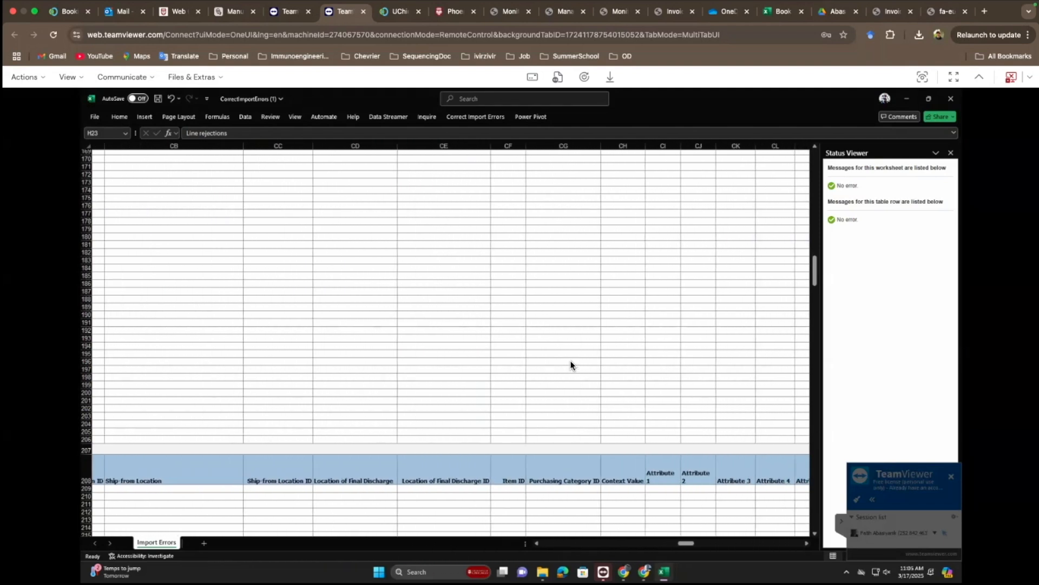
{"action": "scroll", "coordinate": [570, 365], "scroll_direction": "right", "scroll_amount": 1}
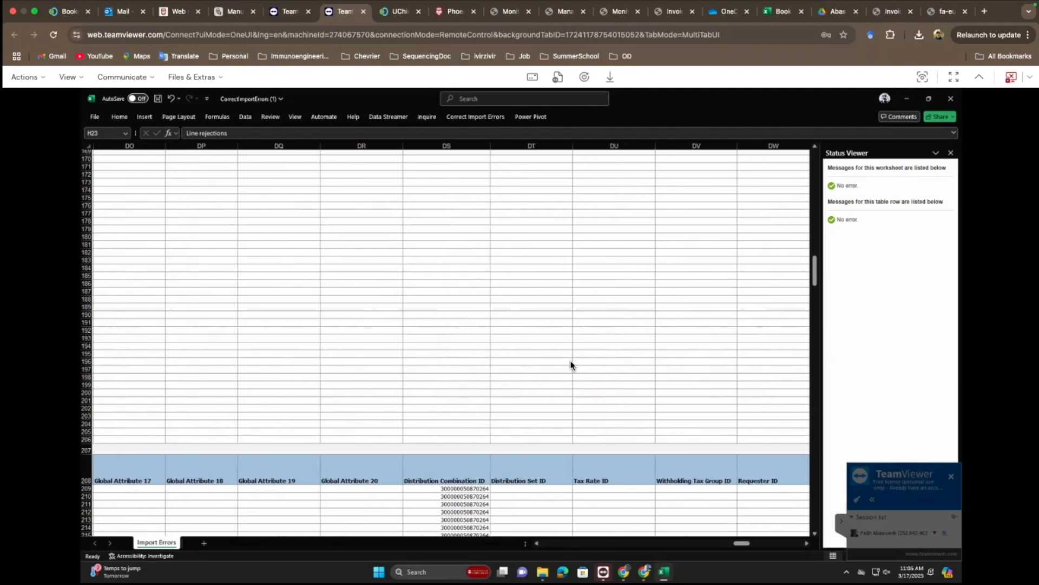
{"action": "scroll", "coordinate": [570, 365], "scroll_direction": "right", "scroll_amount": 6}
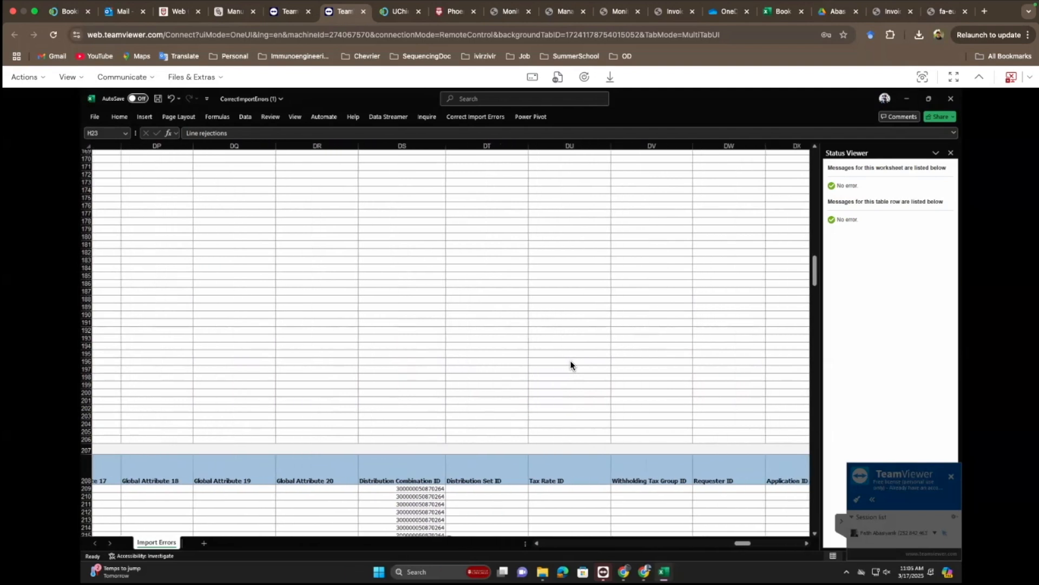
{"action": "scroll", "coordinate": [570, 365], "scroll_direction": "right", "scroll_amount": 6}
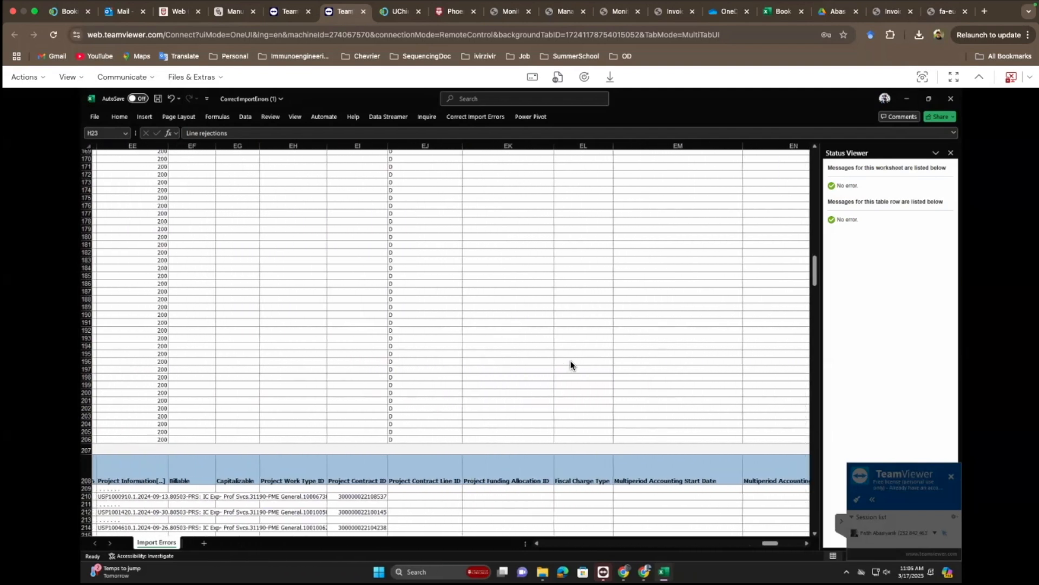
{"action": "scroll", "coordinate": [571, 365], "scroll_direction": "left", "scroll_amount": 2}
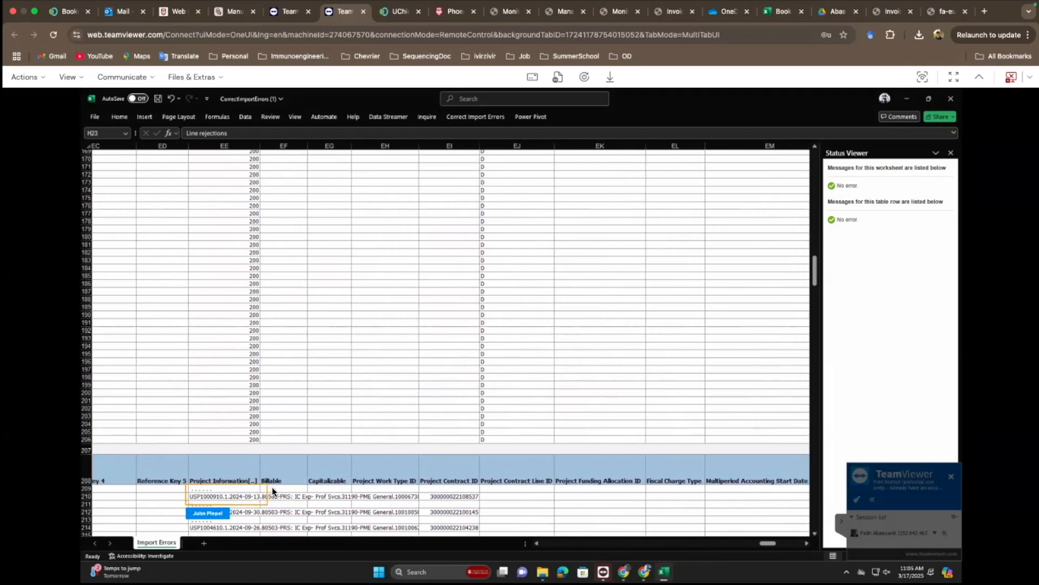
{"action": "left_click", "coordinate": [242, 495]}
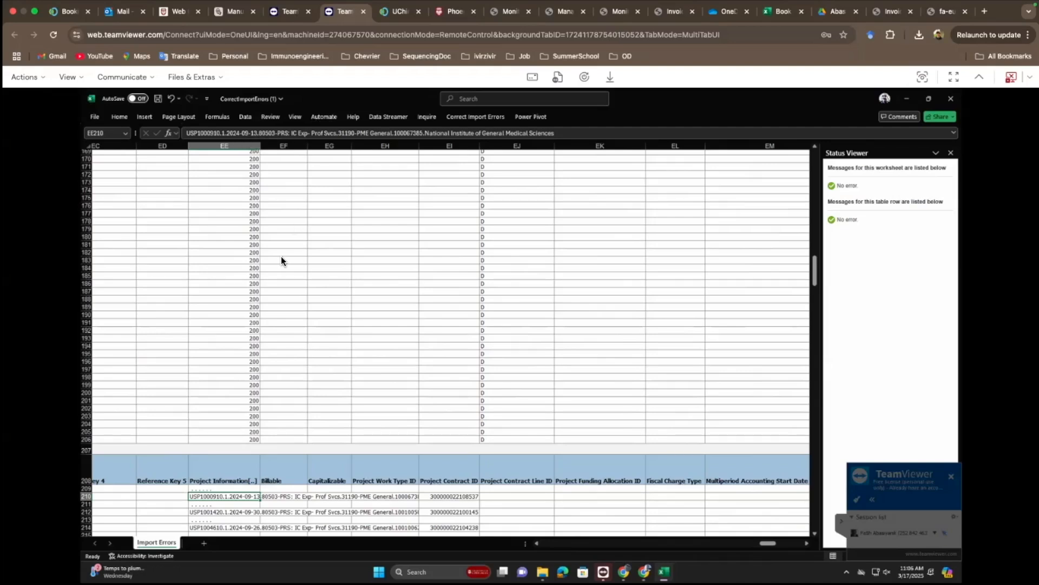
{"action": "scroll", "coordinate": [281, 260], "scroll_direction": "left", "scroll_amount": 3}
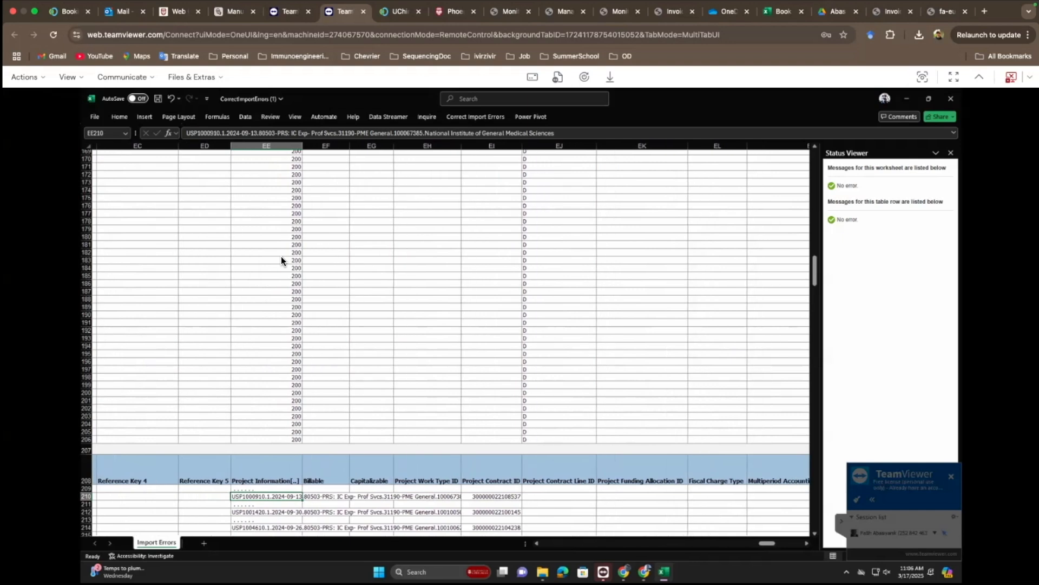
{"action": "scroll", "coordinate": [281, 260], "scroll_direction": "left", "scroll_amount": 3}
{"action": "scroll", "coordinate": [281, 260], "scroll_direction": "right", "scroll_amount": 4}
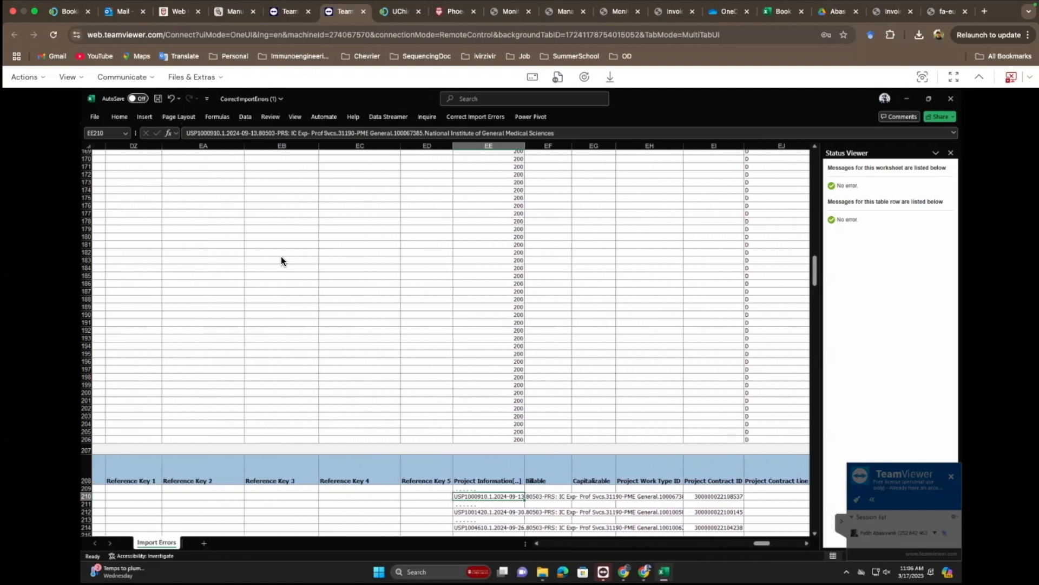
{"action": "scroll", "coordinate": [281, 261], "scroll_direction": "right", "scroll_amount": 3}
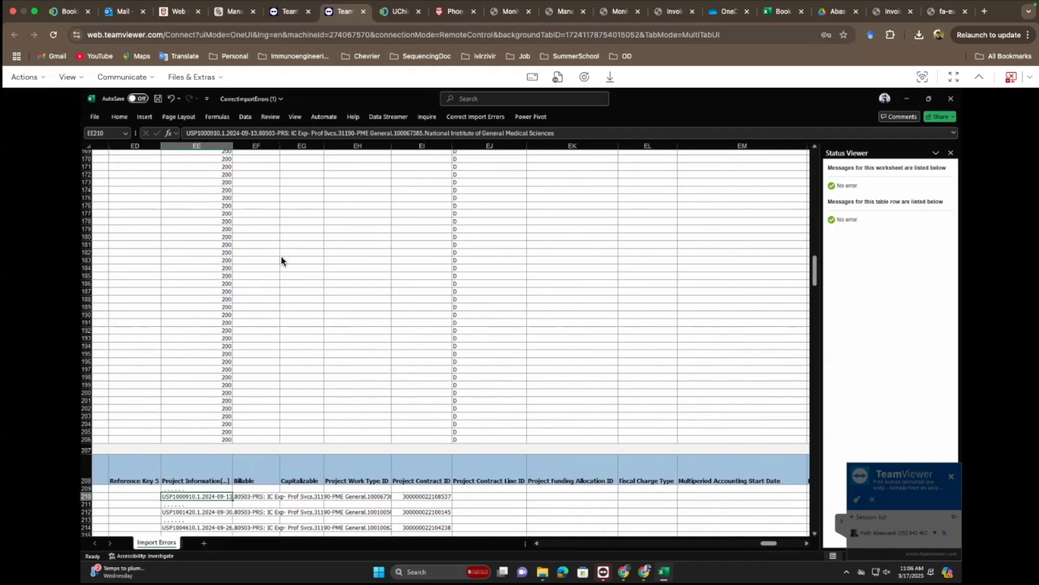
{"action": "left_click", "coordinate": [457, 119]}
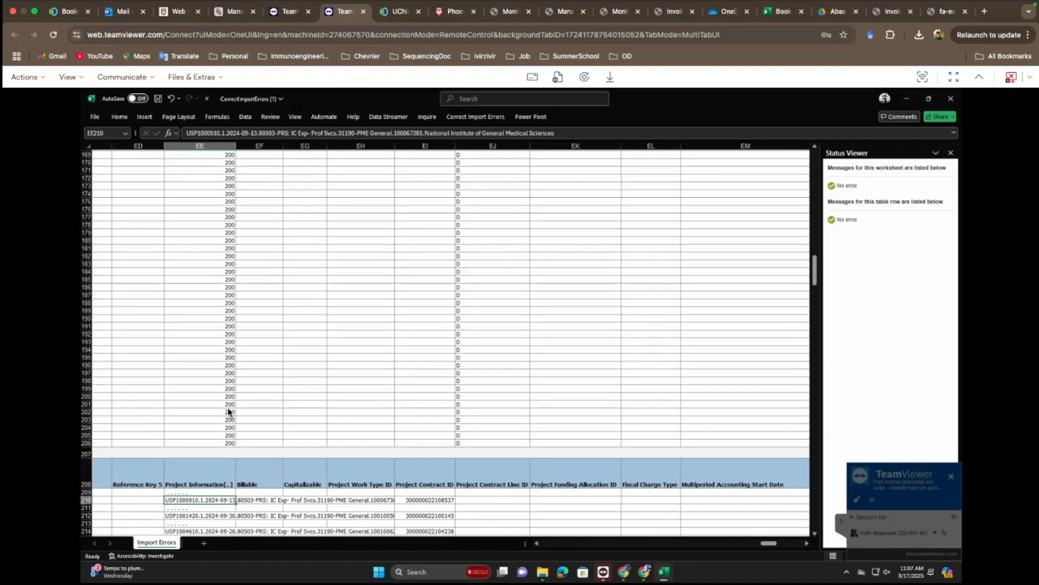
Step: Return to the Invoice Headers section and review the import error types from the last header row up to the first
{"action": "scroll", "coordinate": [246, 360], "scroll_direction": "left", "scroll_amount": 5}
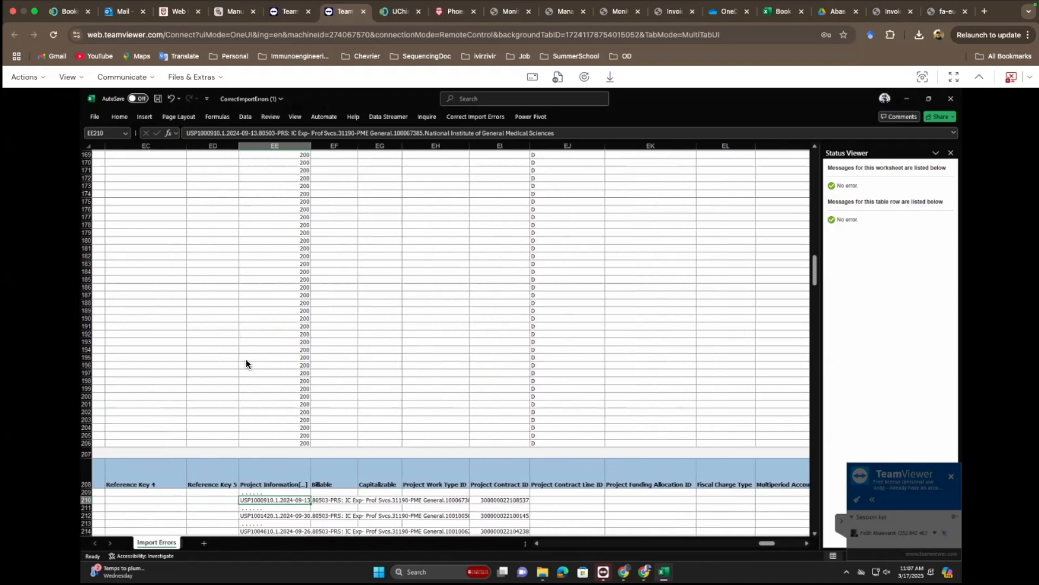
{"action": "scroll", "coordinate": [246, 363], "scroll_direction": "left", "scroll_amount": 15}
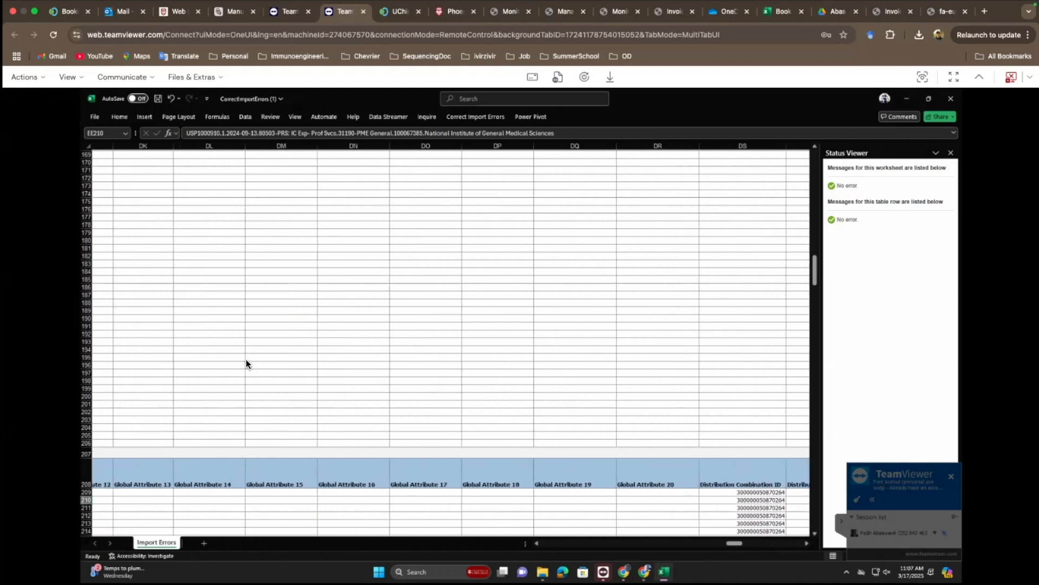
{"action": "scroll", "coordinate": [246, 364], "scroll_direction": "left", "scroll_amount": 15}
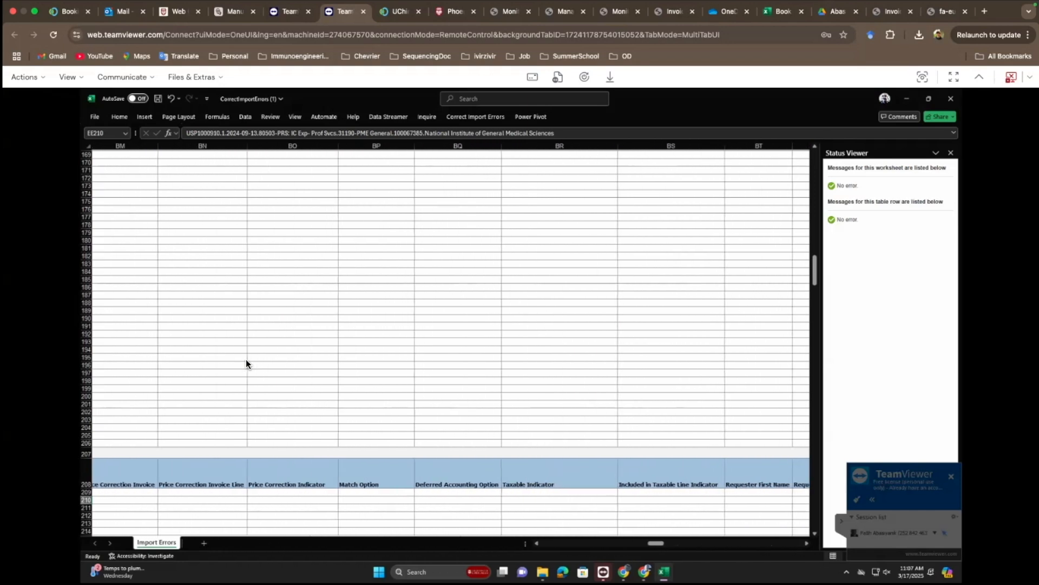
{"action": "scroll", "coordinate": [246, 363], "scroll_direction": "left", "scroll_amount": 15}
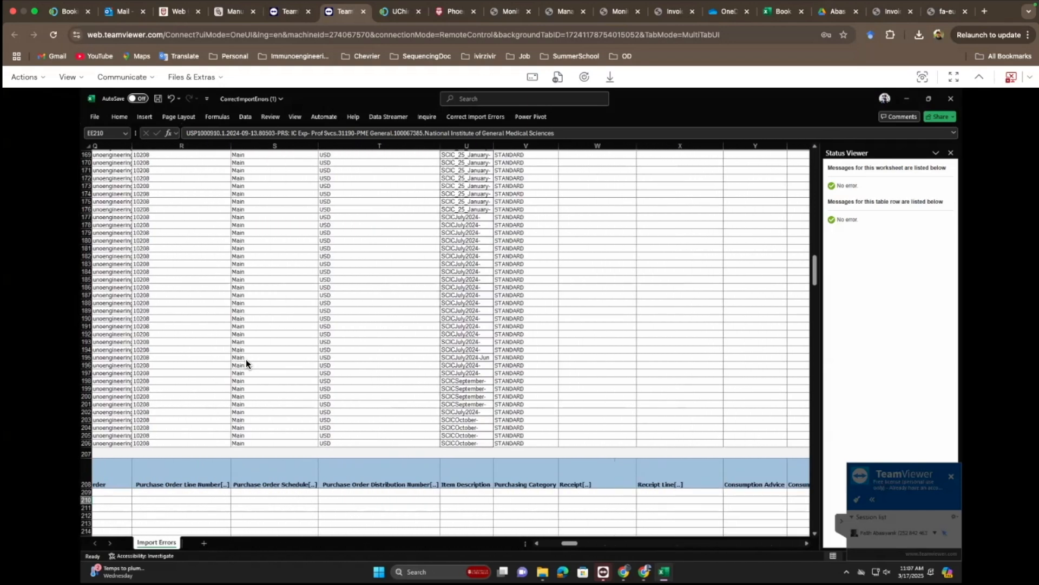
{"action": "scroll", "coordinate": [246, 360], "scroll_direction": "up", "scroll_amount": 6}
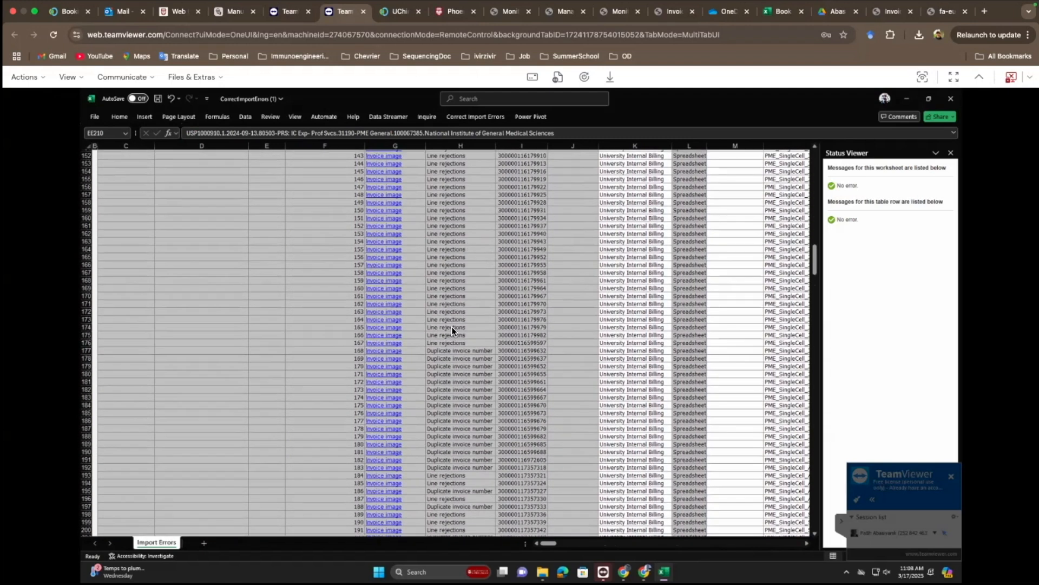
{"action": "scroll", "coordinate": [453, 250], "scroll_direction": "up", "scroll_amount": 4}
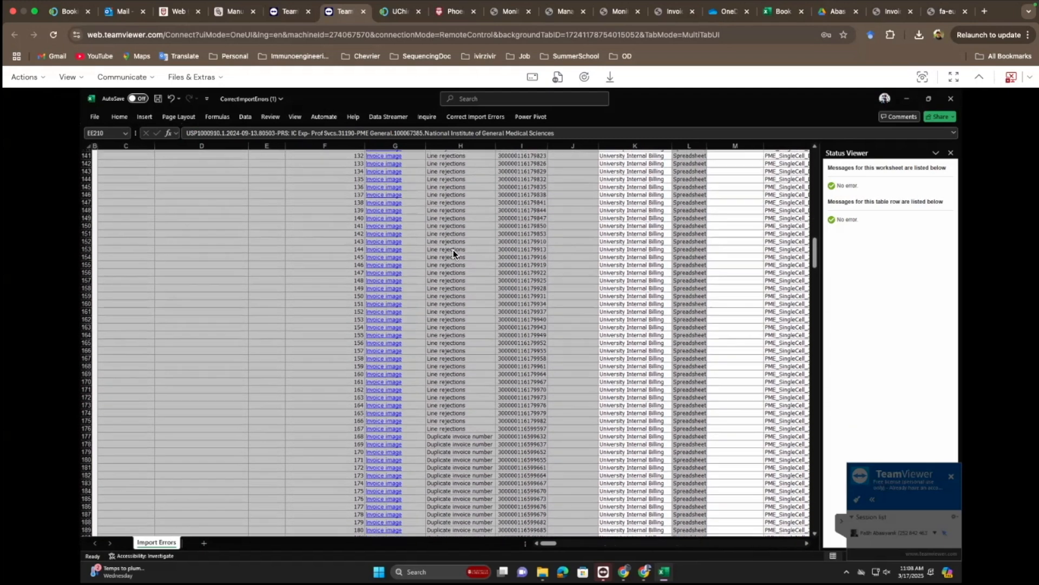
{"action": "scroll", "coordinate": [453, 250], "scroll_direction": "up", "scroll_amount": 6}
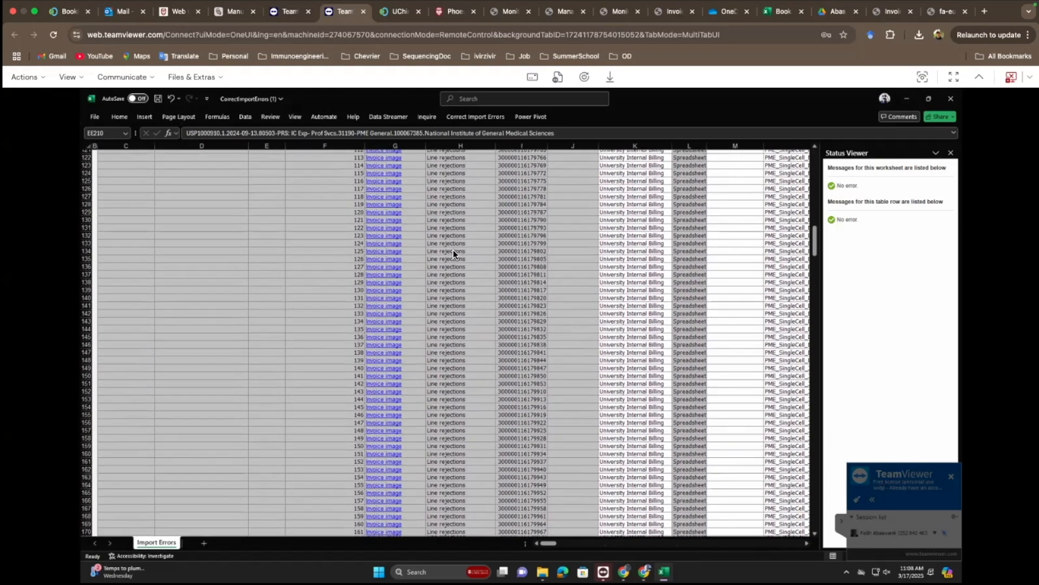
{"action": "scroll", "coordinate": [453, 252], "scroll_direction": "up", "scroll_amount": 4}
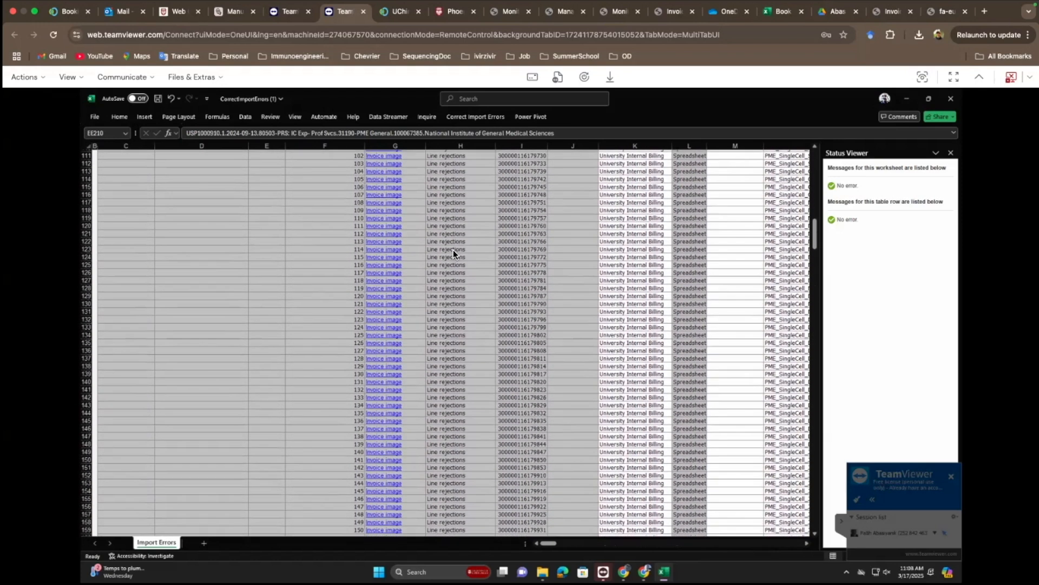
{"action": "scroll", "coordinate": [453, 249], "scroll_direction": "up", "scroll_amount": 8}
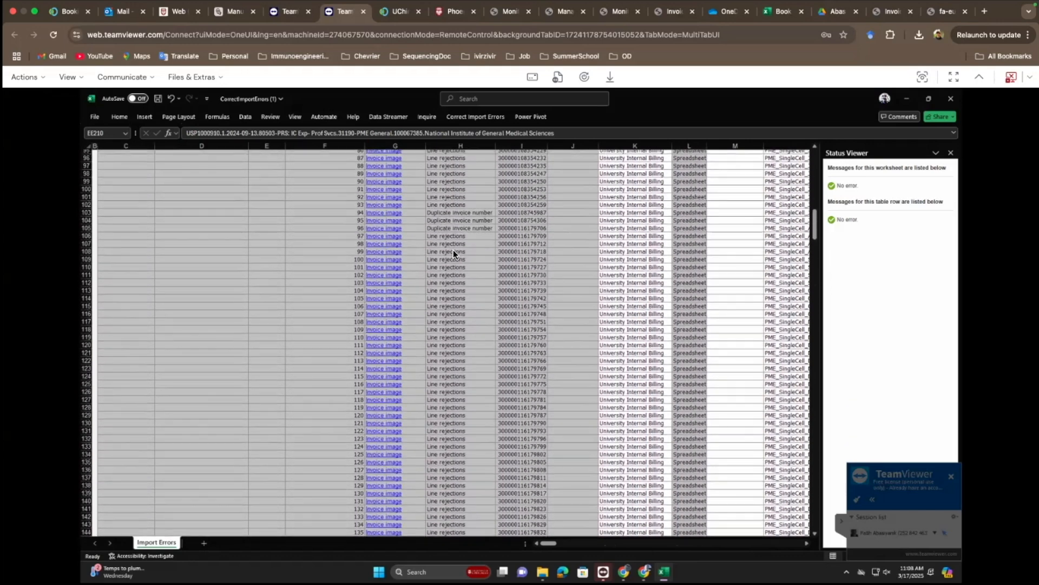
{"action": "scroll", "coordinate": [453, 249], "scroll_direction": "up", "scroll_amount": 13}
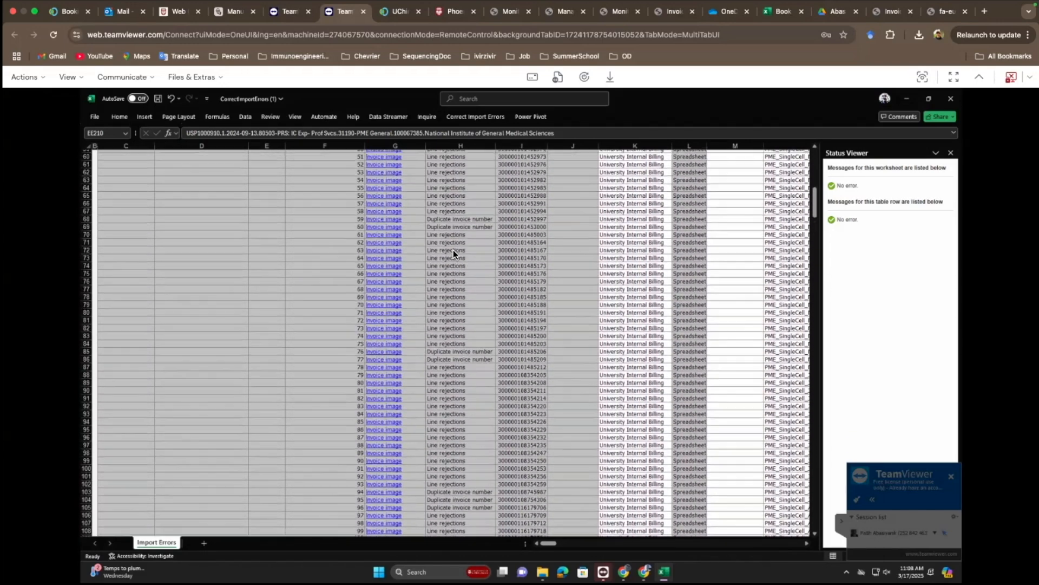
{"action": "scroll", "coordinate": [453, 253], "scroll_direction": "up", "scroll_amount": 15}
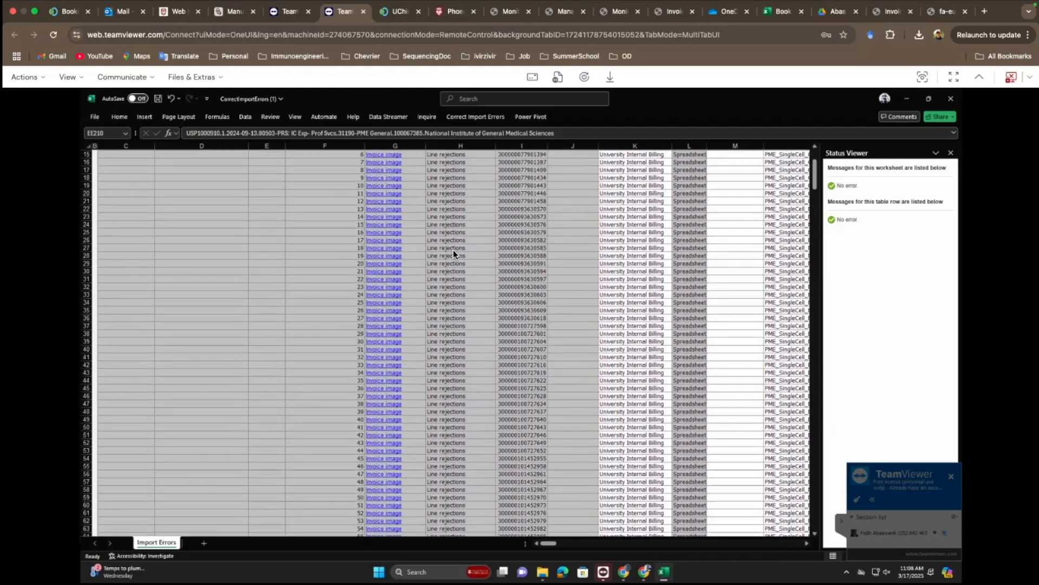
{"action": "scroll", "coordinate": [453, 254], "scroll_direction": "down", "scroll_amount": 1}
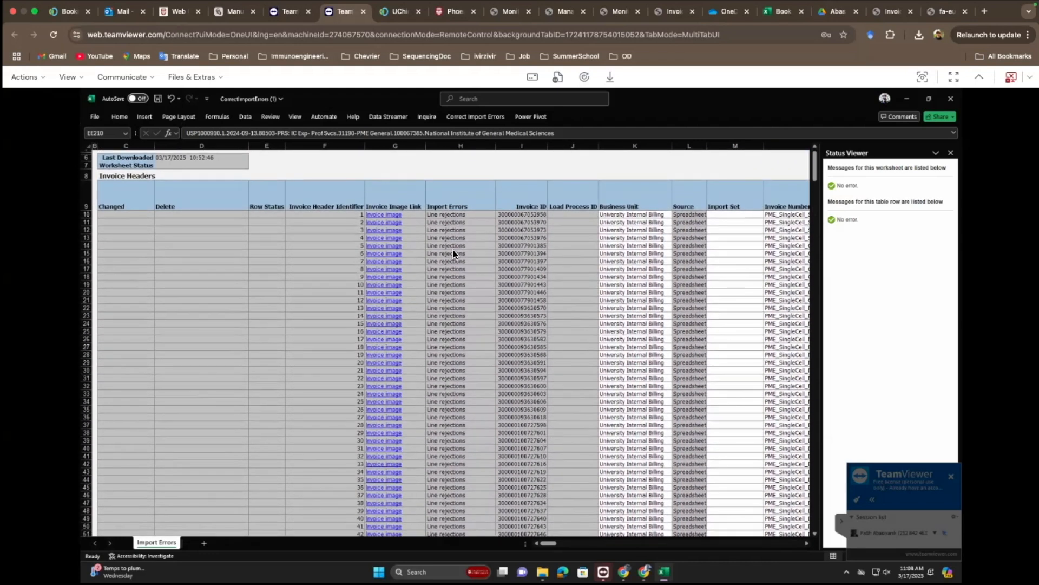
{"action": "scroll", "coordinate": [453, 253], "scroll_direction": "down", "scroll_amount": 1}
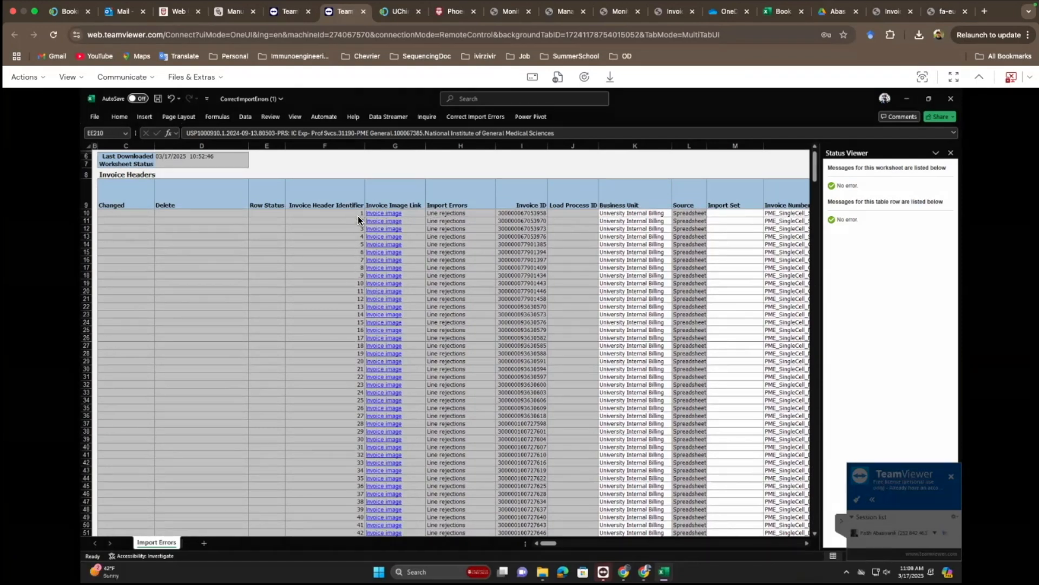
Step: Compare the header identifiers with those in the Invoice Lines section and check the import error of each invoice line
{"action": "scroll", "coordinate": [366, 316], "scroll_direction": "down", "scroll_amount": 20}
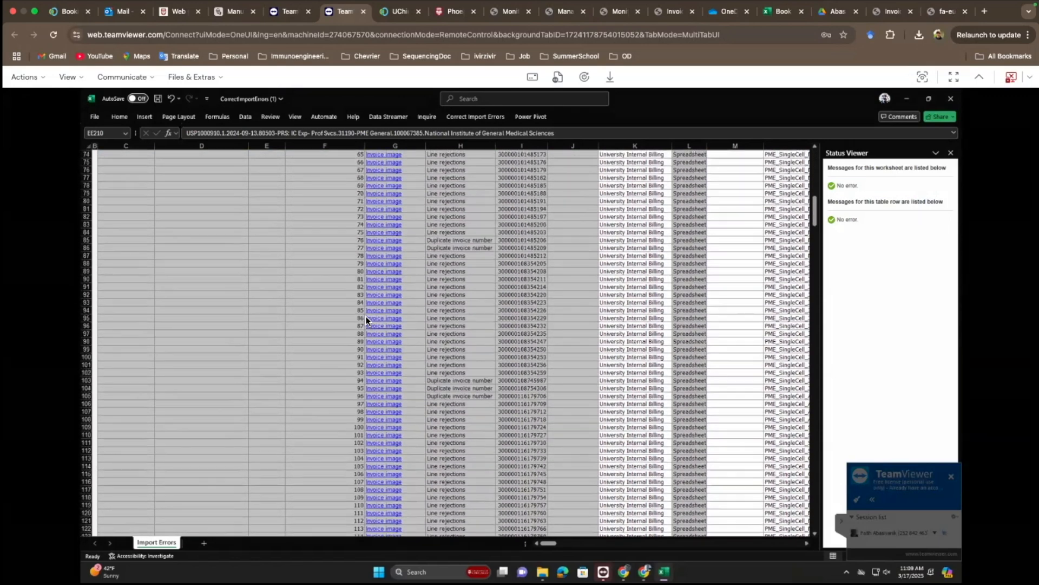
{"action": "scroll", "coordinate": [366, 316], "scroll_direction": "down", "scroll_amount": 20}
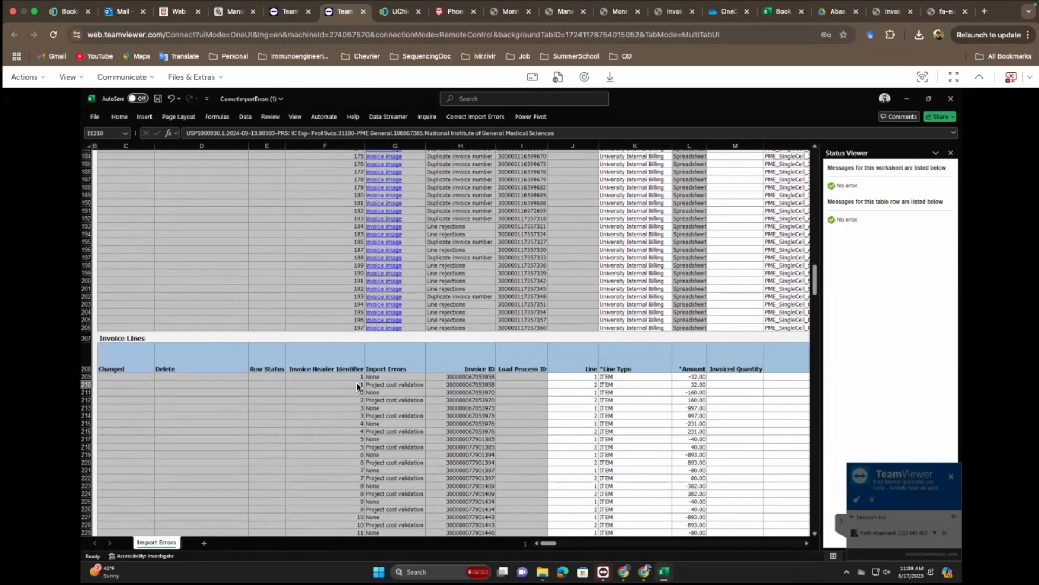
{"action": "scroll", "coordinate": [345, 253], "scroll_direction": "up", "scroll_amount": 2}
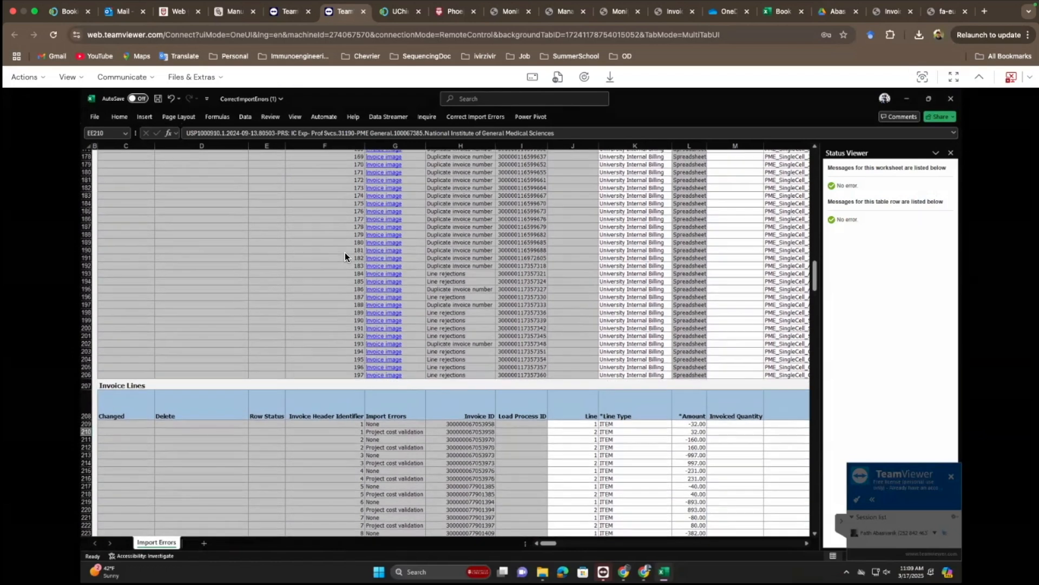
{"action": "scroll", "coordinate": [346, 255], "scroll_direction": "up", "scroll_amount": 17}
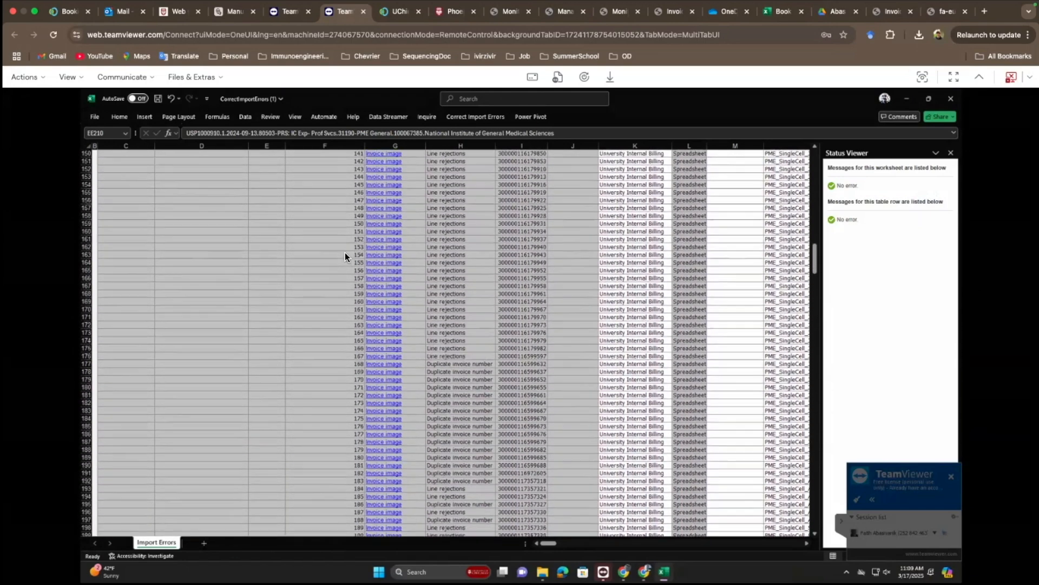
{"action": "scroll", "coordinate": [345, 252], "scroll_direction": "up", "scroll_amount": 1}
{"action": "scroll", "coordinate": [345, 253], "scroll_direction": "down", "scroll_amount": 3}
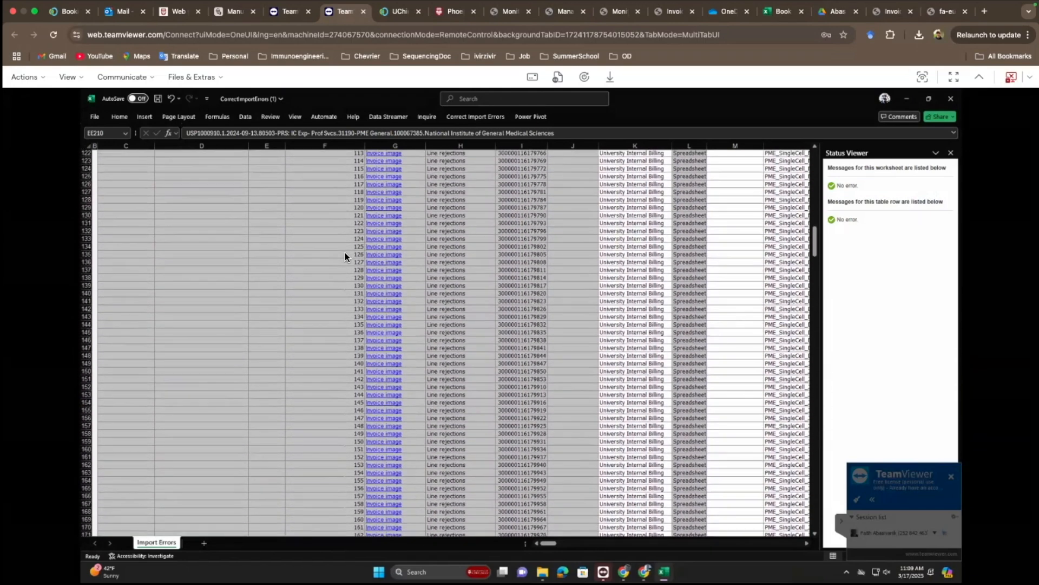
{"action": "scroll", "coordinate": [346, 256], "scroll_direction": "down", "scroll_amount": 4}
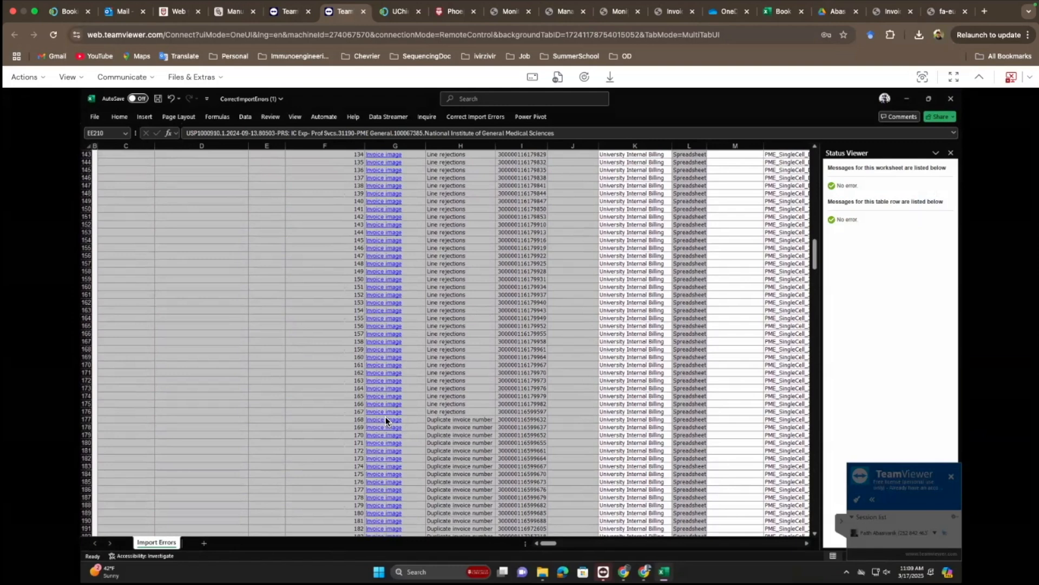
{"action": "scroll", "coordinate": [359, 426], "scroll_direction": "down", "scroll_amount": 20}
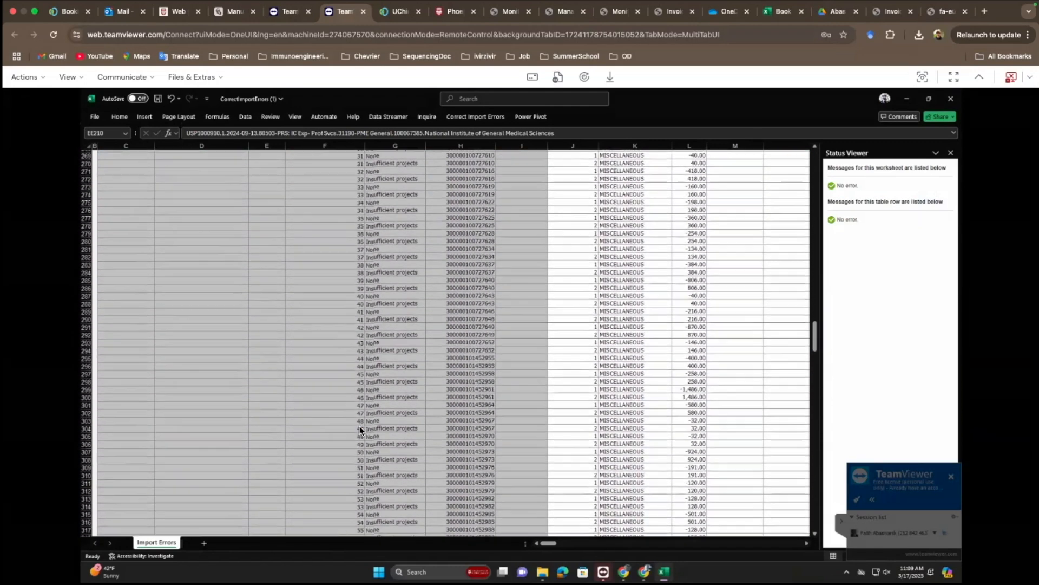
{"action": "scroll", "coordinate": [359, 428], "scroll_direction": "down", "scroll_amount": 20}
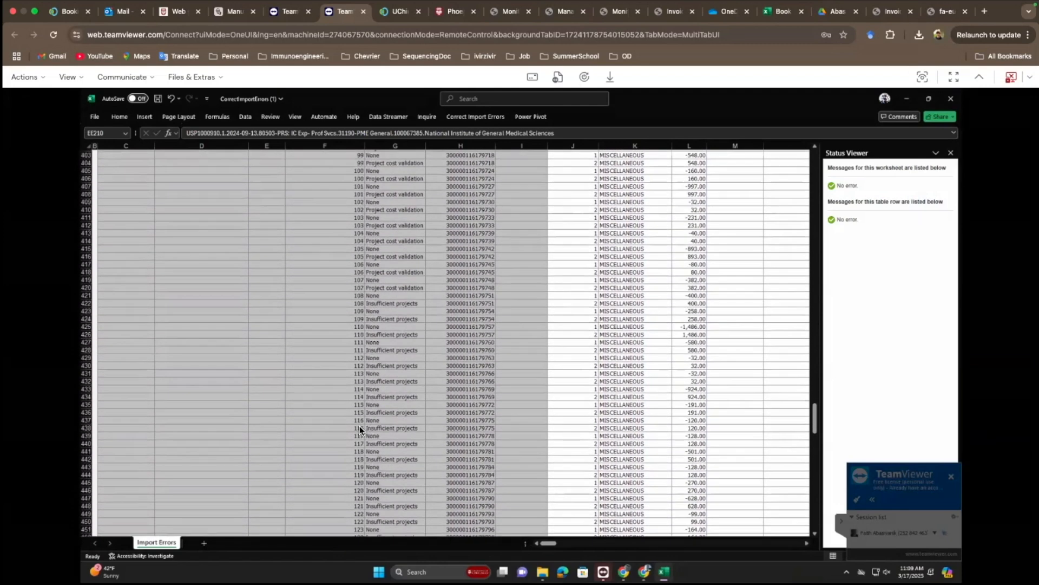
{"action": "scroll", "coordinate": [359, 428], "scroll_direction": "down", "scroll_amount": 20}
{"action": "scroll", "coordinate": [359, 428], "scroll_direction": "down", "scroll_amount": 10}
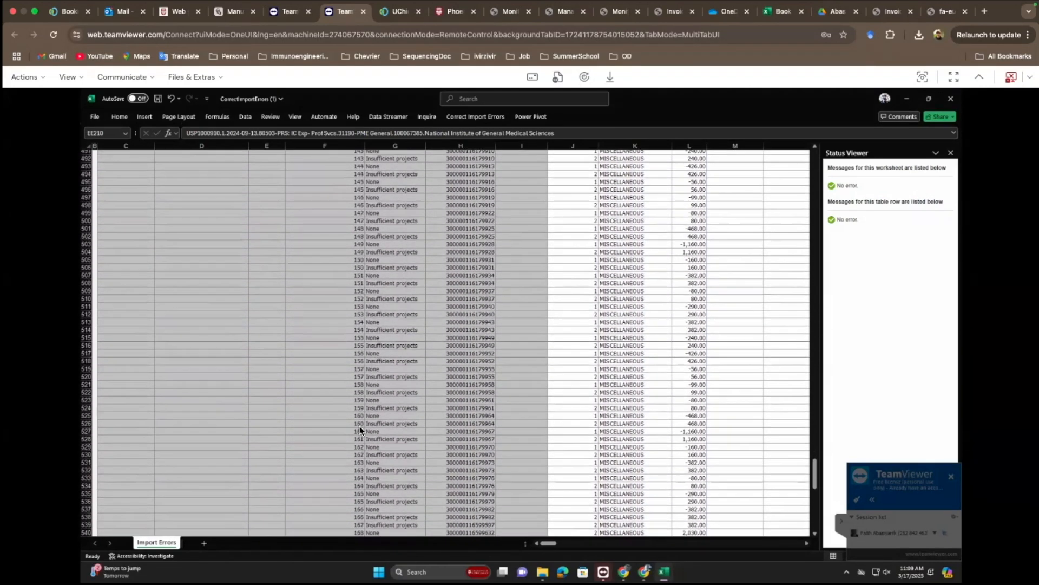
Step: Select row 540 in the Invoice Lines, with header identifier 168, and look up that identifier's import error in the Invoice Headers
{"action": "scroll", "coordinate": [360, 428], "scroll_direction": "down", "scroll_amount": 2}
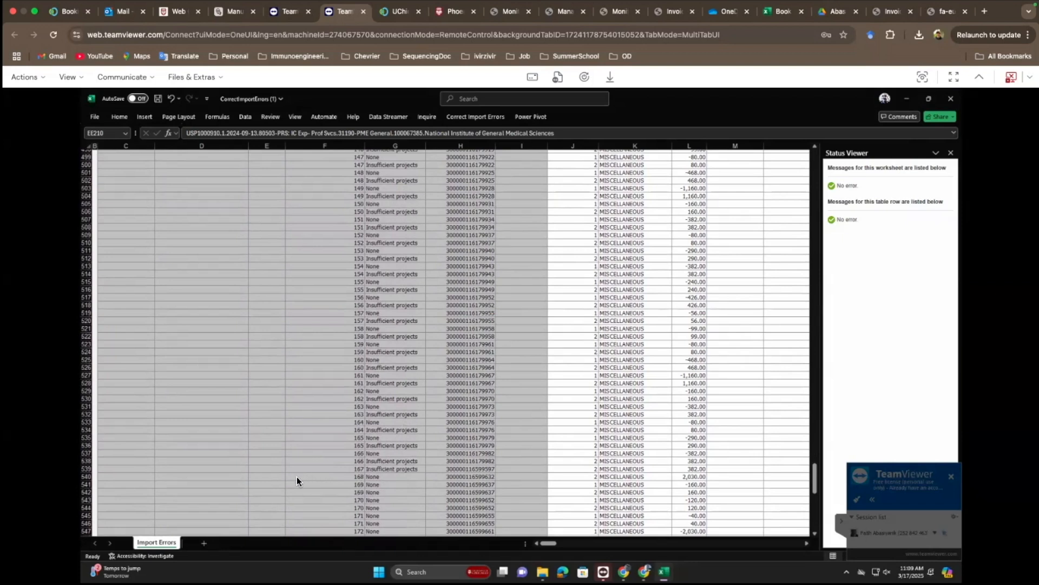
{"action": "left_click", "coordinate": [86, 477]}
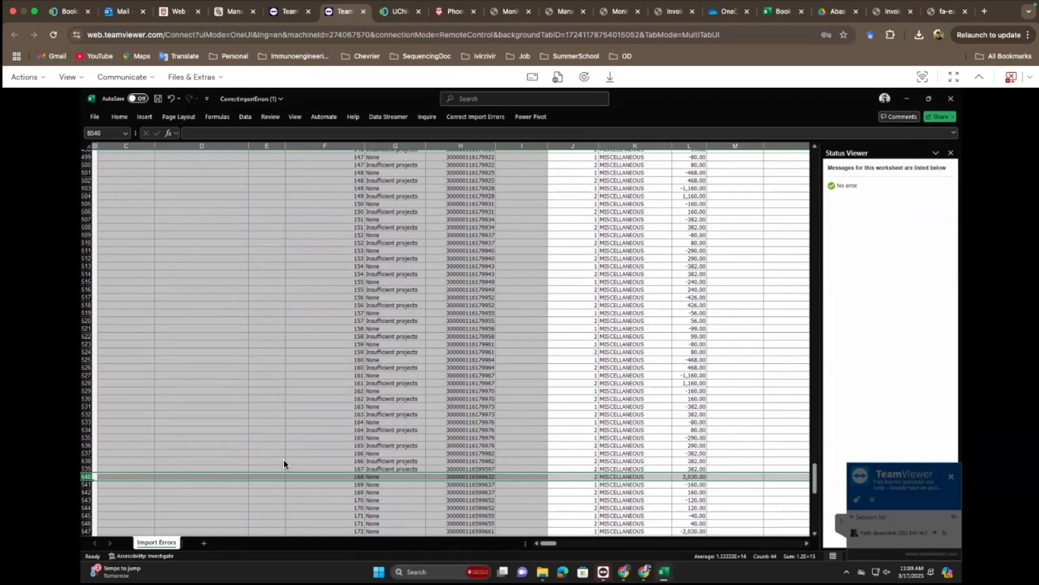
{"action": "scroll", "coordinate": [284, 461], "scroll_direction": "up", "scroll_amount": 1}
{"action": "scroll", "coordinate": [285, 464], "scroll_direction": "up", "scroll_amount": 20}
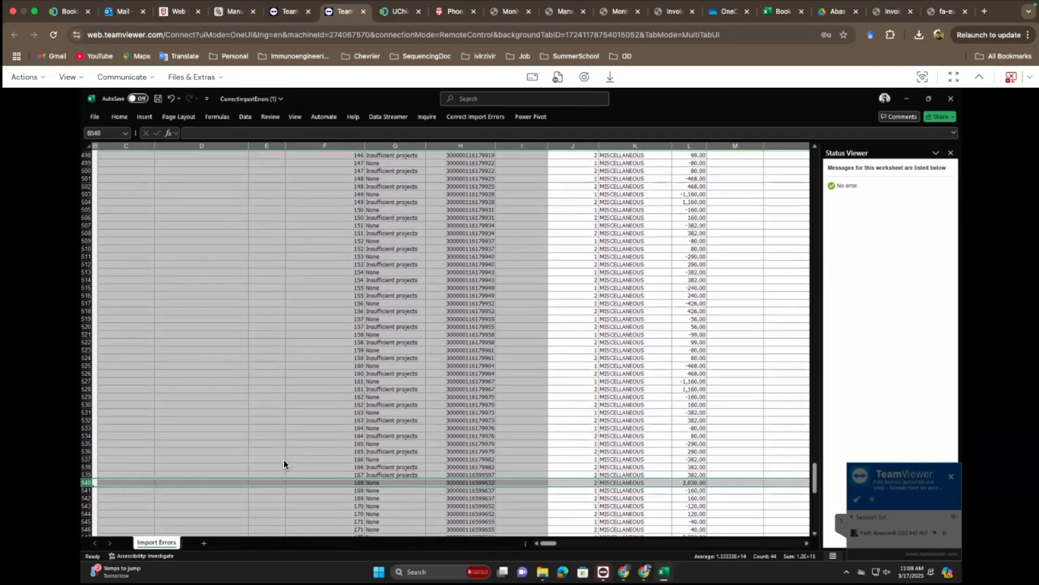
{"action": "scroll", "coordinate": [283, 460], "scroll_direction": "up", "scroll_amount": 20}
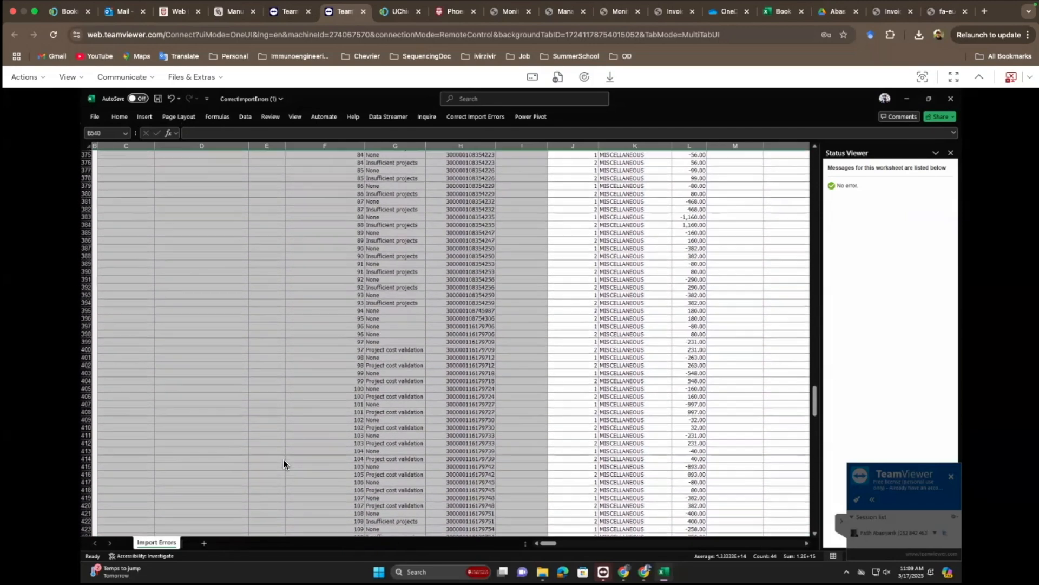
{"action": "scroll", "coordinate": [284, 459], "scroll_direction": "up", "scroll_amount": 18}
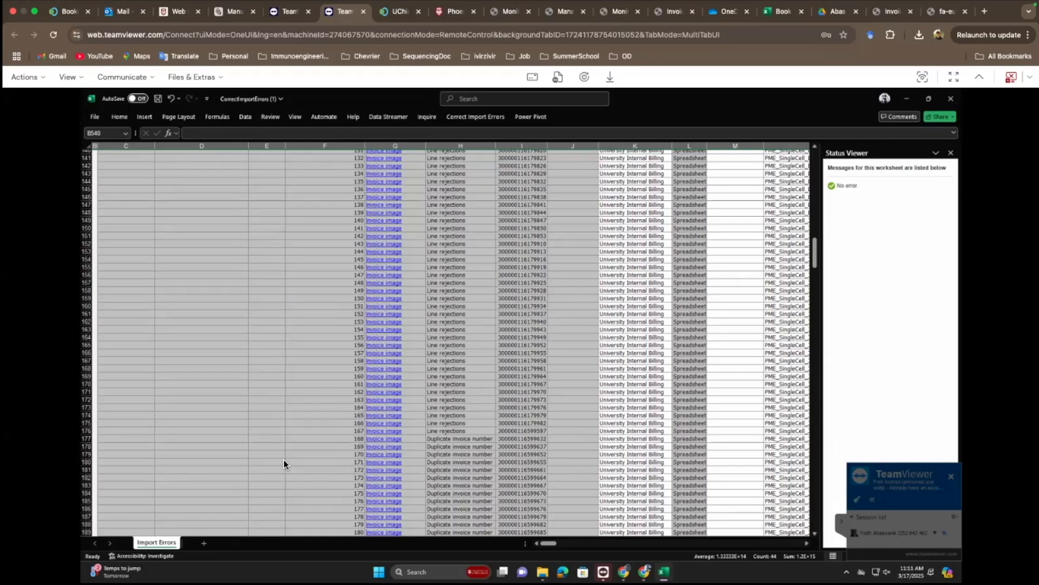
Step: Review the import error types of the remaining invoice headers, from identifier 168 down to 197
{"action": "scroll", "coordinate": [283, 460], "scroll_direction": "down", "scroll_amount": 1}
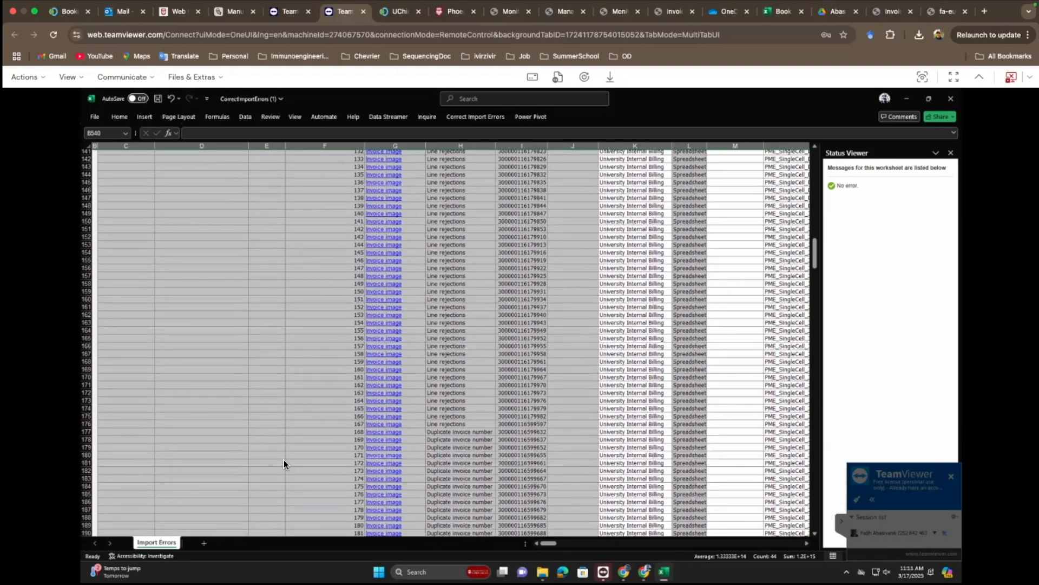
{"action": "scroll", "coordinate": [284, 459], "scroll_direction": "down", "scroll_amount": 10}
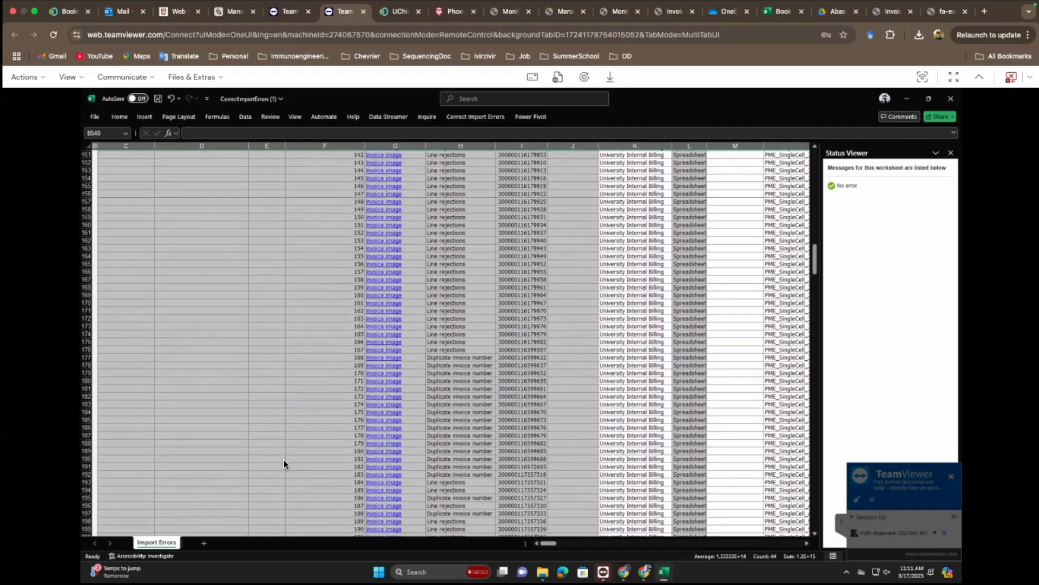
{"action": "scroll", "coordinate": [284, 459], "scroll_direction": "down", "scroll_amount": 3}
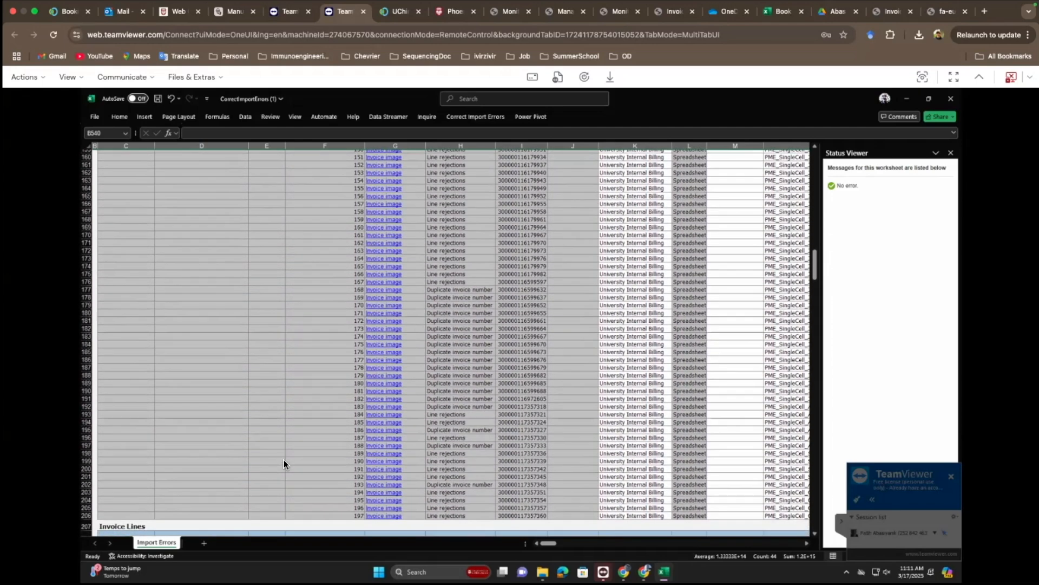
{"action": "scroll", "coordinate": [284, 459], "scroll_direction": "down", "scroll_amount": 1}
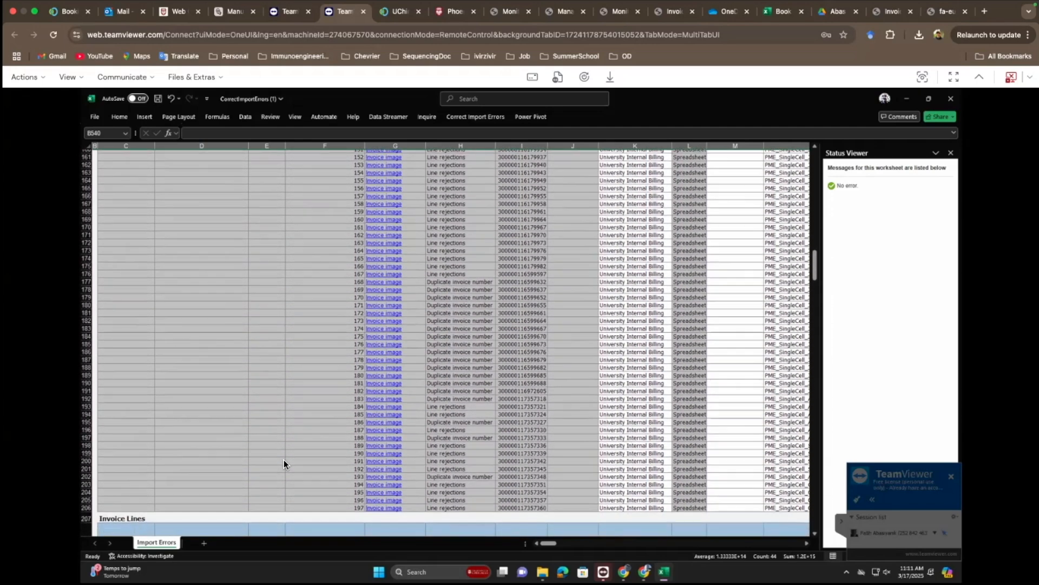
Step: Examine the Invoice Lines import errors from header identifier 1 down to about identifier 153
{"action": "scroll", "coordinate": [283, 459], "scroll_direction": "down", "scroll_amount": 6}
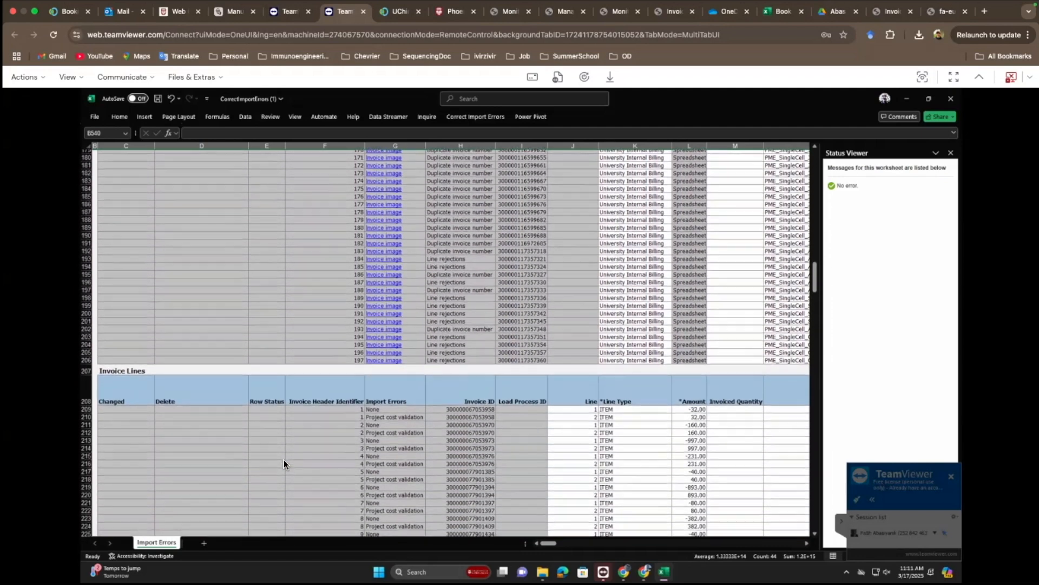
{"action": "scroll", "coordinate": [284, 464], "scroll_direction": "down", "scroll_amount": 10}
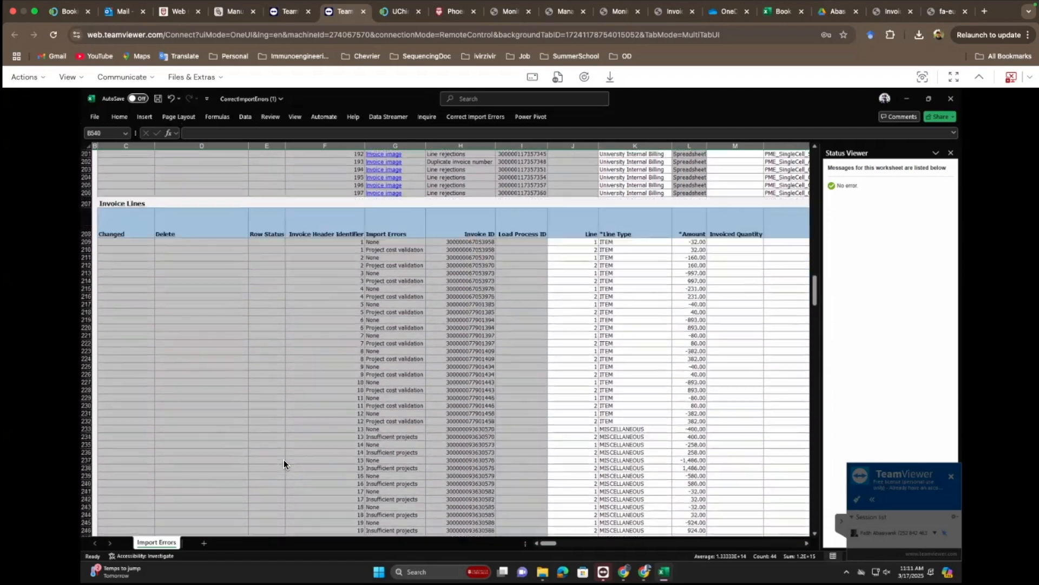
{"action": "scroll", "coordinate": [284, 464], "scroll_direction": "down", "scroll_amount": 8}
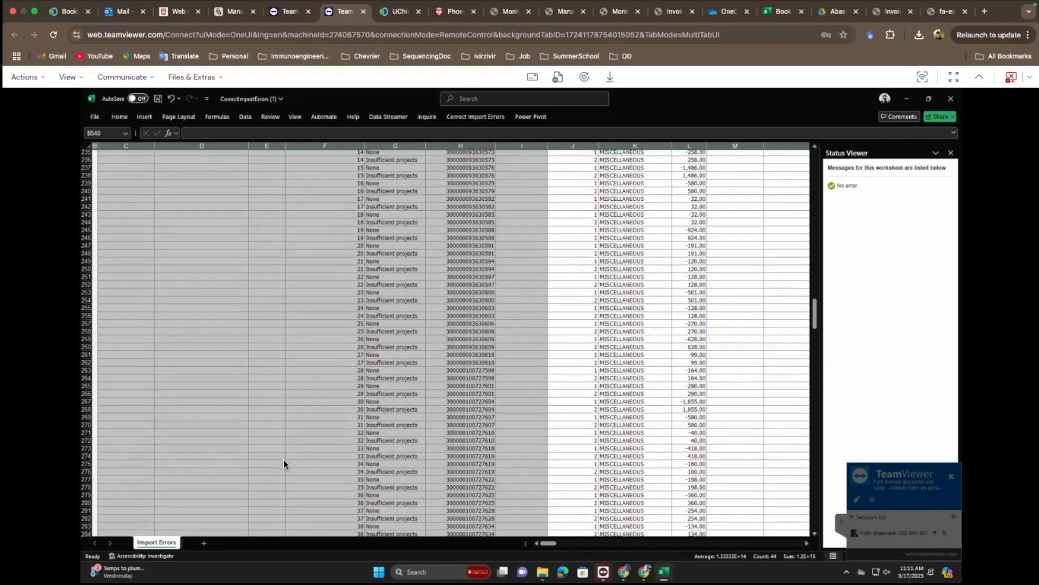
{"action": "scroll", "coordinate": [284, 464], "scroll_direction": "down", "scroll_amount": 14}
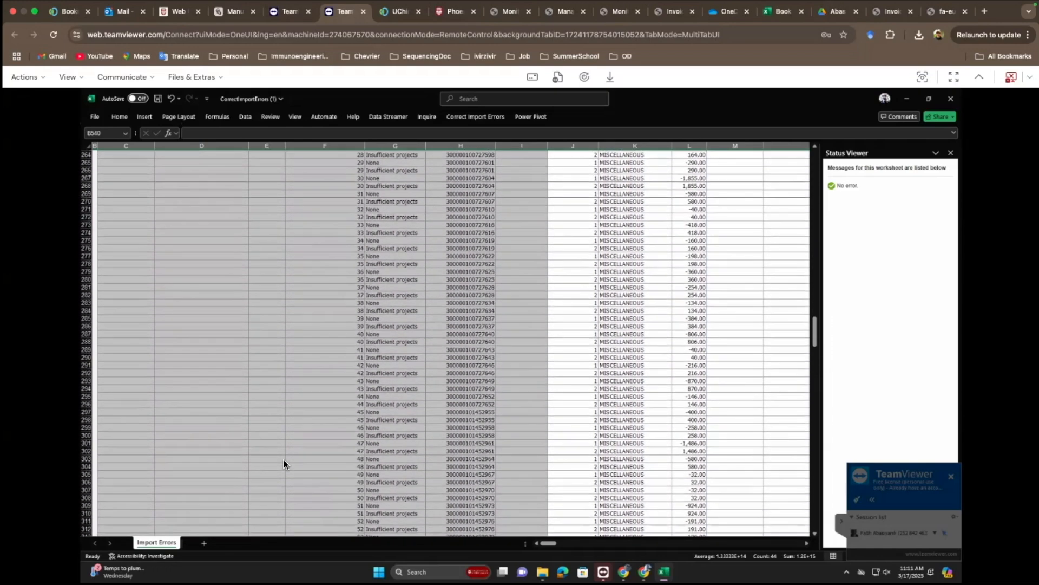
{"action": "scroll", "coordinate": [284, 464], "scroll_direction": "down", "scroll_amount": 1}
{"action": "scroll", "coordinate": [283, 462], "scroll_direction": "down", "scroll_amount": 20}
{"action": "scroll", "coordinate": [284, 464], "scroll_direction": "down", "scroll_amount": 14}
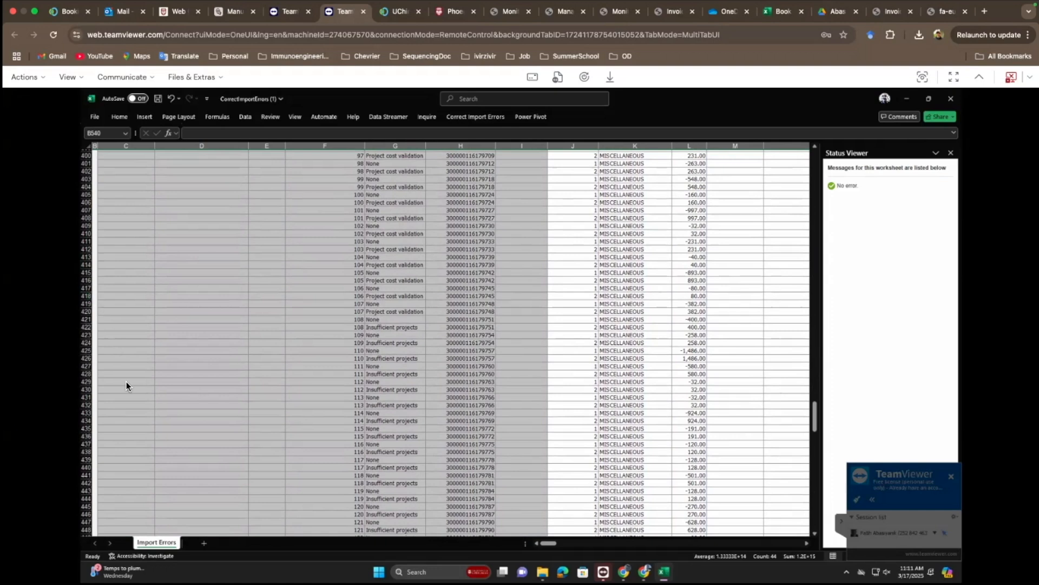
{"action": "scroll", "coordinate": [135, 404], "scroll_direction": "down", "scroll_amount": 7}
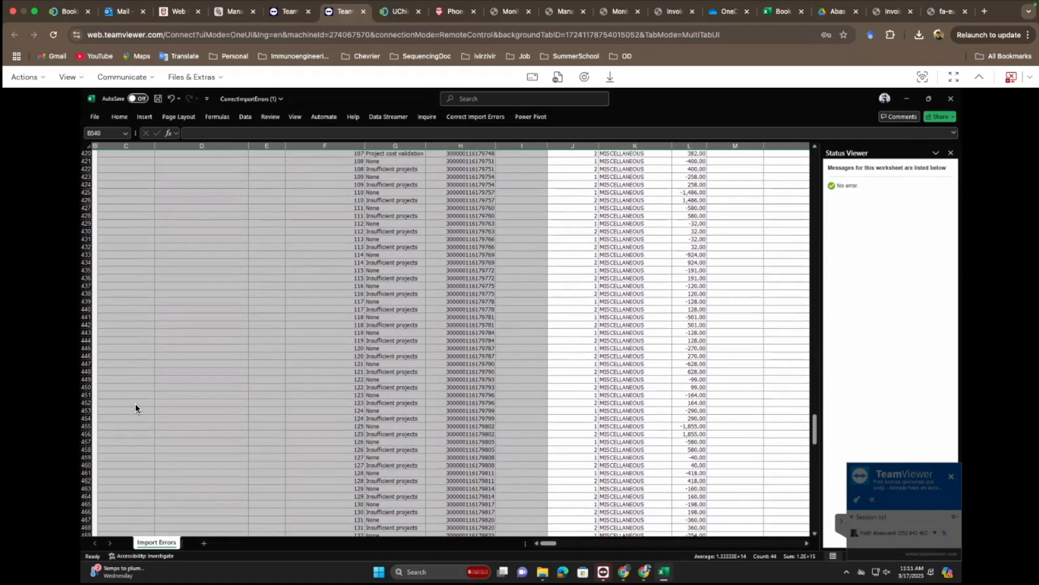
{"action": "scroll", "coordinate": [135, 407], "scroll_direction": "down", "scroll_amount": 6}
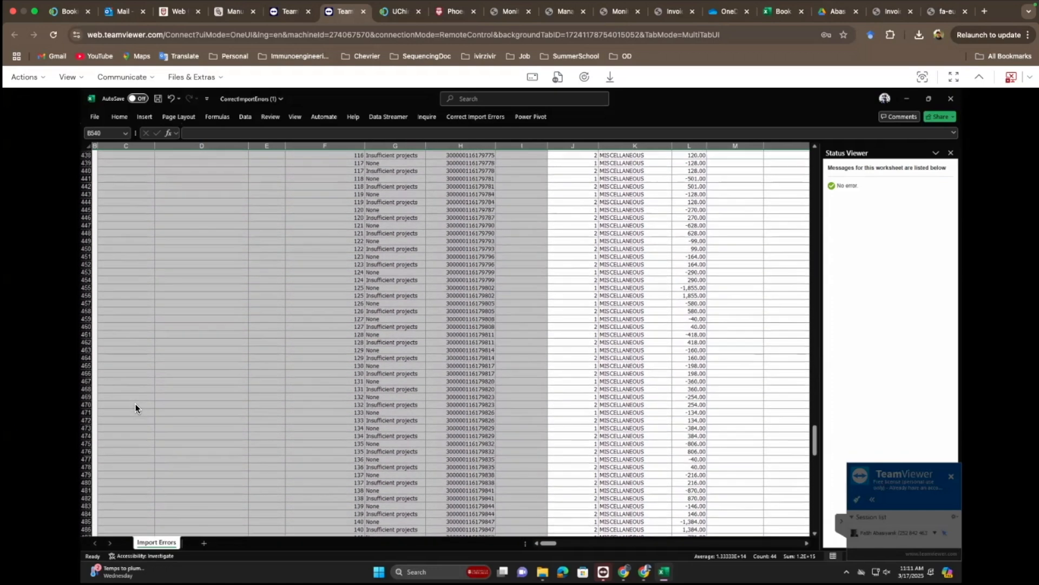
{"action": "scroll", "coordinate": [136, 407], "scroll_direction": "down", "scroll_amount": 9}
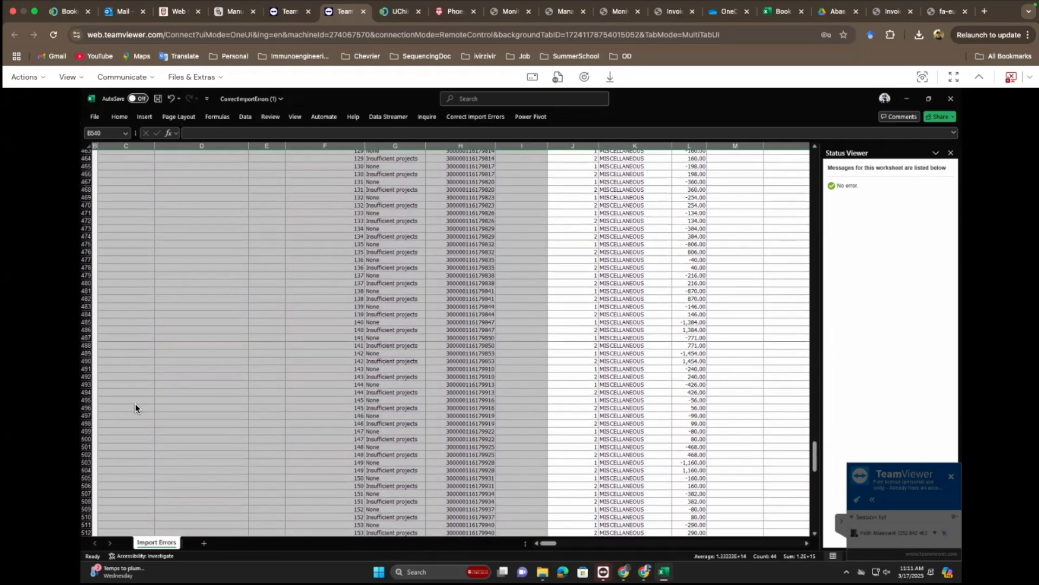
Step: Return to the Invoice Headers section and recheck the import error types around header identifiers 141 to 189
{"action": "scroll", "coordinate": [135, 403], "scroll_direction": "up", "scroll_amount": 20}
{"action": "scroll", "coordinate": [136, 404], "scroll_direction": "up", "scroll_amount": 20}
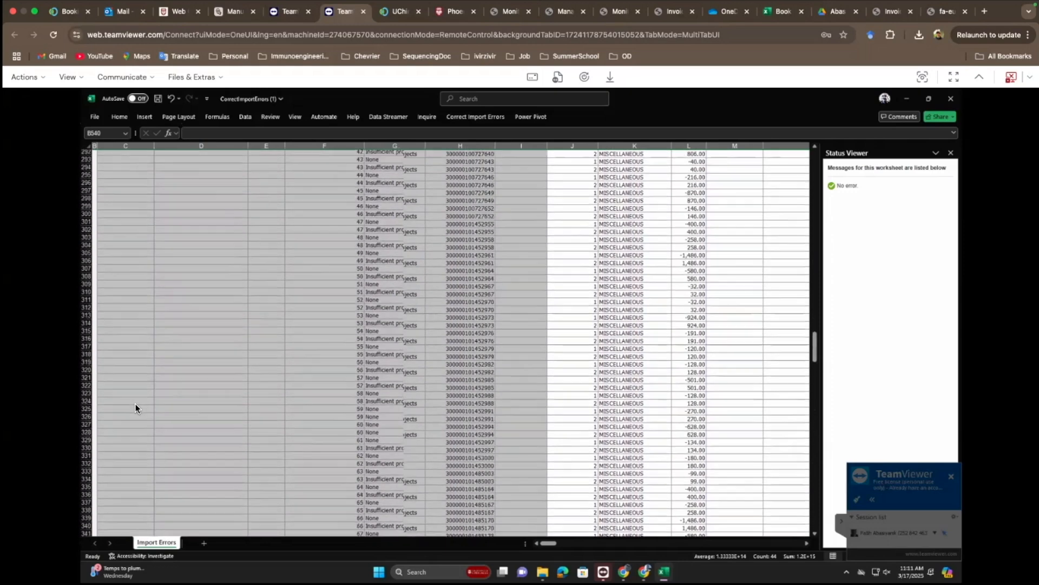
{"action": "scroll", "coordinate": [135, 404], "scroll_direction": "up", "scroll_amount": 4}
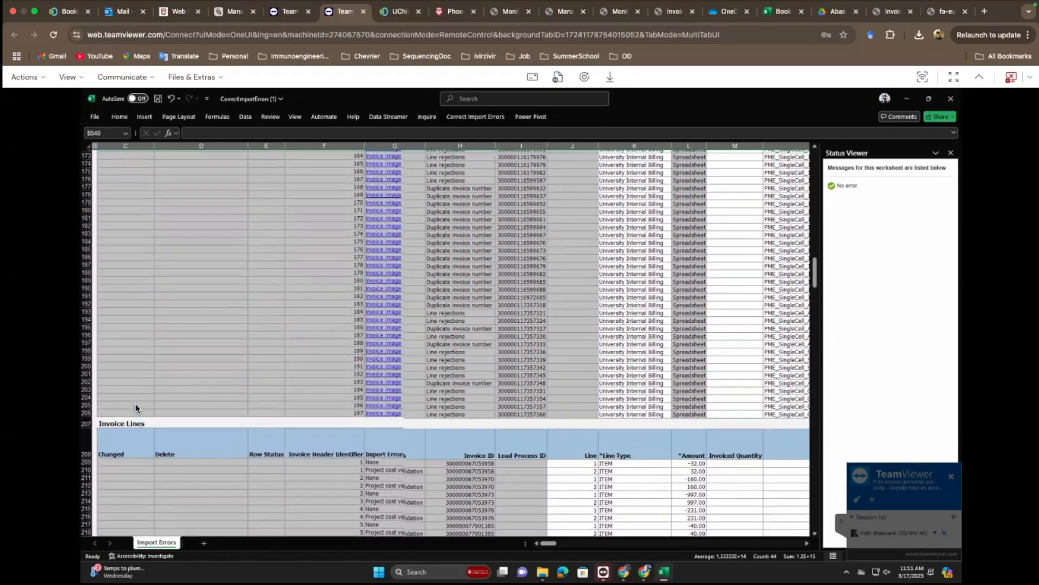
{"action": "scroll", "coordinate": [136, 403], "scroll_direction": "up", "scroll_amount": 7}
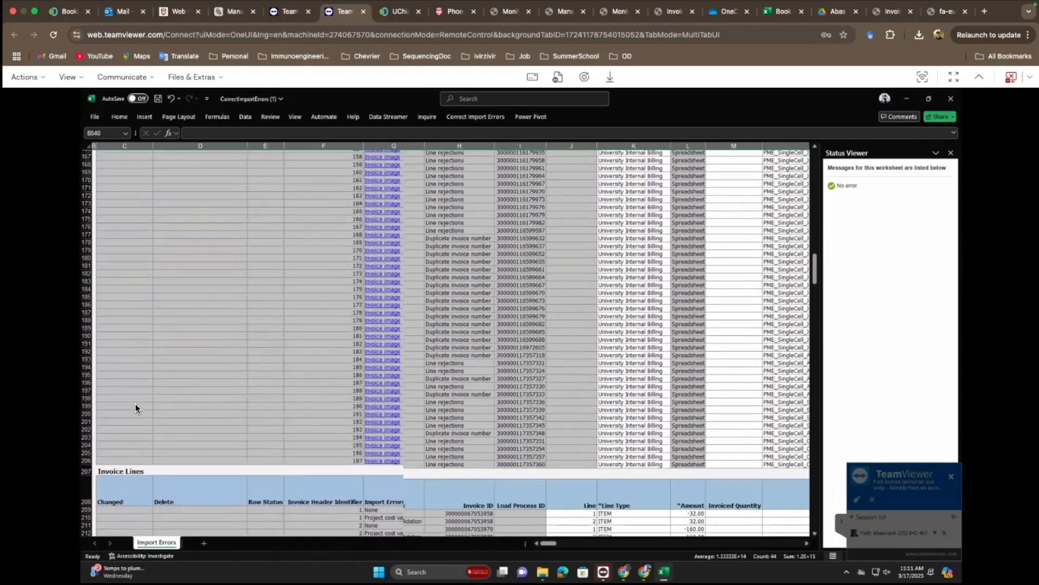
{"action": "scroll", "coordinate": [136, 403], "scroll_direction": "up", "scroll_amount": 4}
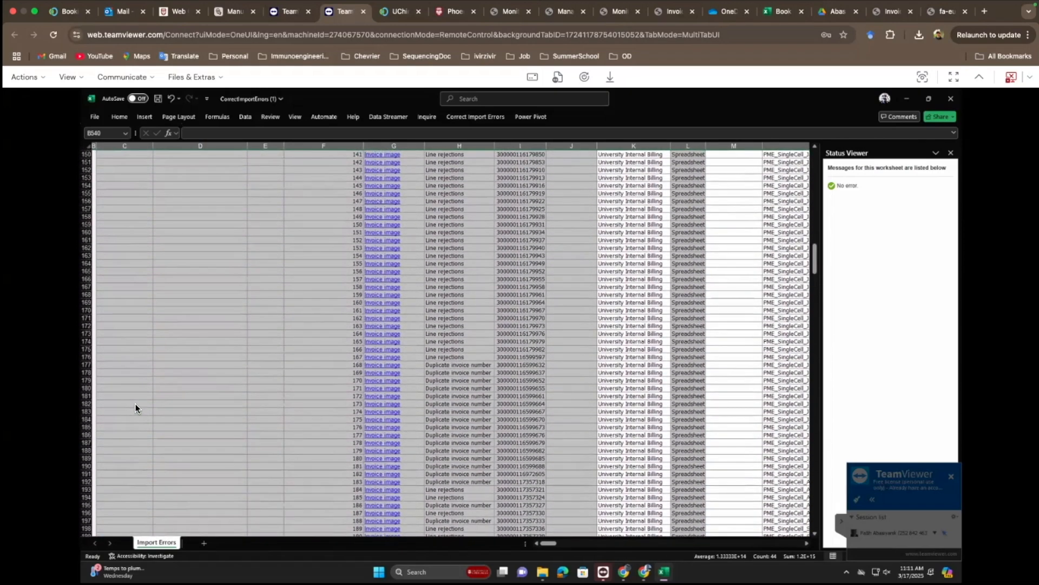